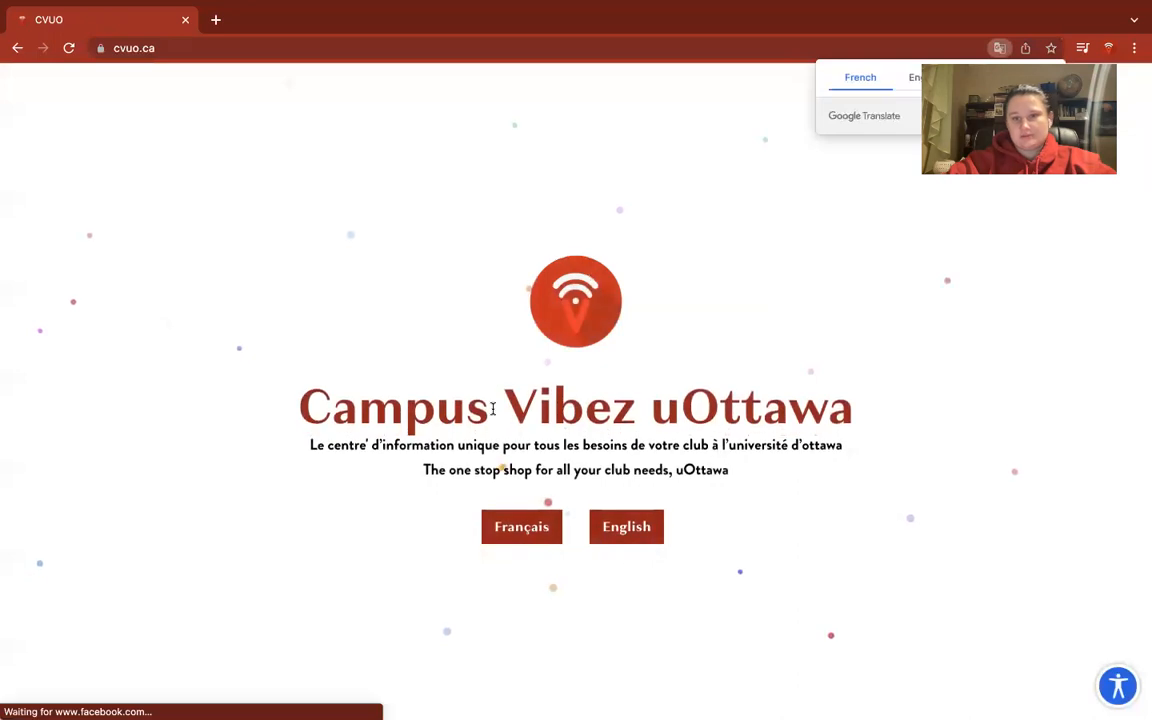
Enter the CVUO site in English, go to the Clubs Portal and open Club Funding under Club Resources.
{"action": "left_click", "coordinate": [627, 530]}
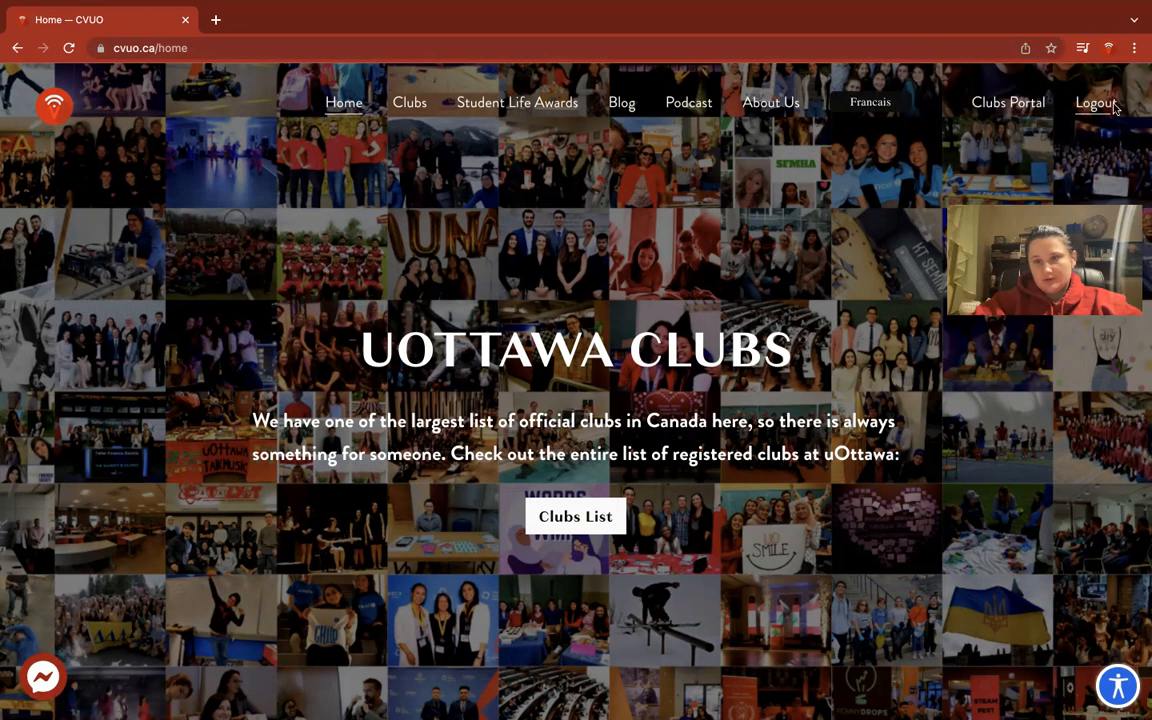
{"action": "left_click", "coordinate": [992, 100]}
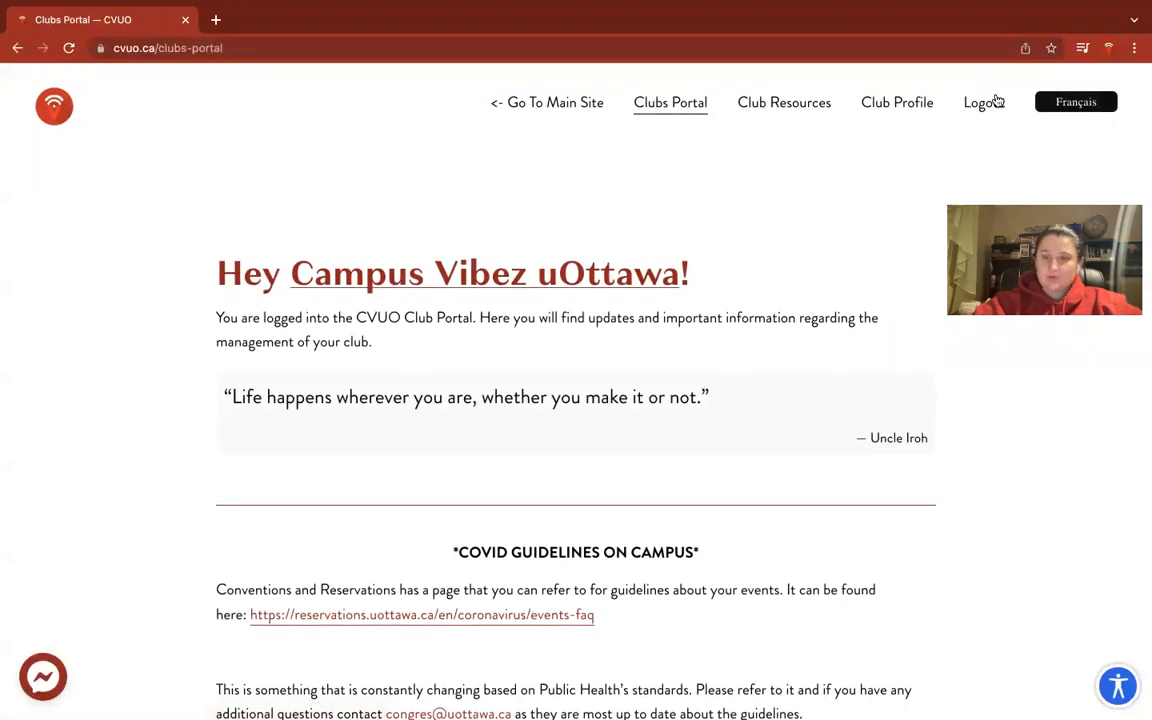
{"action": "scroll", "coordinate": [866, 386], "scroll_direction": "down", "scroll_amount": 8}
{"action": "scroll", "coordinate": [866, 386], "scroll_direction": "up", "scroll_amount": 8}
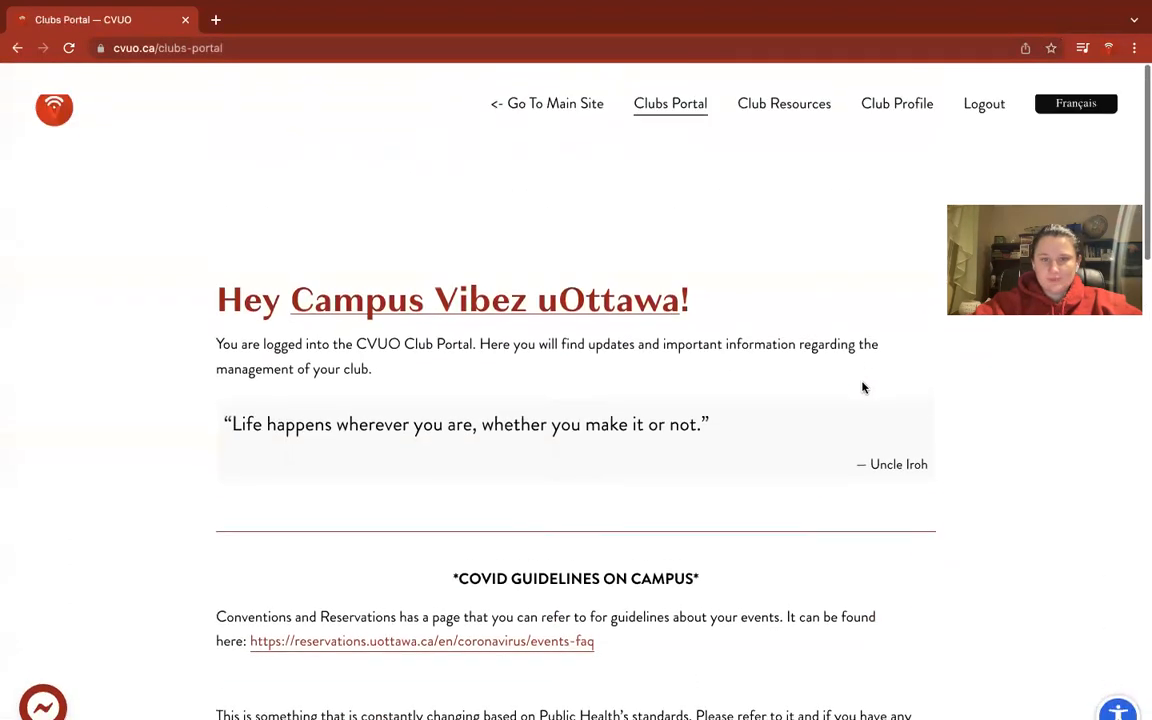
{"action": "mouse_move", "coordinate": [752, 112]}
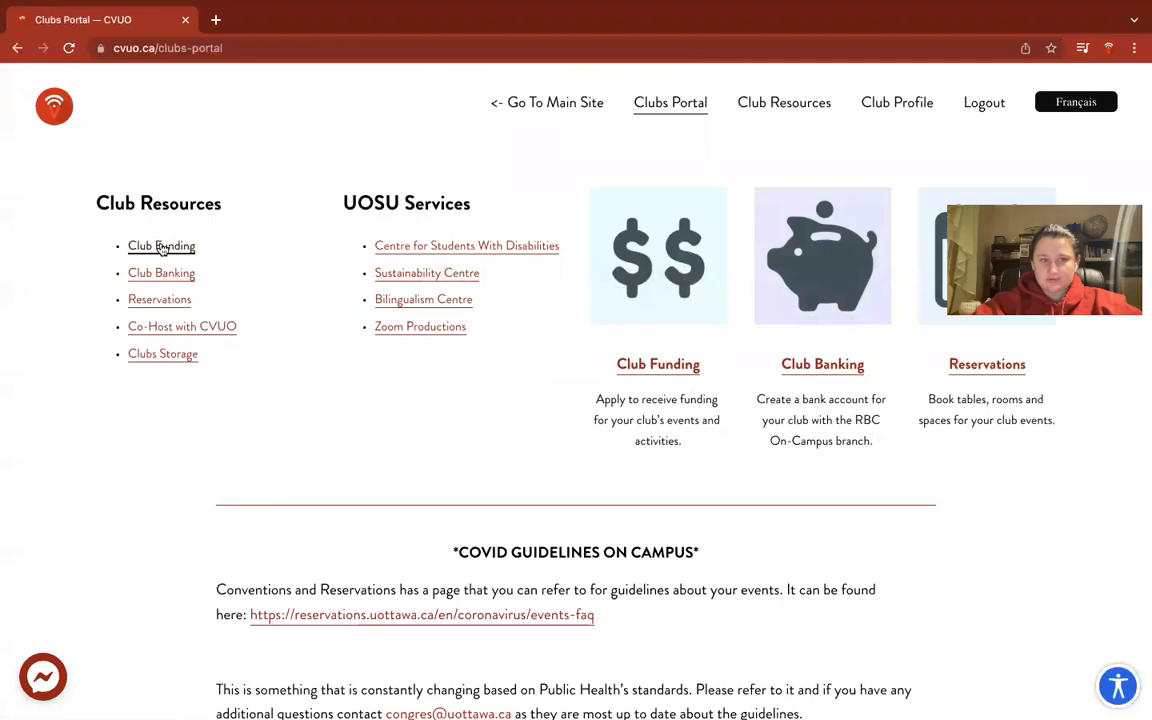
{"action": "left_click", "coordinate": [162, 247]}
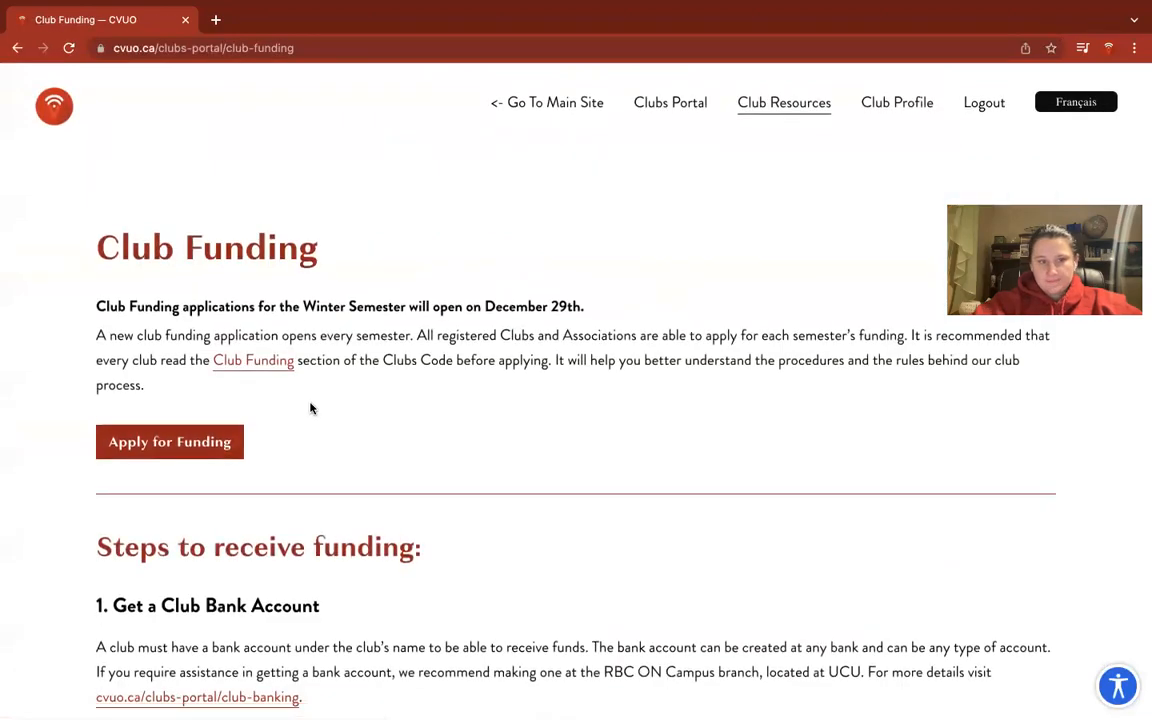
Read the Club Funding steps and look over the club banking information page.
{"action": "scroll", "coordinate": [366, 413], "scroll_direction": "down", "scroll_amount": 15}
{"action": "scroll", "coordinate": [366, 415], "scroll_direction": "down", "scroll_amount": 3}
{"action": "scroll", "coordinate": [366, 418], "scroll_direction": "up", "scroll_amount": 15}
{"action": "scroll", "coordinate": [366, 418], "scroll_direction": "up", "scroll_amount": 3}
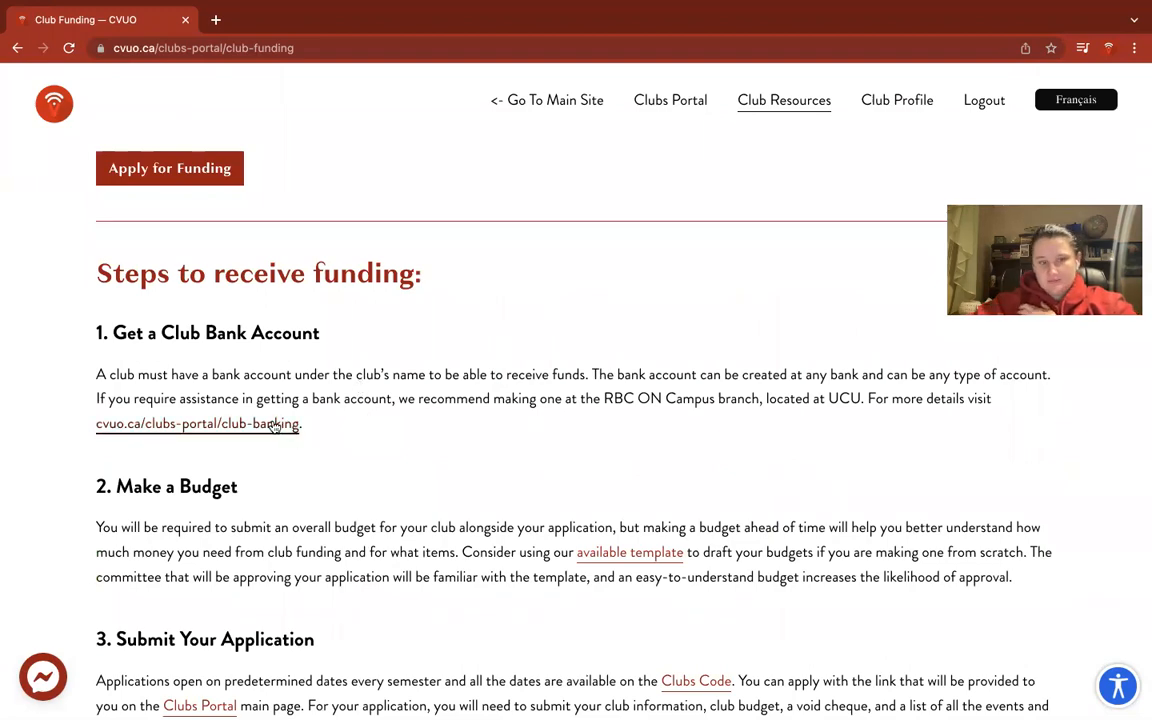
{"action": "left_click", "coordinate": [190, 424]}
{"action": "scroll", "coordinate": [376, 264], "scroll_direction": "down", "scroll_amount": 10}
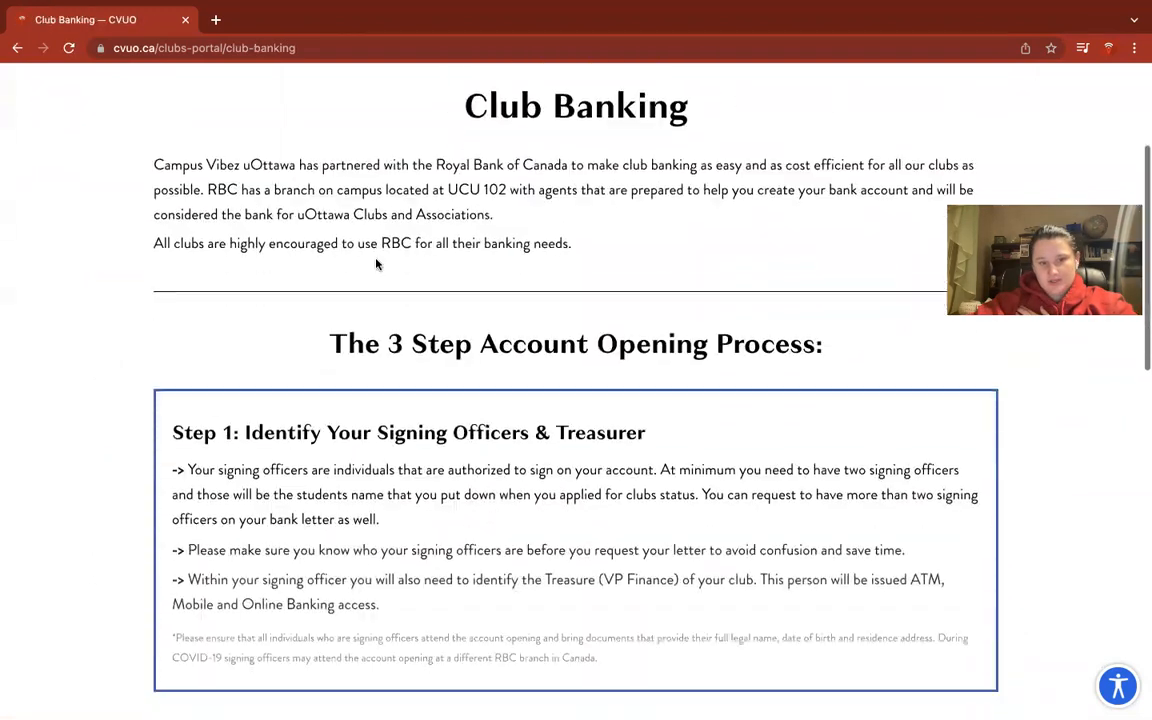
{"action": "scroll", "coordinate": [376, 264], "scroll_direction": "up", "scroll_amount": 5}
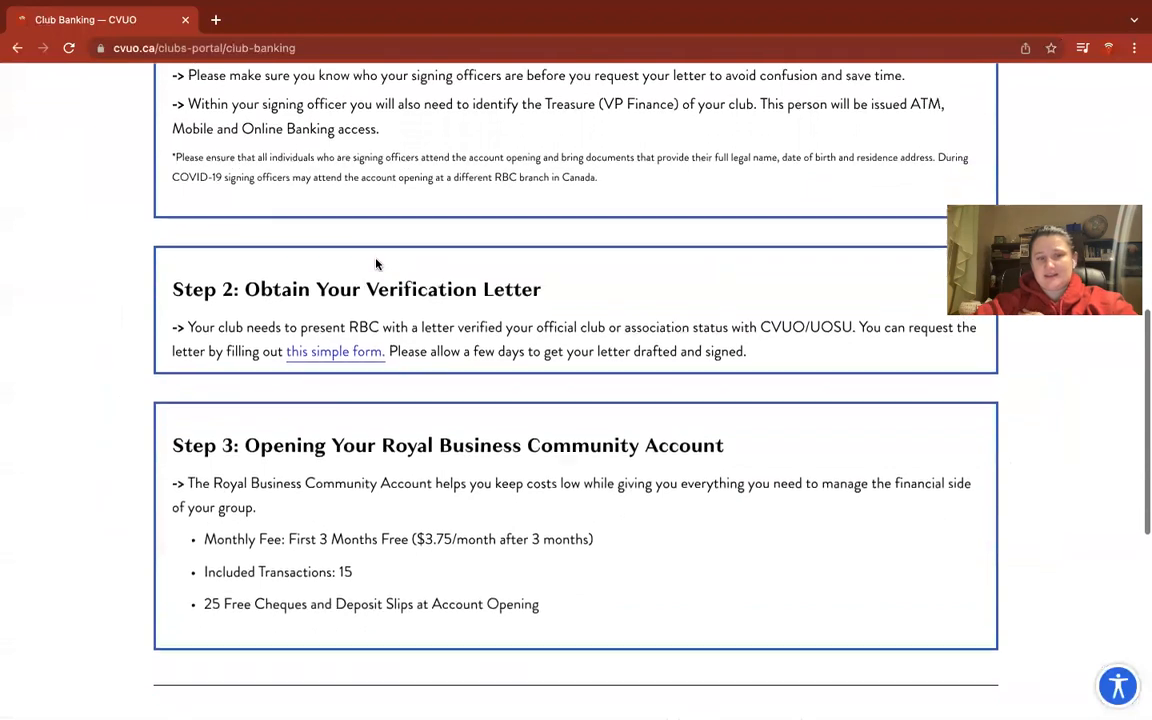
{"action": "scroll", "coordinate": [376, 258], "scroll_direction": "up", "scroll_amount": 2}
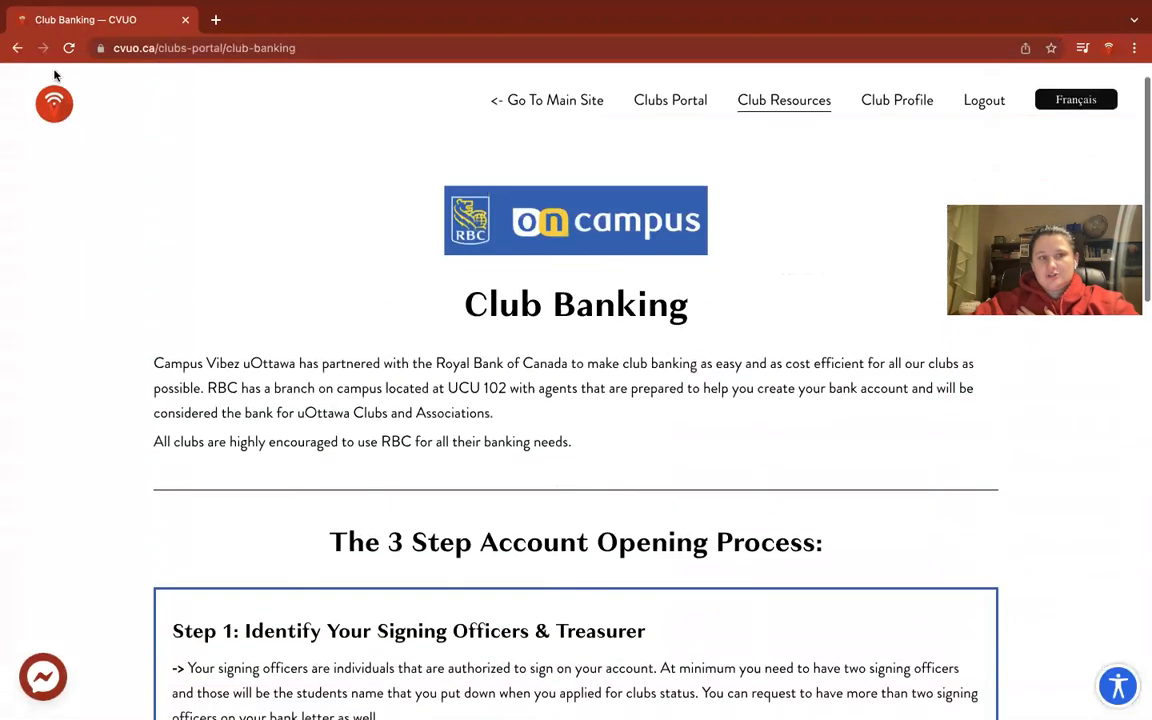
{"action": "left_click", "coordinate": [15, 52]}
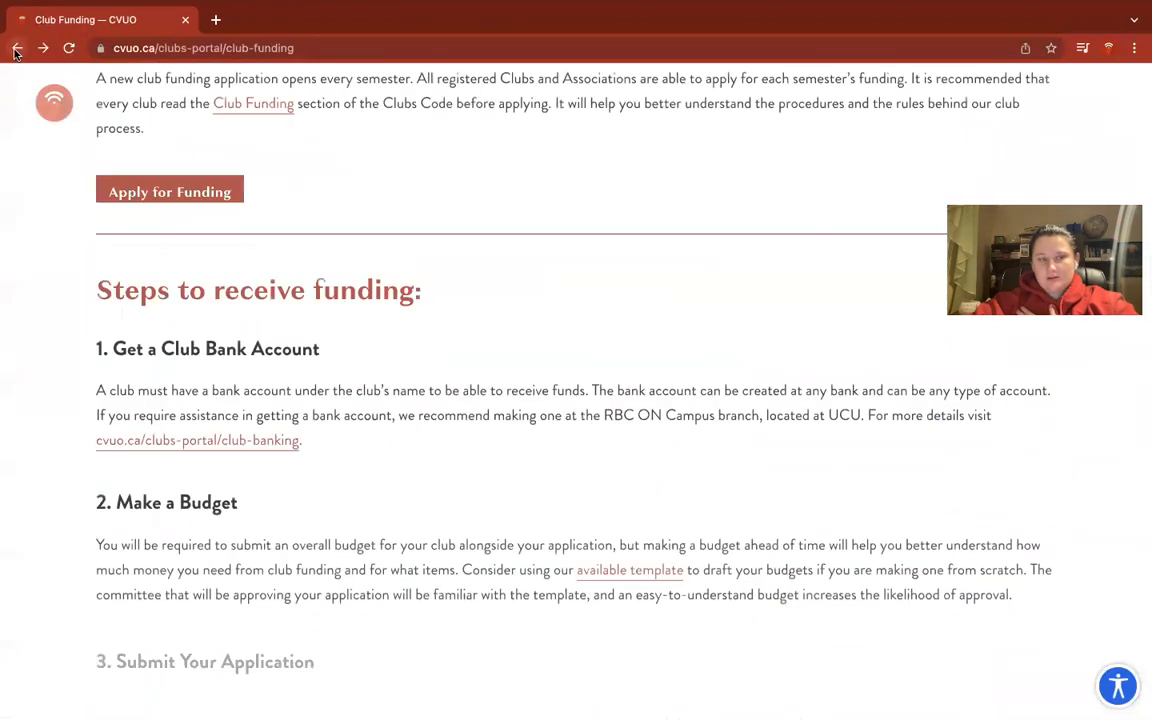
{"action": "left_click", "coordinate": [15, 52]}
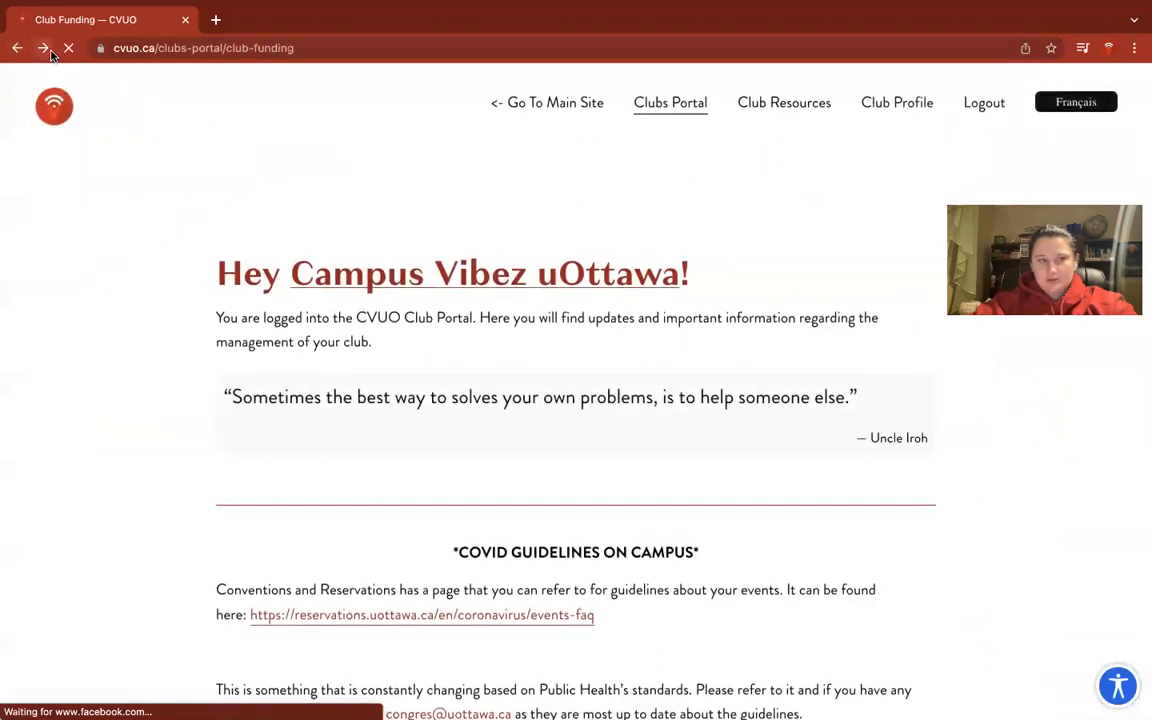
{"action": "left_click", "coordinate": [44, 48]}
Download the Club Sample Budget template from Google Drive and open it in Excel.
{"action": "scroll", "coordinate": [386, 379], "scroll_direction": "up", "scroll_amount": 3}
{"action": "scroll", "coordinate": [386, 379], "scroll_direction": "up", "scroll_amount": 1}
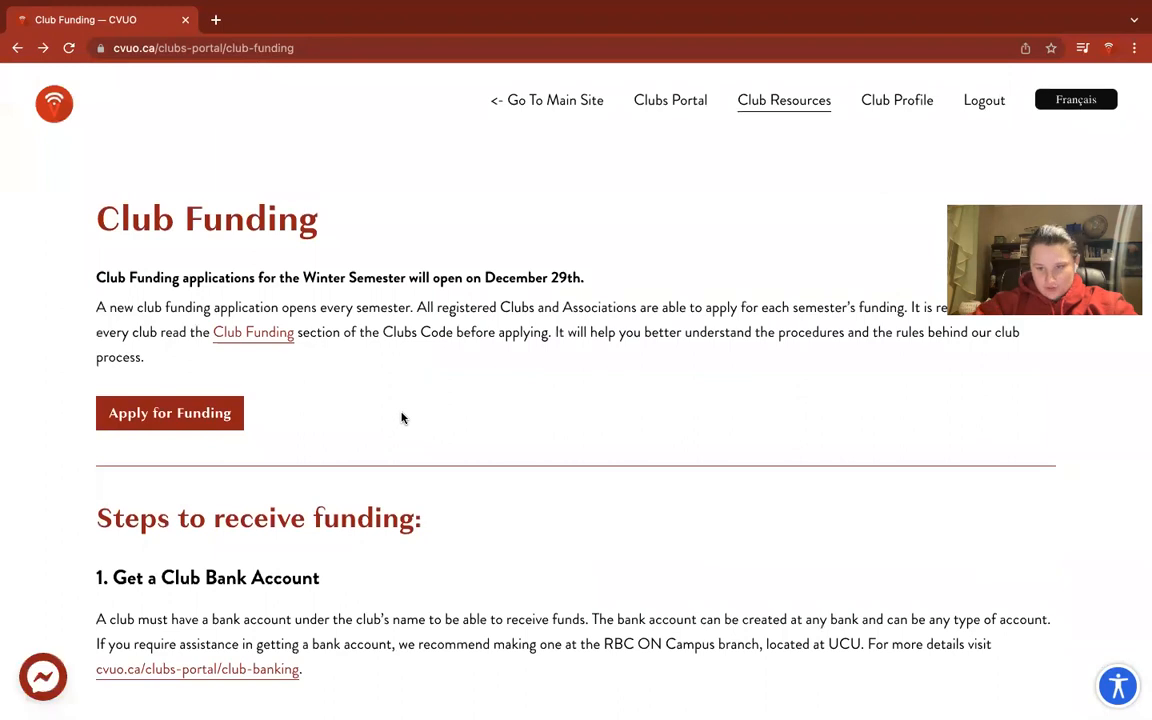
{"action": "scroll", "coordinate": [401, 410], "scroll_direction": "down", "scroll_amount": 5}
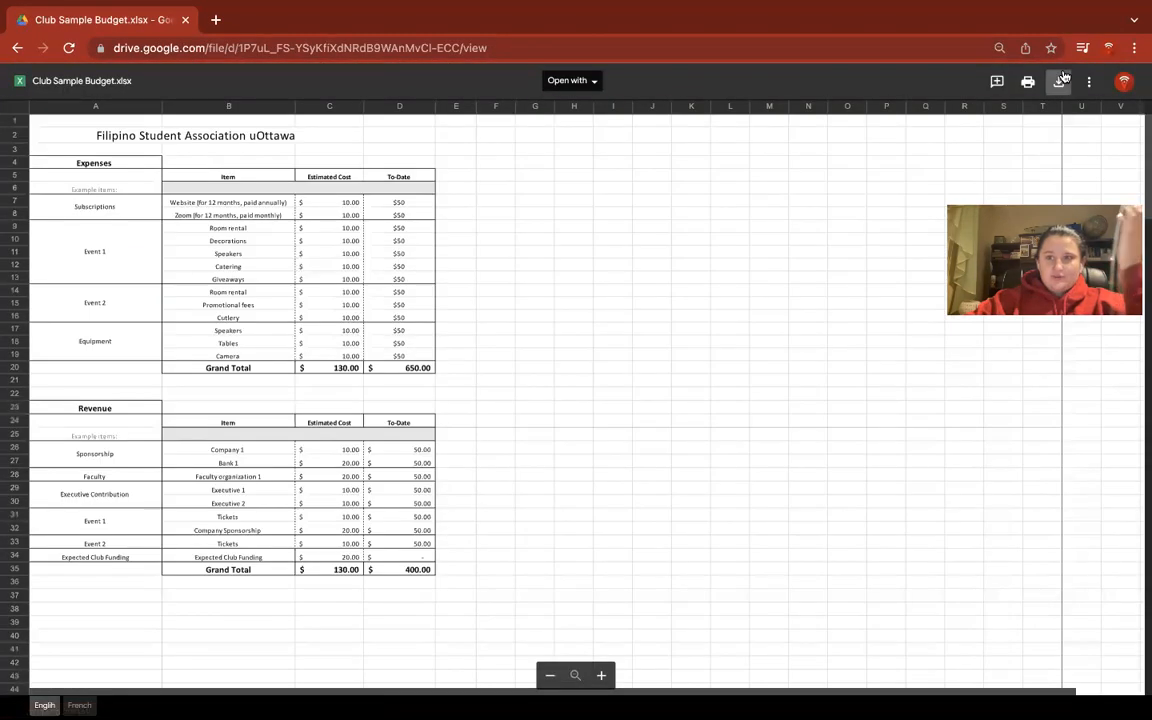
{"action": "left_click", "coordinate": [1058, 81]}
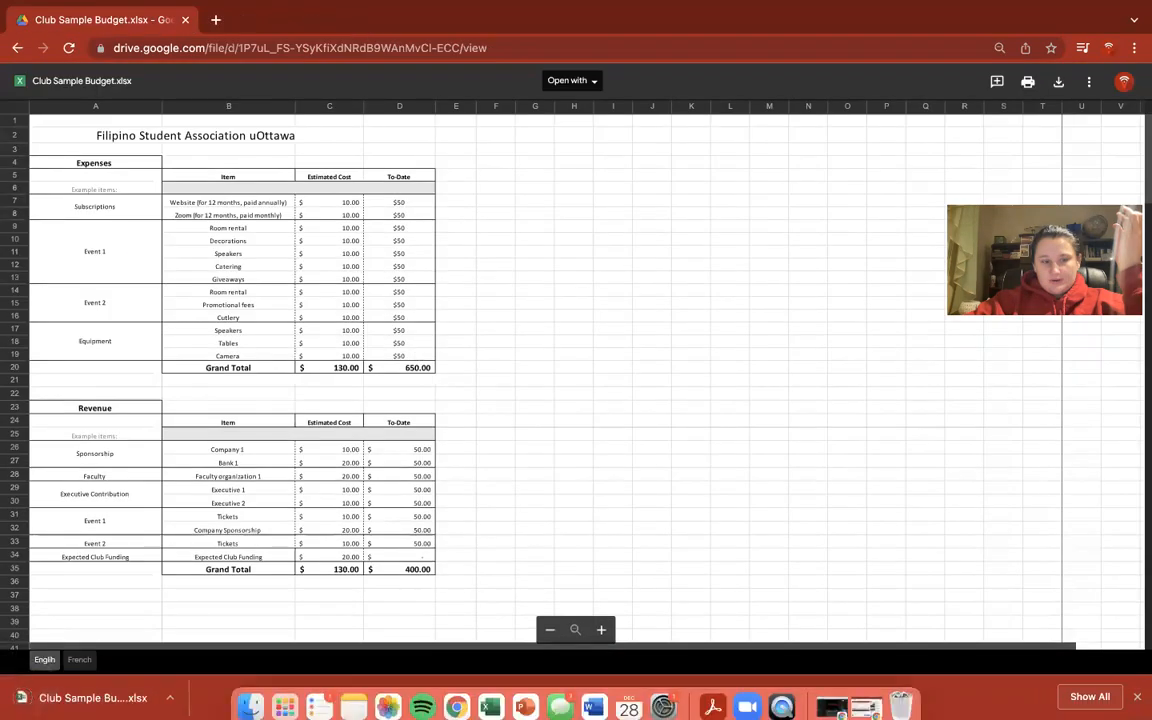
{"action": "left_click", "coordinate": [72, 706]}
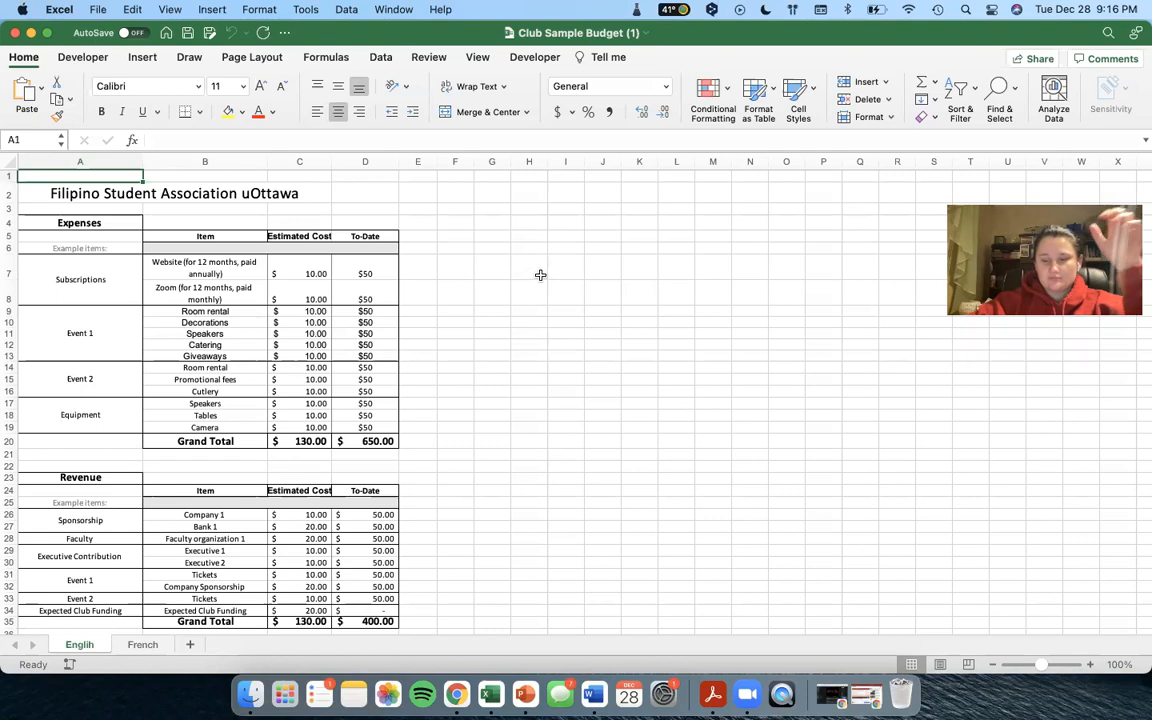
{"action": "scroll", "coordinate": [540, 275], "scroll_direction": "down", "scroll_amount": 3}
{"action": "scroll", "coordinate": [540, 275], "scroll_direction": "up", "scroll_amount": 3}
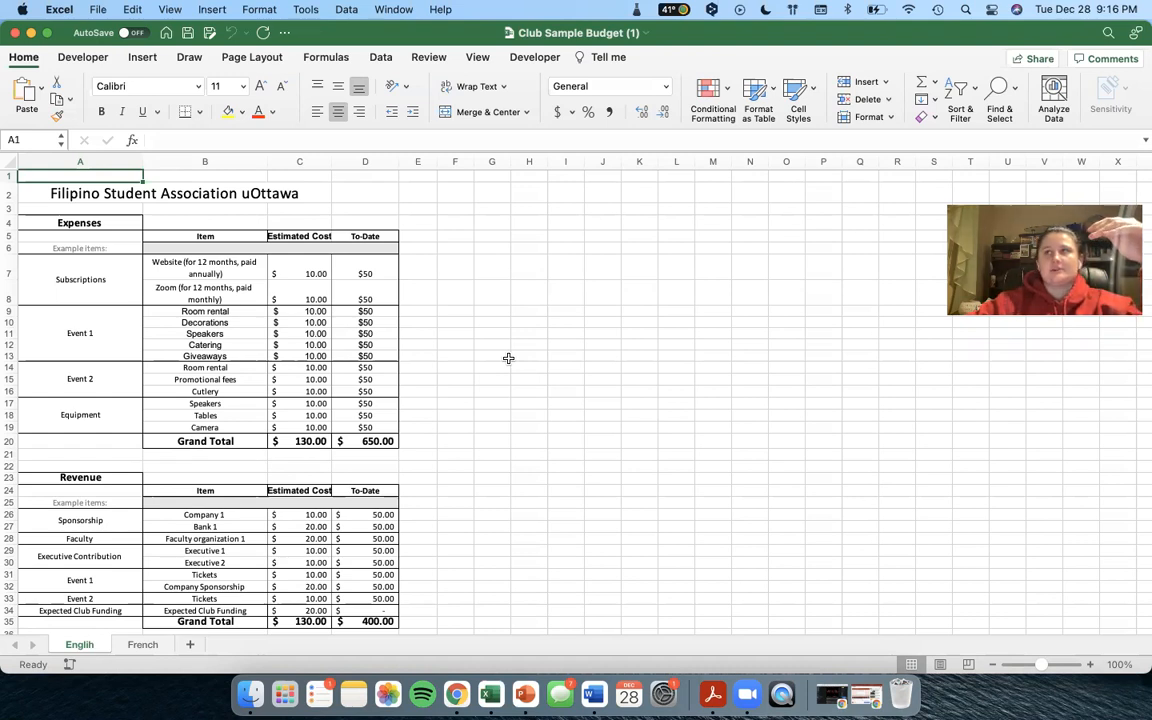
{"action": "scroll", "coordinate": [437, 423], "scroll_direction": "down", "scroll_amount": 1}
{"action": "scroll", "coordinate": [437, 423], "scroll_direction": "up", "scroll_amount": 1}
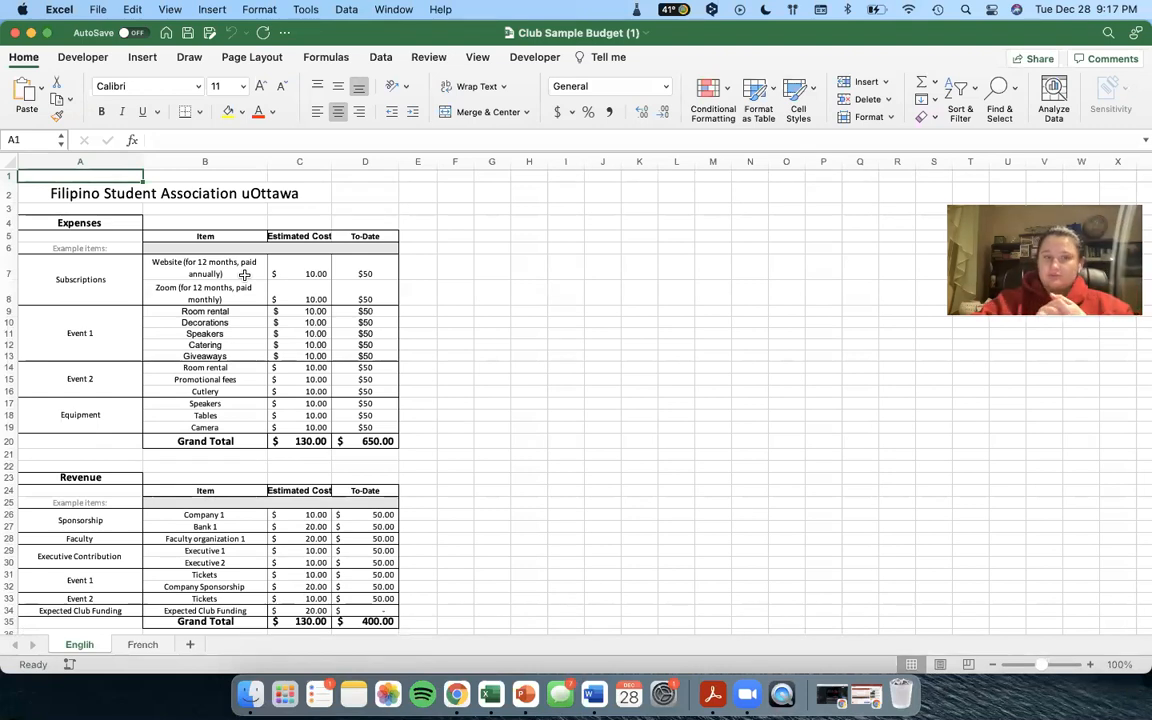
Check the website subscription's To-Date amount in D7, then return to the Club Funding page in Chrome.
{"action": "left_click", "coordinate": [342, 264]}
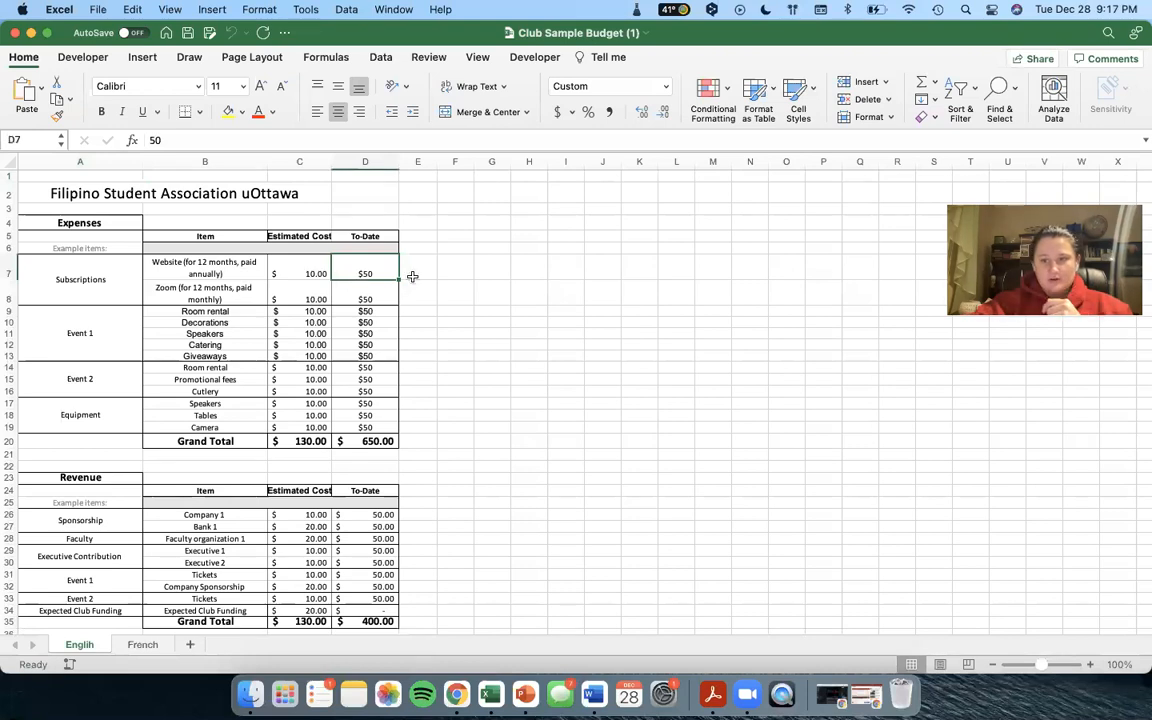
{"action": "scroll", "coordinate": [473, 386], "scroll_direction": "down", "scroll_amount": 1}
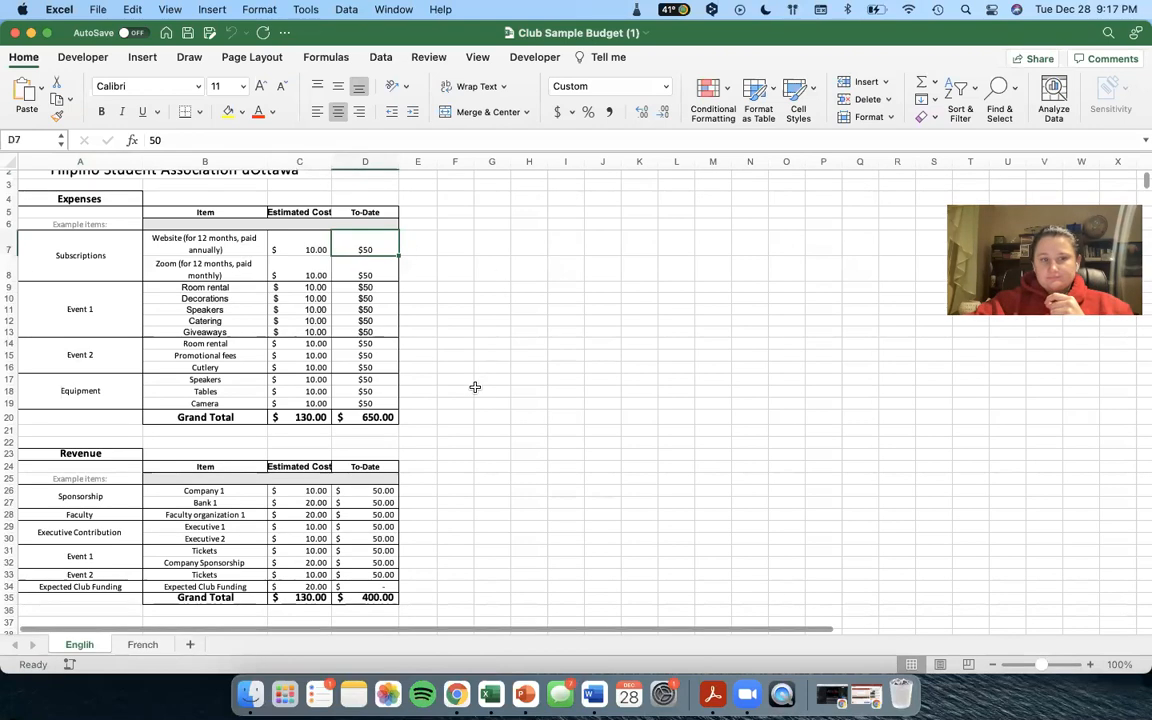
{"action": "scroll", "coordinate": [475, 387], "scroll_direction": "down", "scroll_amount": 5}
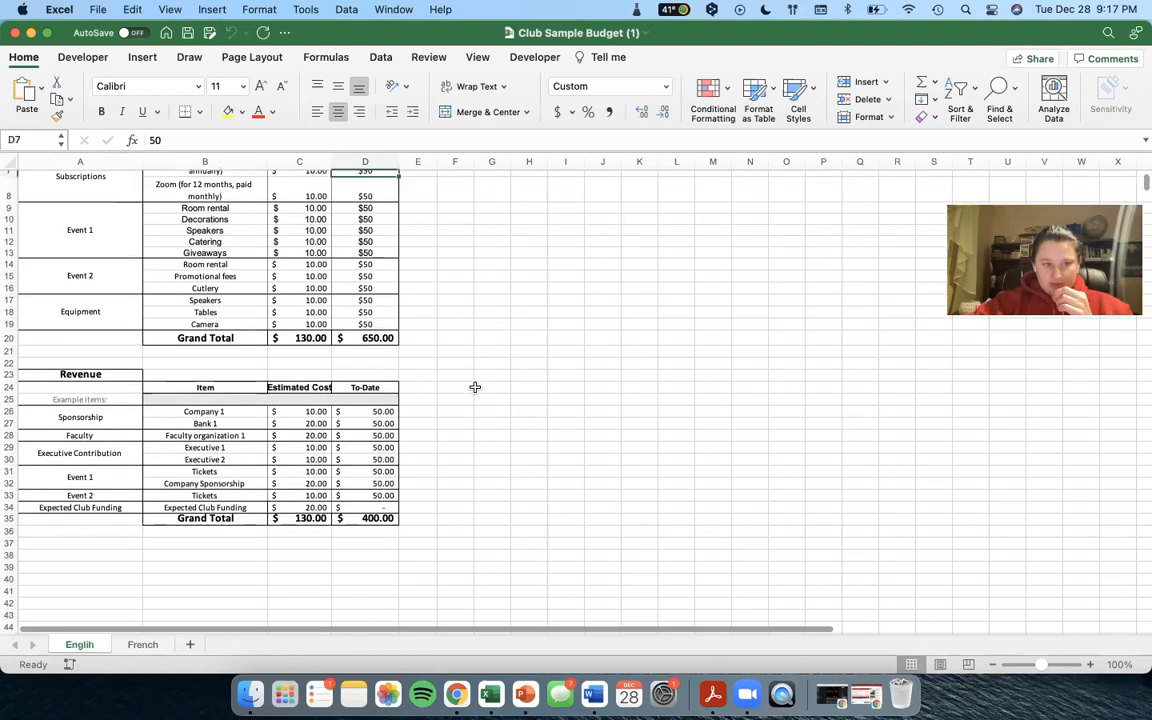
{"action": "scroll", "coordinate": [384, 474], "scroll_direction": "up", "scroll_amount": 5}
{"action": "scroll", "coordinate": [190, 270], "scroll_direction": "down", "scroll_amount": 8}
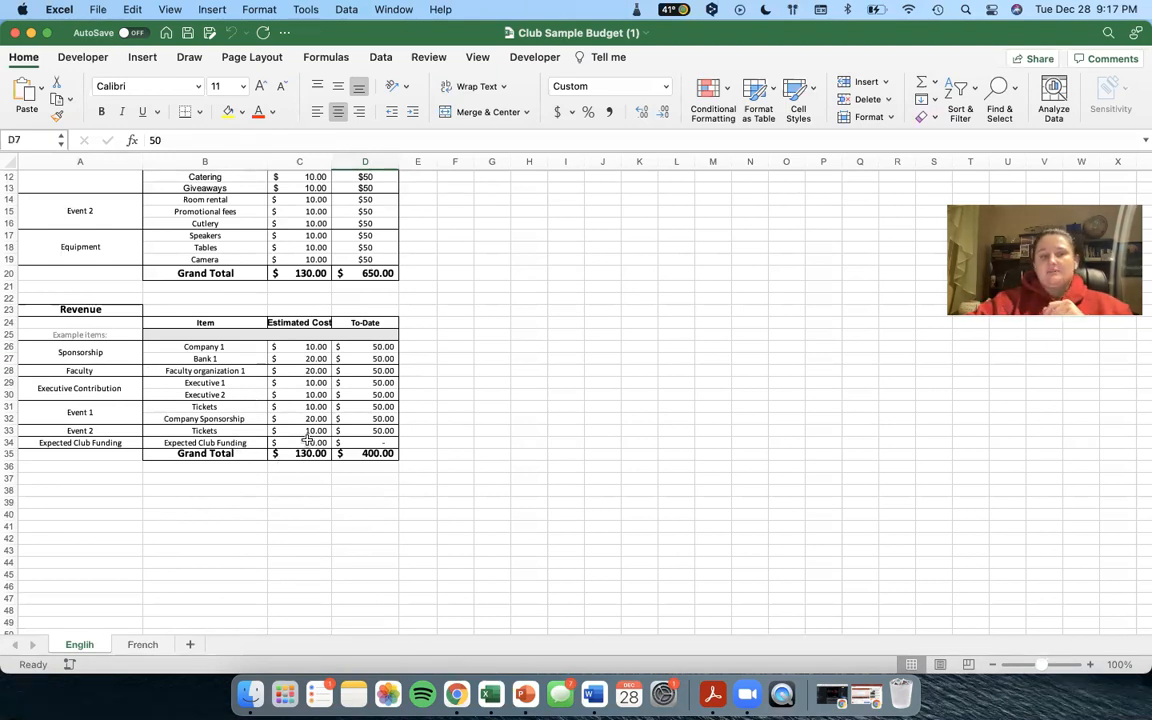
{"action": "key", "text": "ctrl+Right"}
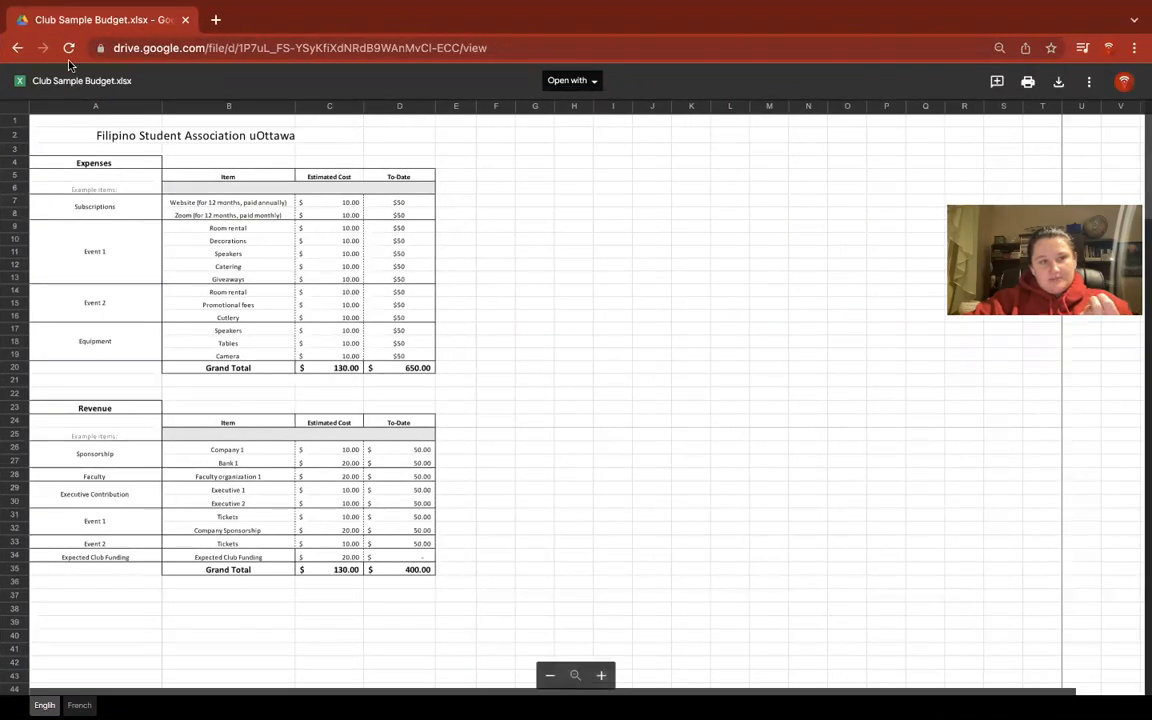
{"action": "left_click", "coordinate": [19, 50]}
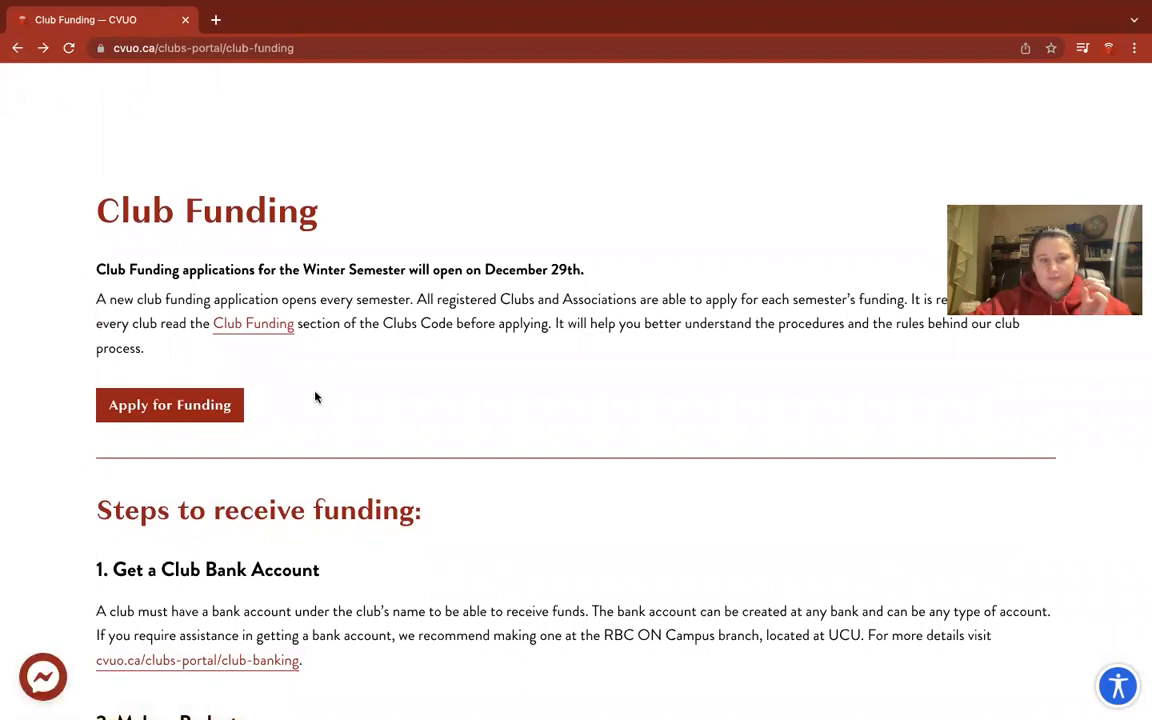
Open the Clubs Code PDF at section 5 Club Funding and read through rules 5.1.9.7–5.1.12 on page 17.
{"action": "left_click", "coordinate": [272, 325]}
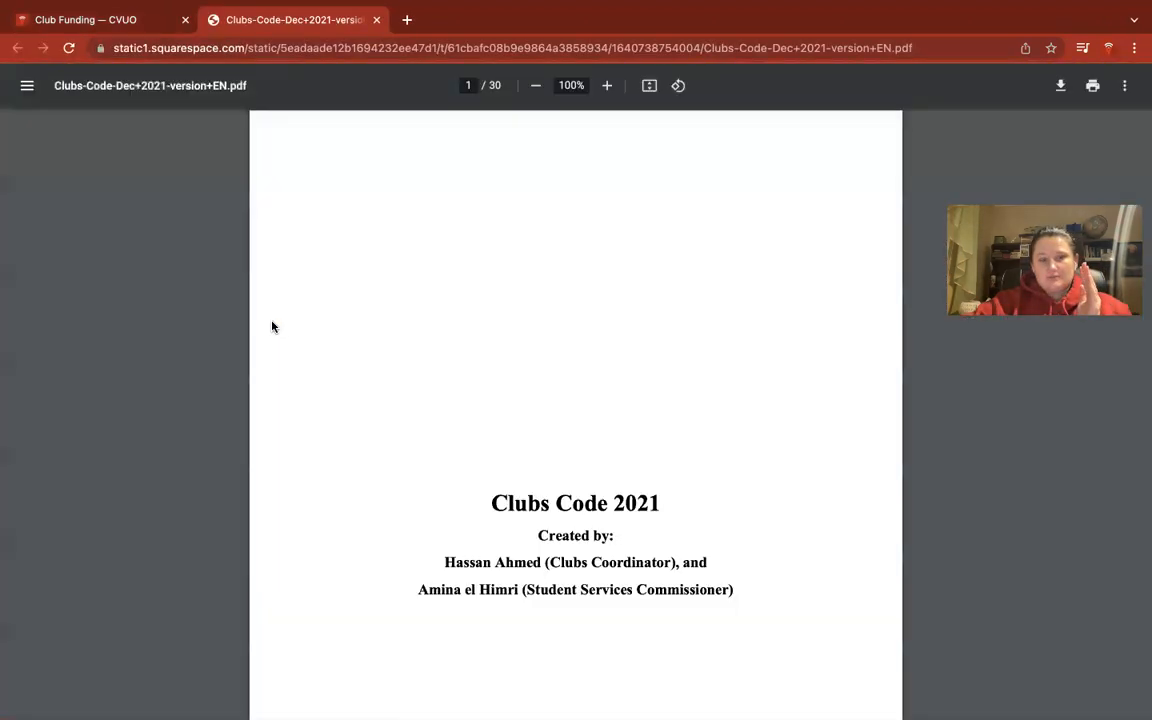
{"action": "scroll", "coordinate": [578, 560], "scroll_direction": "down", "scroll_amount": 8}
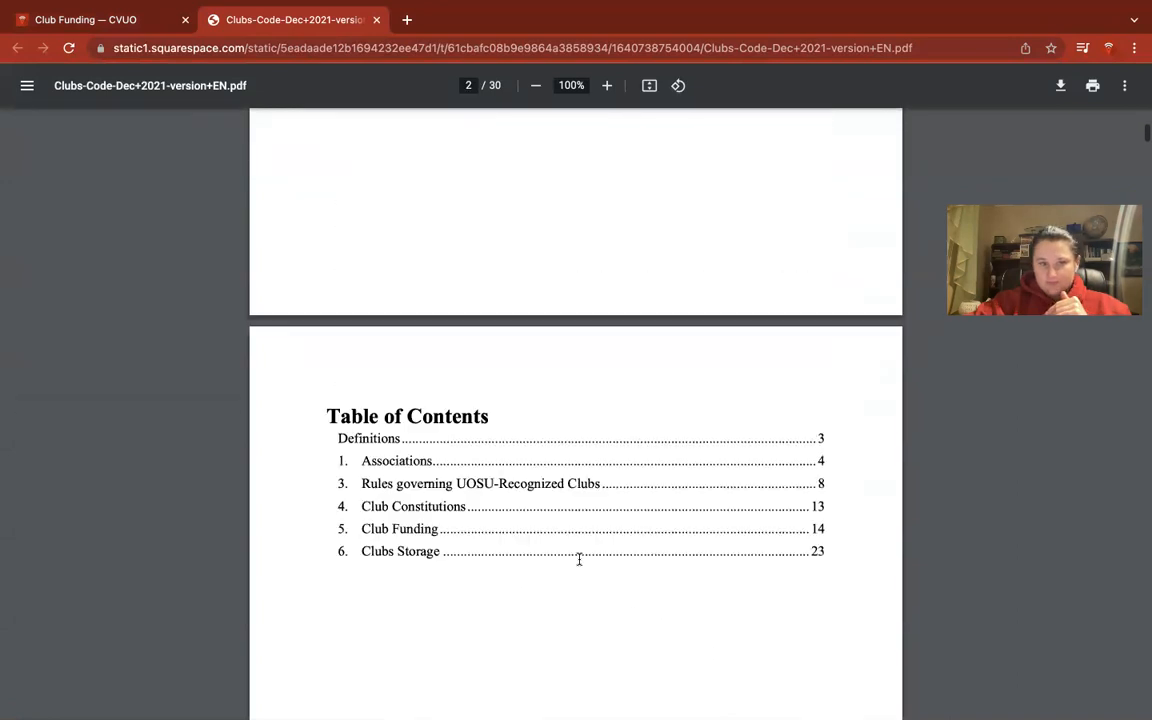
{"action": "scroll", "coordinate": [836, 510], "scroll_direction": "down", "scroll_amount": 20}
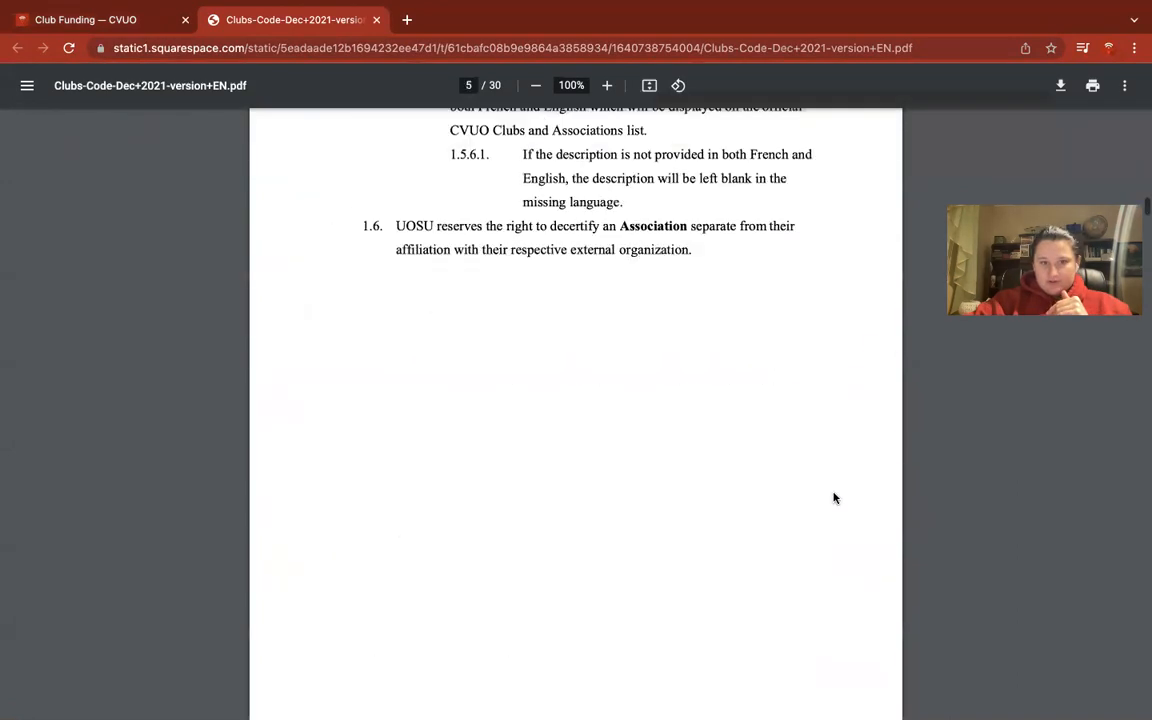
{"action": "scroll", "coordinate": [828, 471], "scroll_direction": "down", "scroll_amount": 20}
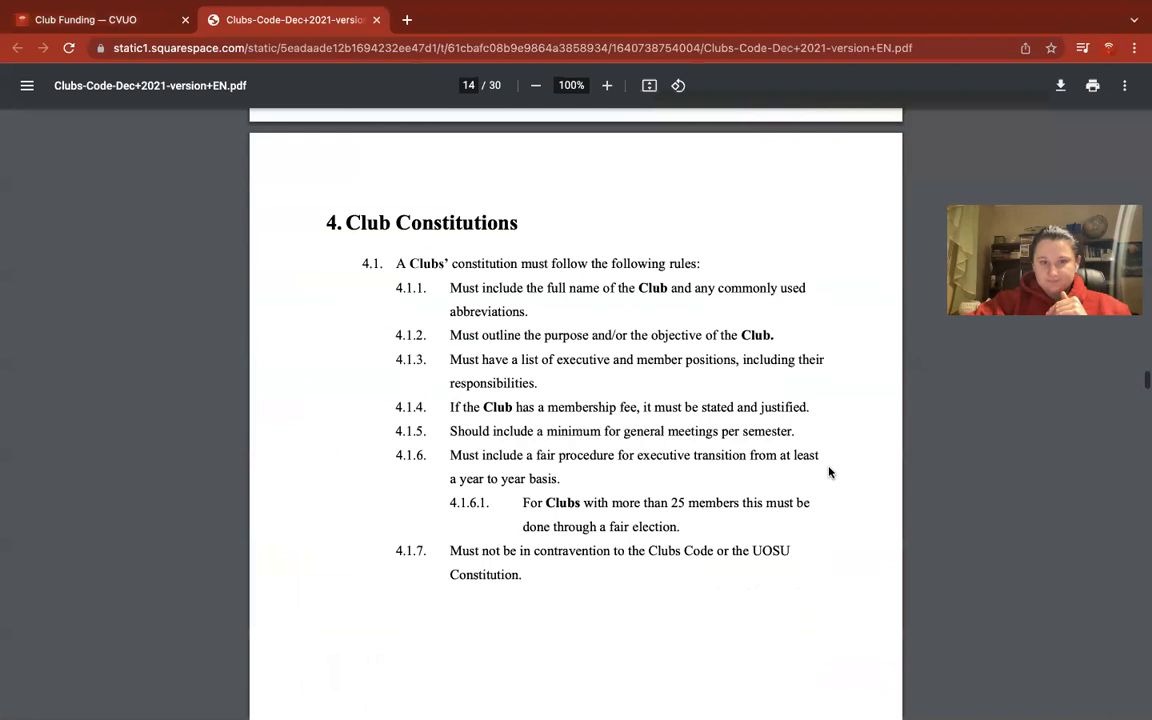
{"action": "scroll", "coordinate": [828, 471], "scroll_direction": "down", "scroll_amount": 6}
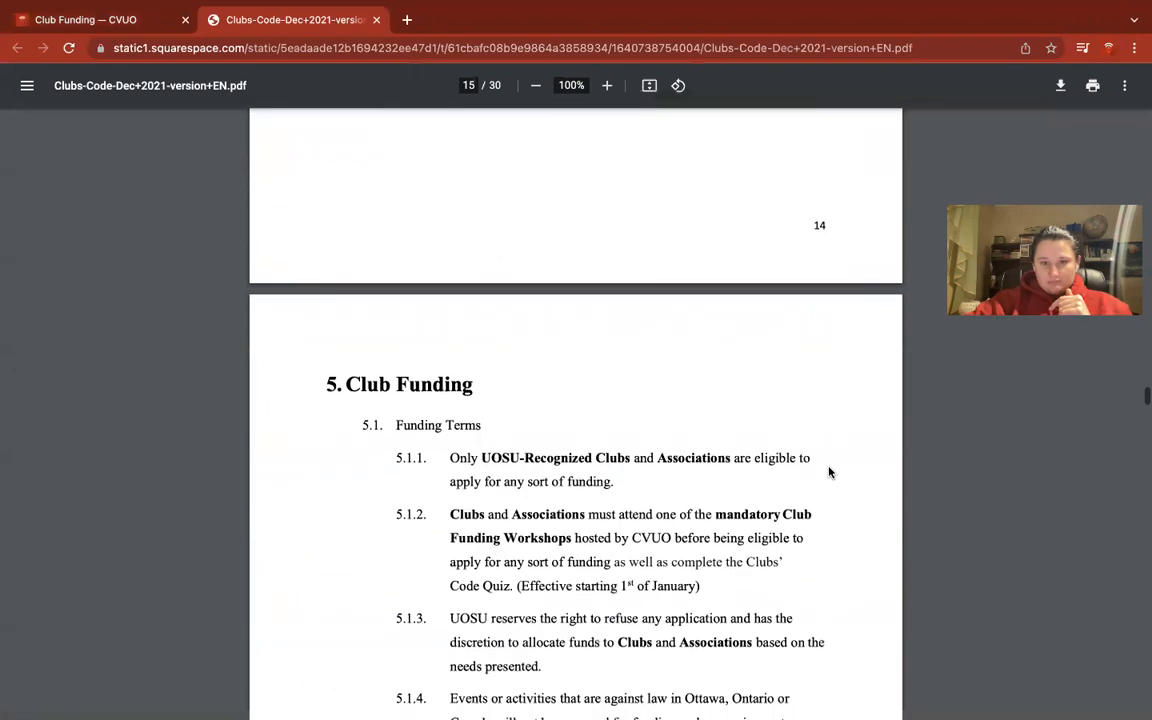
{"action": "scroll", "coordinate": [828, 471], "scroll_direction": "down", "scroll_amount": 3}
{"action": "scroll", "coordinate": [828, 471], "scroll_direction": "up", "scroll_amount": 3}
{"action": "scroll", "coordinate": [828, 471], "scroll_direction": "down", "scroll_amount": 3}
{"action": "scroll", "coordinate": [825, 465], "scroll_direction": "up", "scroll_amount": 1}
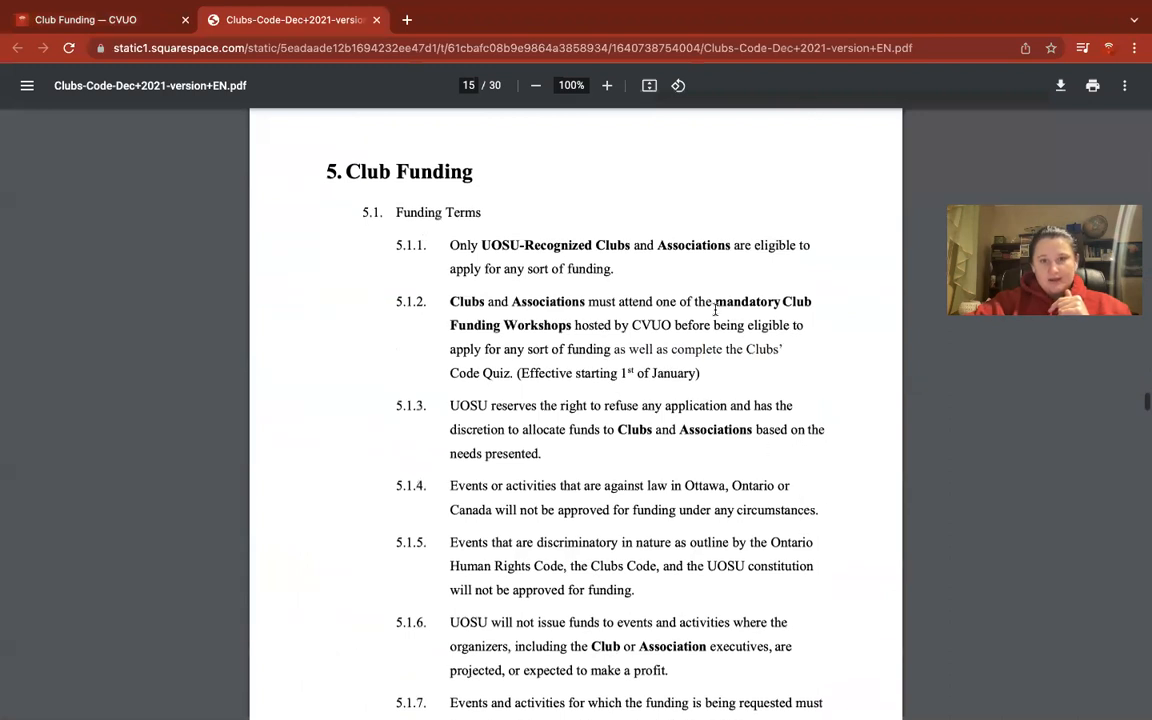
{"action": "scroll", "coordinate": [633, 363], "scroll_direction": "down", "scroll_amount": 2}
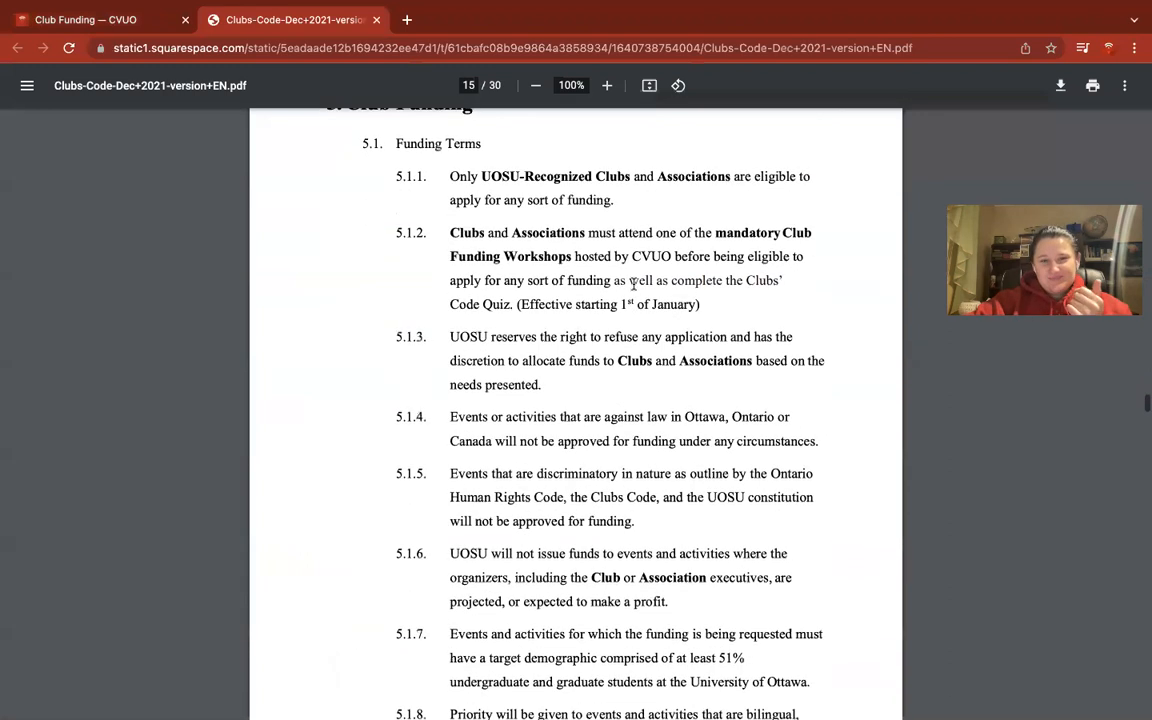
{"action": "scroll", "coordinate": [633, 284], "scroll_direction": "down", "scroll_amount": 2}
{"action": "scroll", "coordinate": [668, 355], "scroll_direction": "down", "scroll_amount": 2}
{"action": "scroll", "coordinate": [668, 355], "scroll_direction": "down", "scroll_amount": 1}
{"action": "scroll", "coordinate": [668, 355], "scroll_direction": "up", "scroll_amount": 5}
{"action": "scroll", "coordinate": [668, 355], "scroll_direction": "down", "scroll_amount": 6}
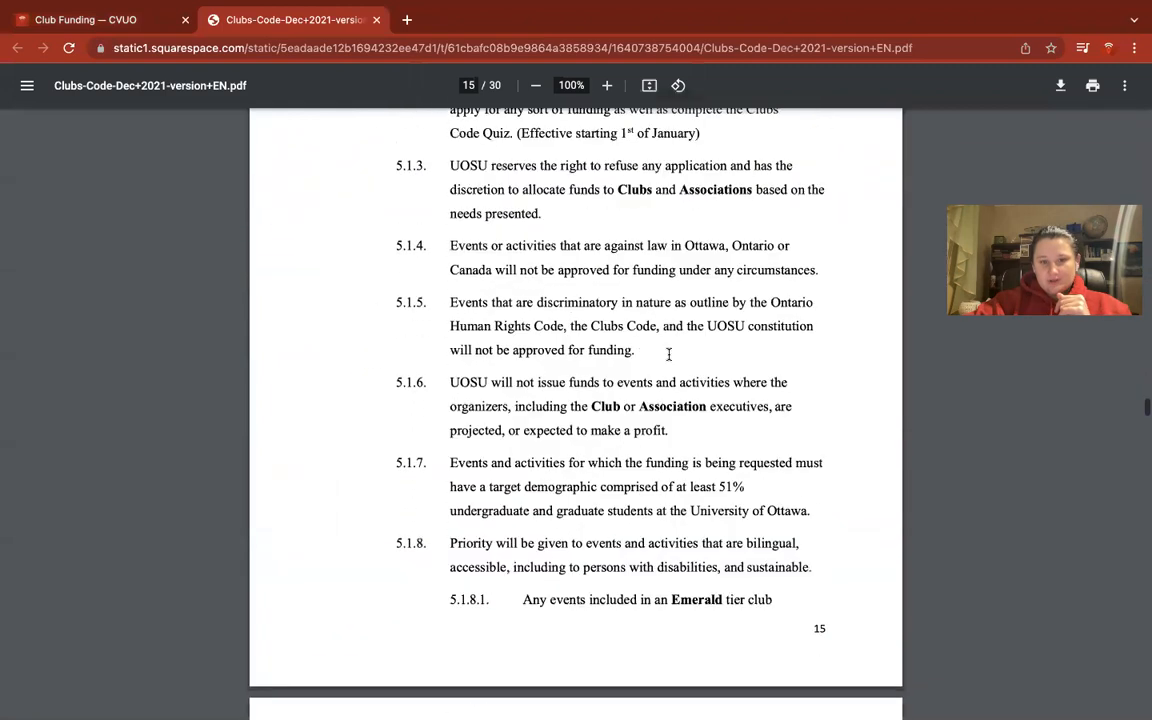
{"action": "scroll", "coordinate": [669, 355], "scroll_direction": "down", "scroll_amount": 4}
{"action": "scroll", "coordinate": [669, 355], "scroll_direction": "down", "scroll_amount": 1}
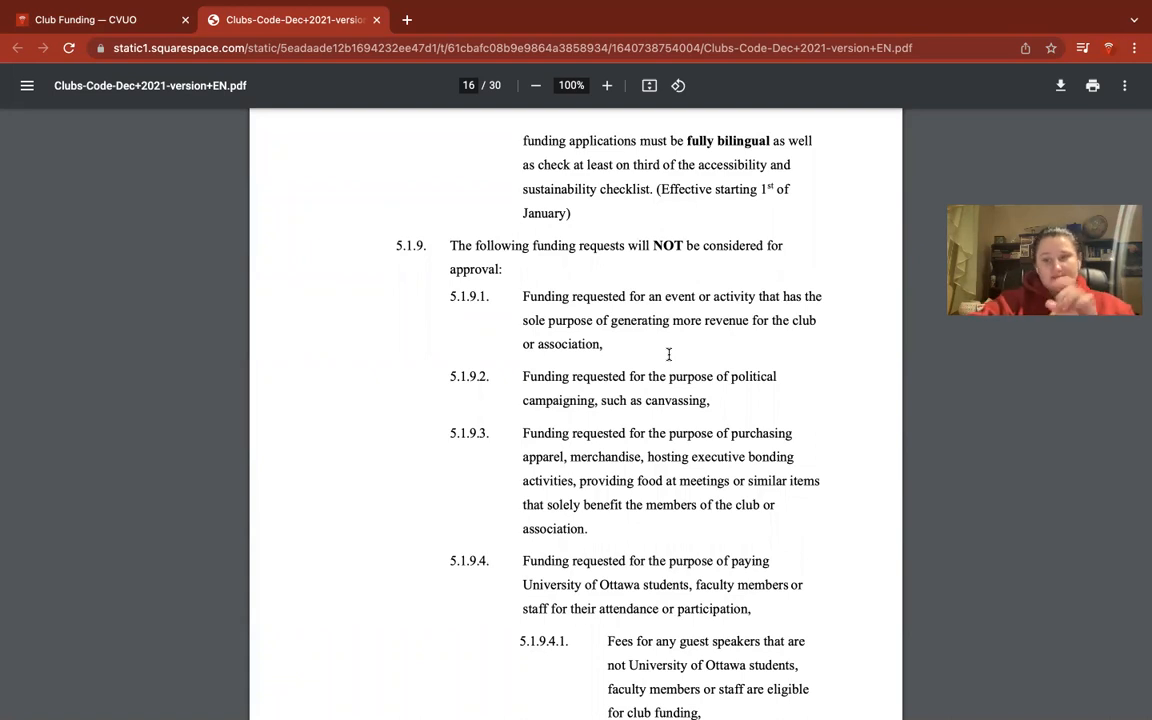
{"action": "scroll", "coordinate": [669, 354], "scroll_direction": "down", "scroll_amount": 1}
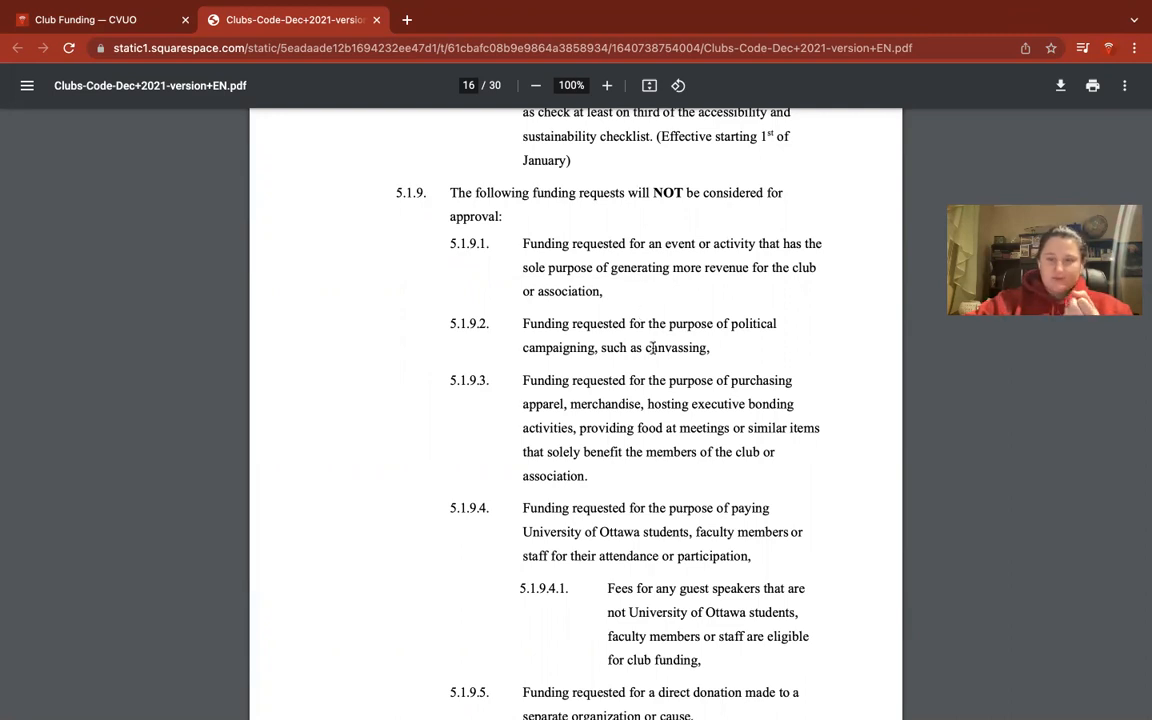
{"action": "scroll", "coordinate": [683, 410], "scroll_direction": "down", "scroll_amount": 1}
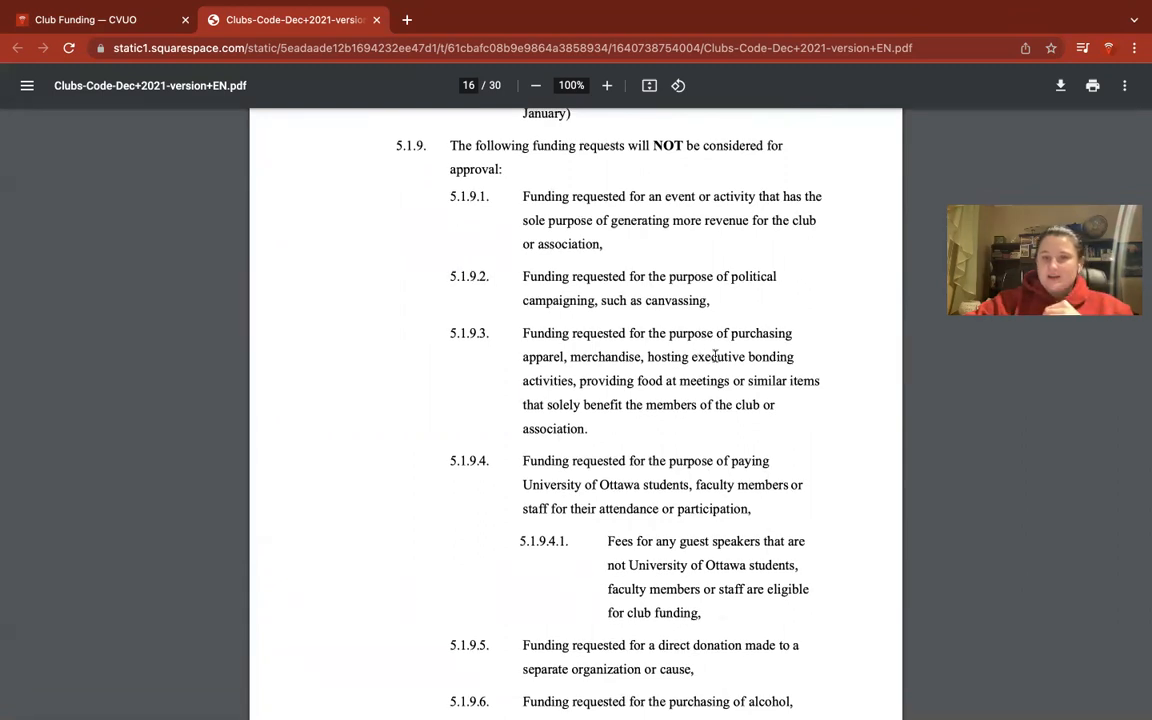
{"action": "scroll", "coordinate": [697, 430], "scroll_direction": "down", "scroll_amount": 3}
{"action": "scroll", "coordinate": [703, 430], "scroll_direction": "down", "scroll_amount": 8}
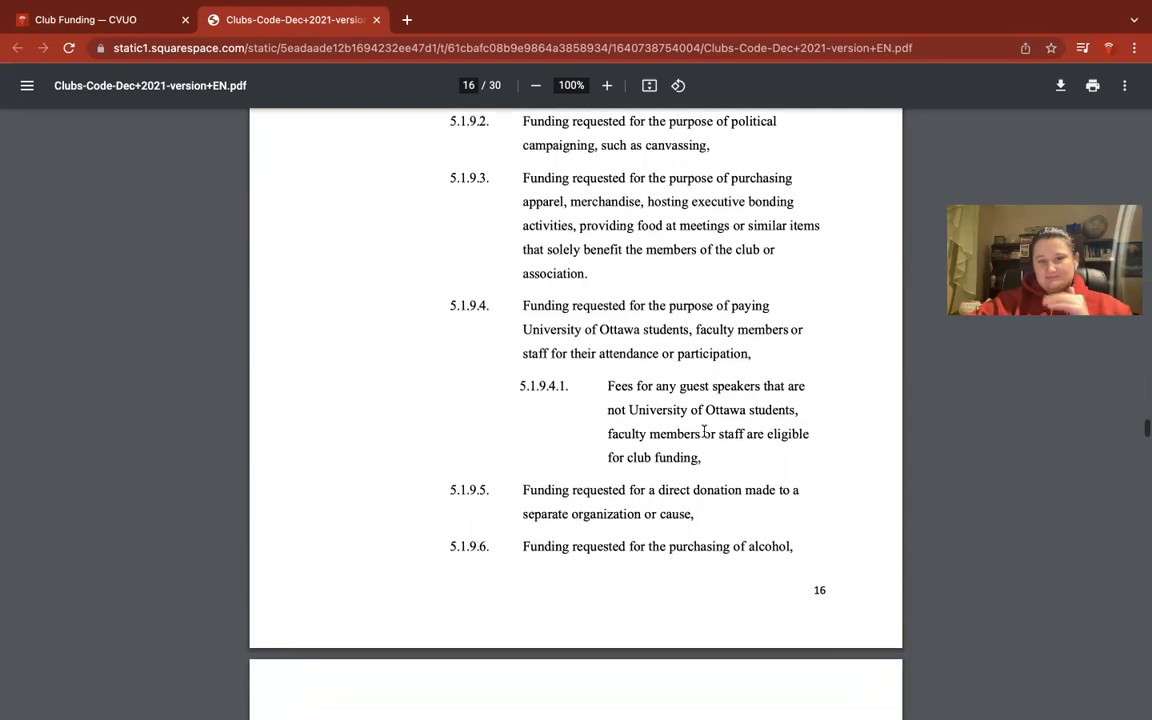
{"action": "scroll", "coordinate": [704, 430], "scroll_direction": "down", "scroll_amount": 5}
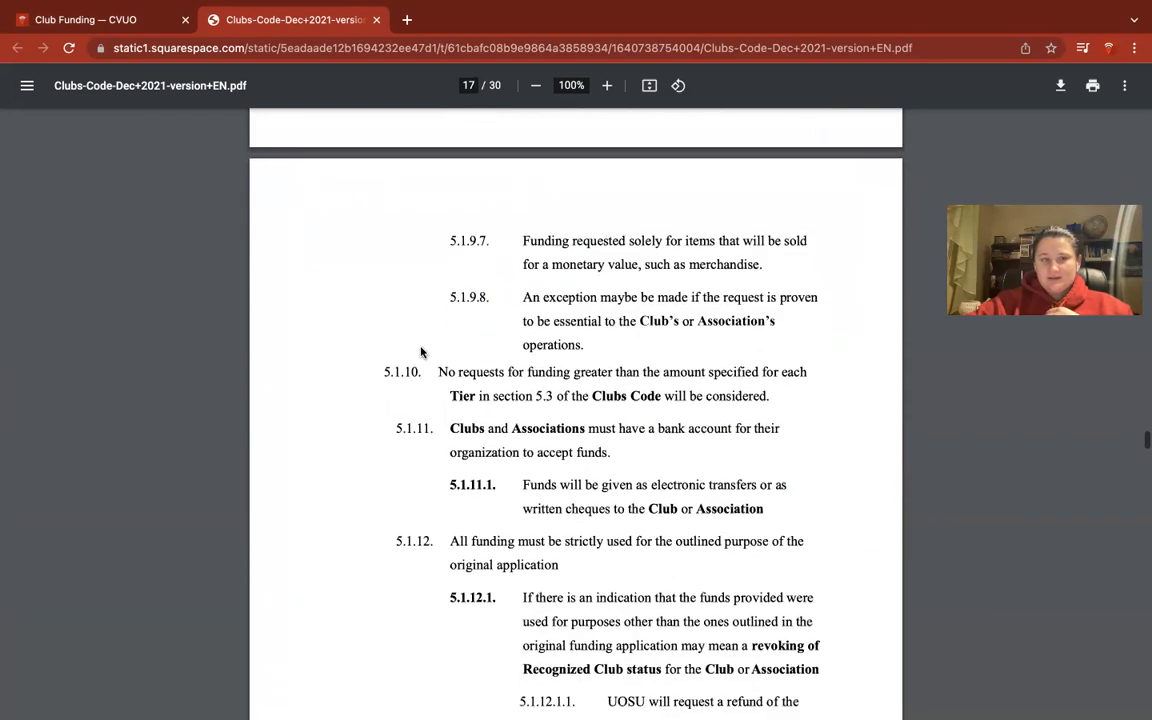
Open Apply for Funding from the Club Funding tab and scroll to the semester deadlines and Applying section.
{"action": "left_click", "coordinate": [123, 22]}
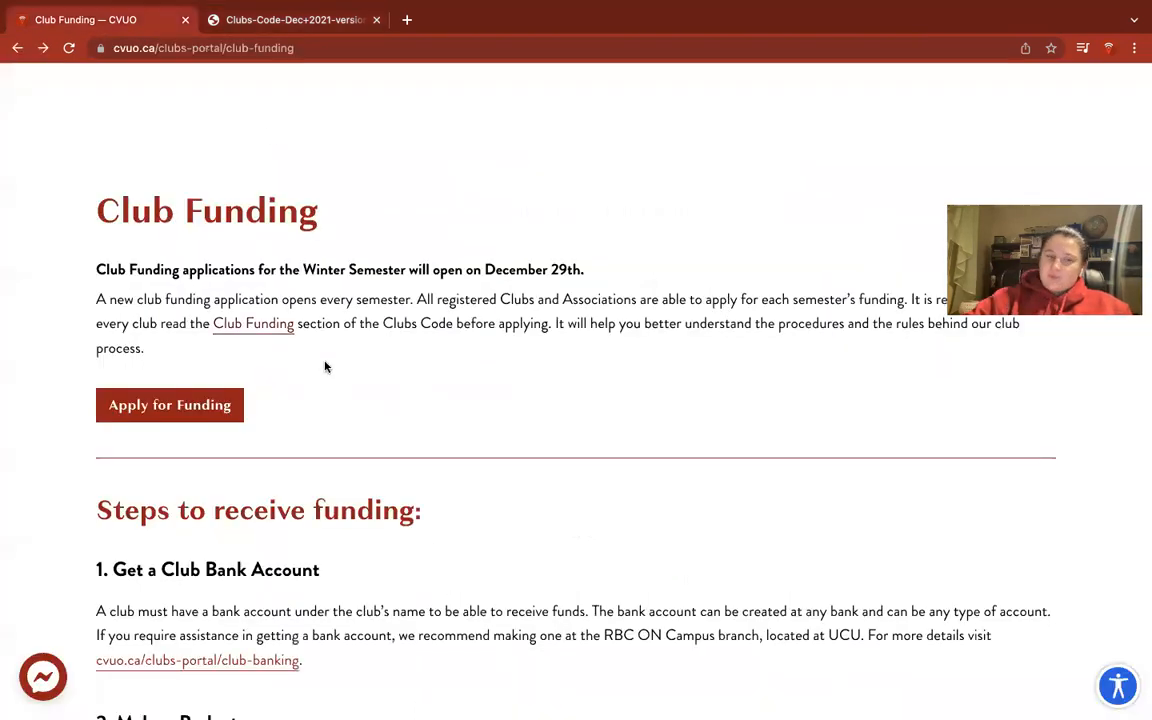
{"action": "left_click", "coordinate": [199, 415]}
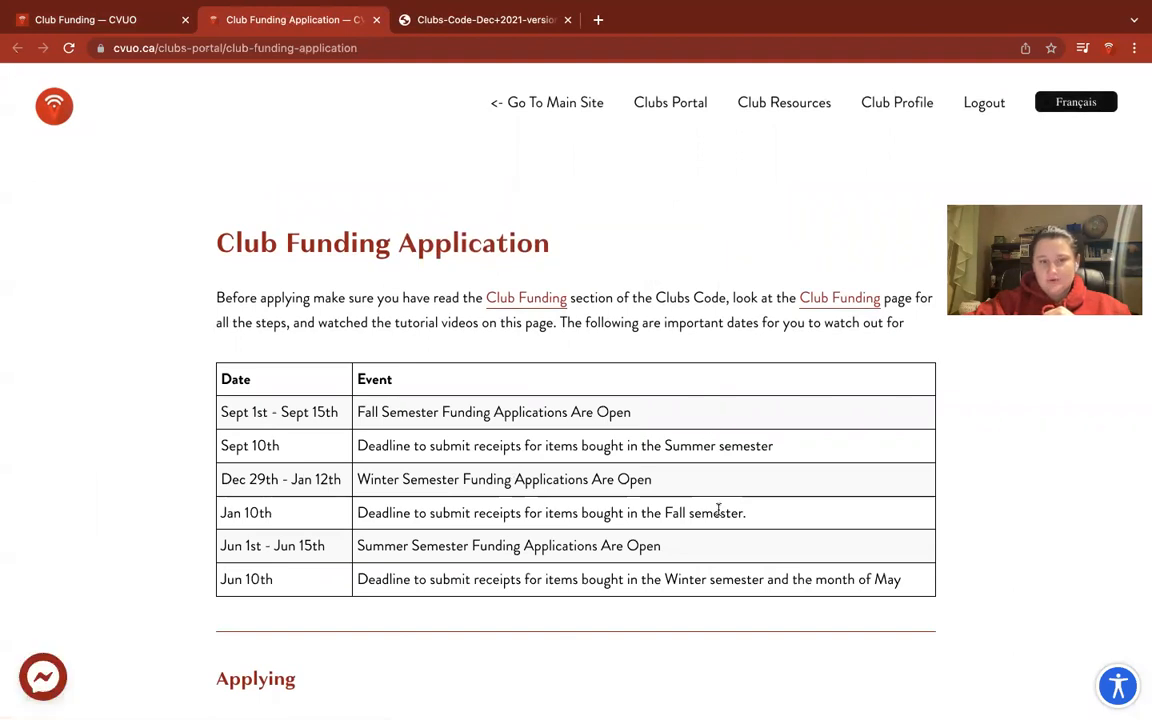
{"action": "scroll", "coordinate": [718, 514], "scroll_direction": "down", "scroll_amount": 1}
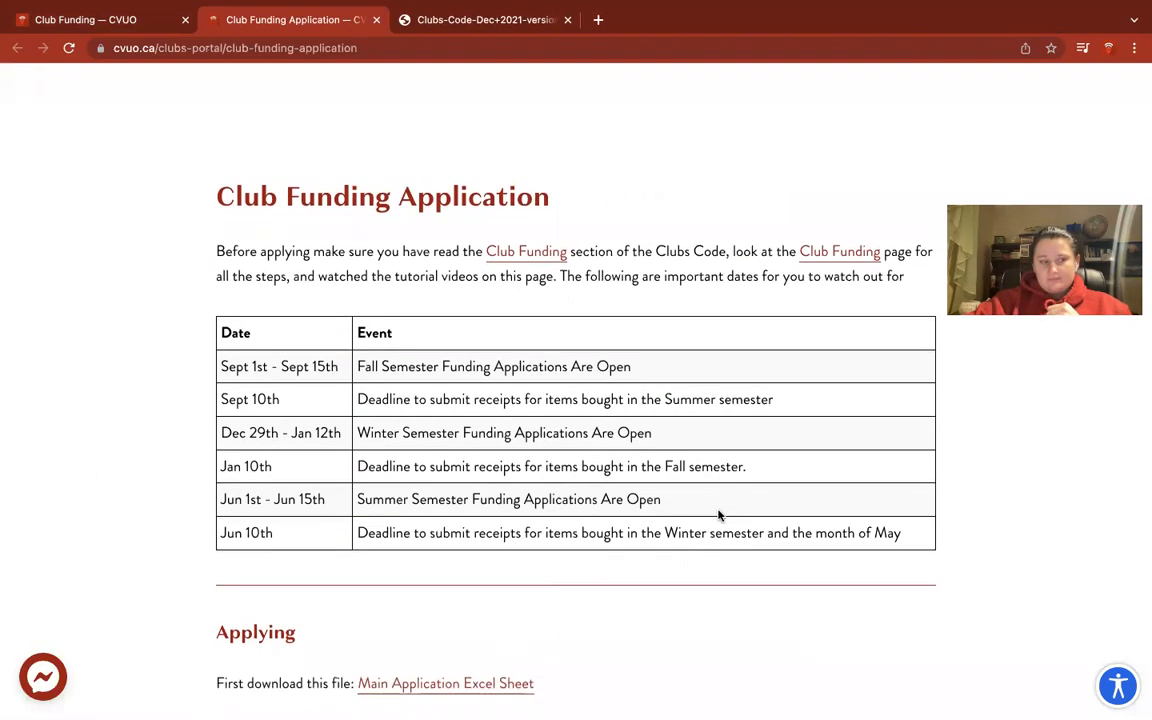
{"action": "scroll", "coordinate": [718, 514], "scroll_direction": "down", "scroll_amount": 2}
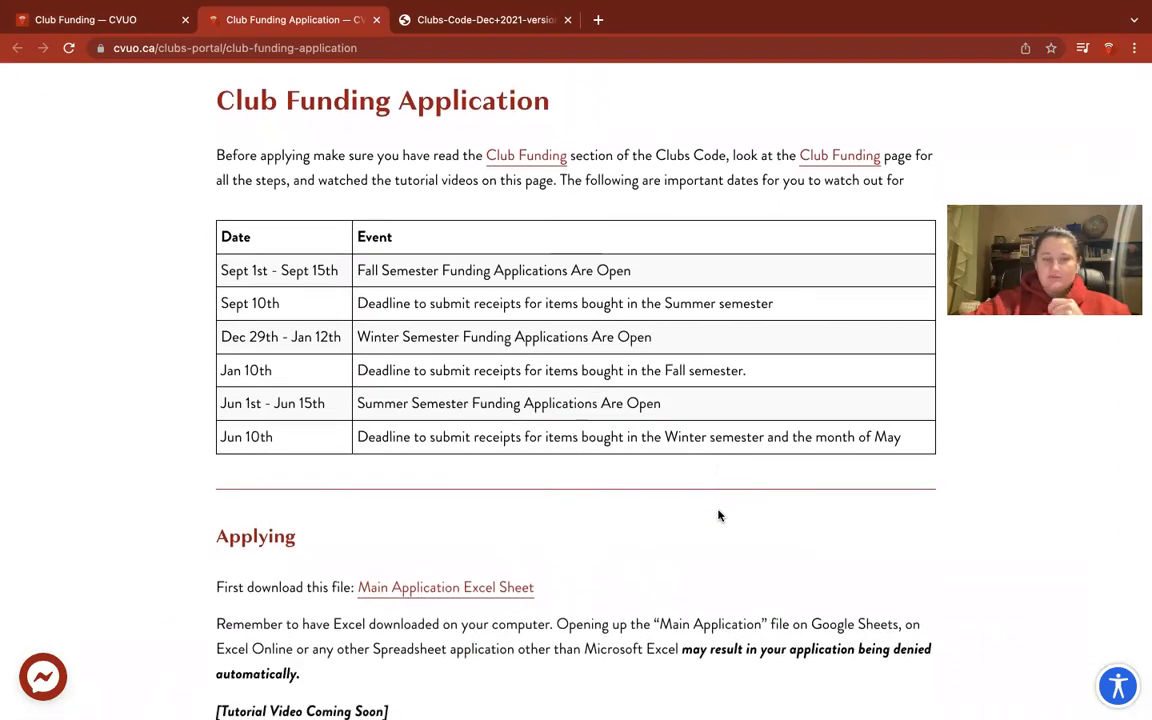
{"action": "scroll", "coordinate": [718, 516], "scroll_direction": "down", "scroll_amount": 4}
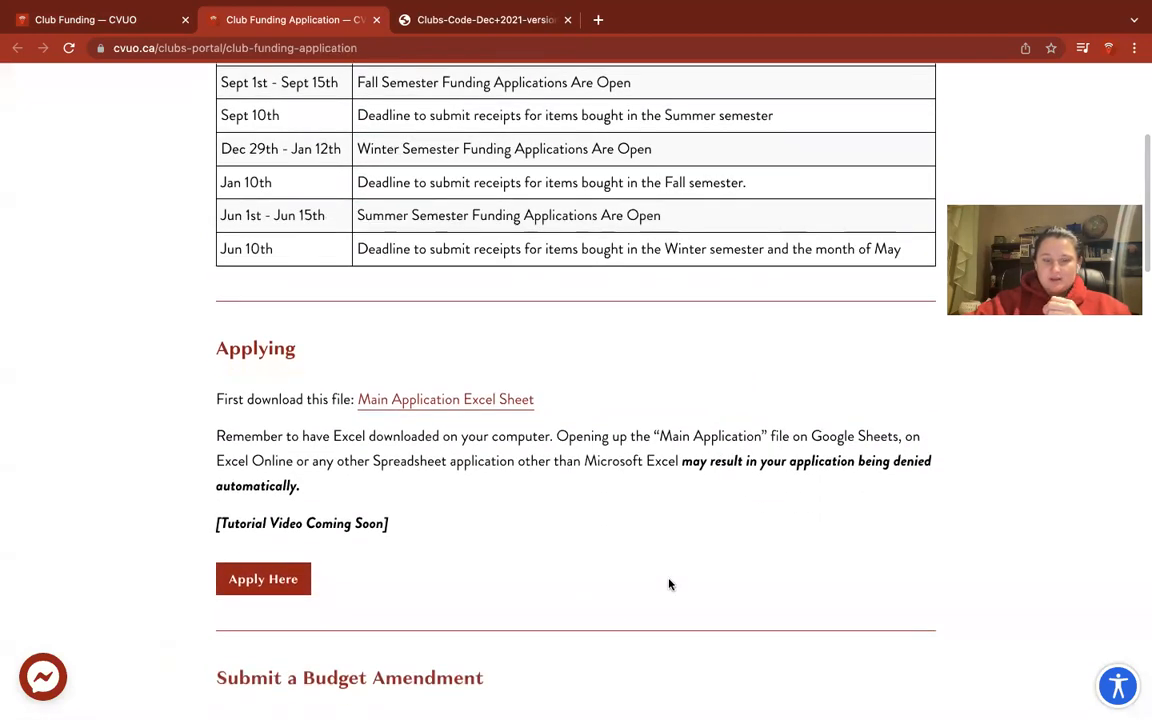
{"action": "scroll", "coordinate": [605, 616], "scroll_direction": "down", "scroll_amount": 1}
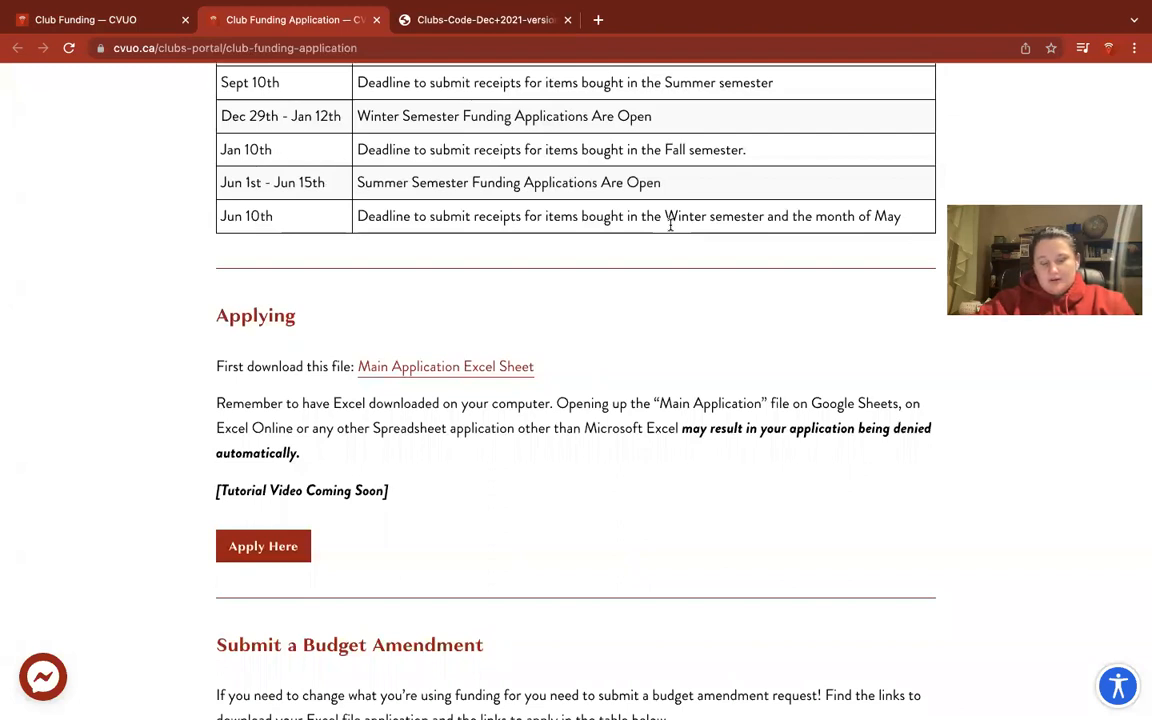
{"action": "mouse_move", "coordinate": [626, 17]}
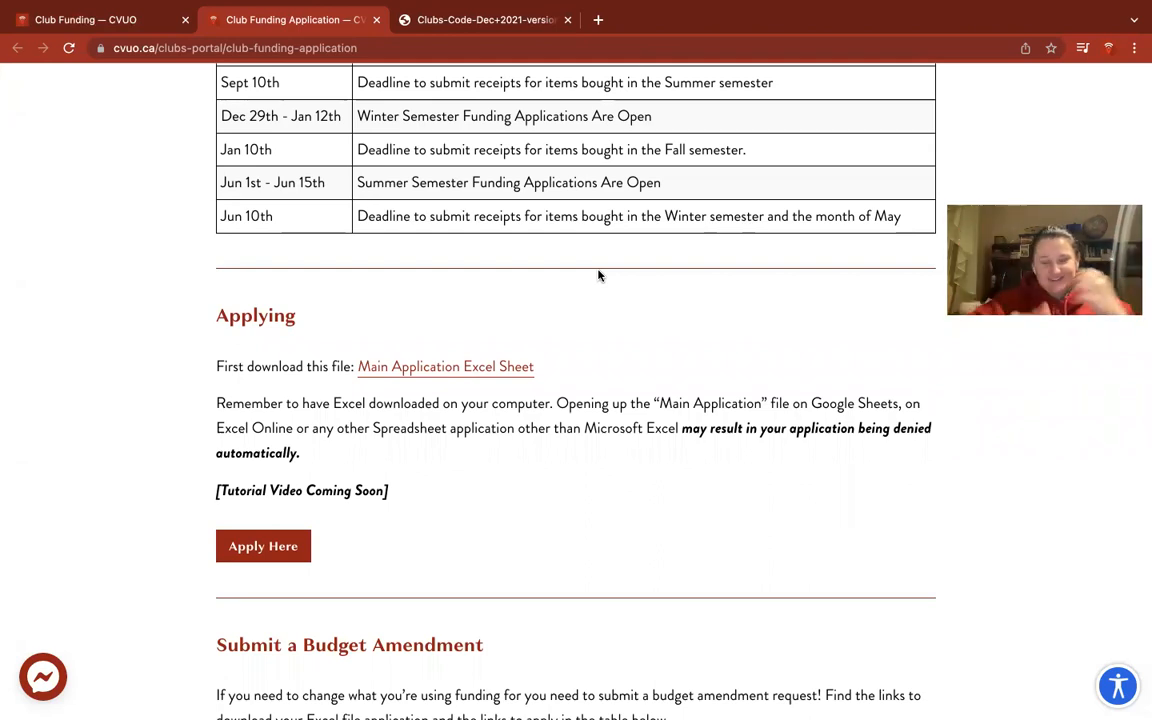
Load office.com in a new tab and check the Install Office options without choosing one.
{"action": "left_click", "coordinate": [597, 21]}
{"action": "type", "text": "offi"}
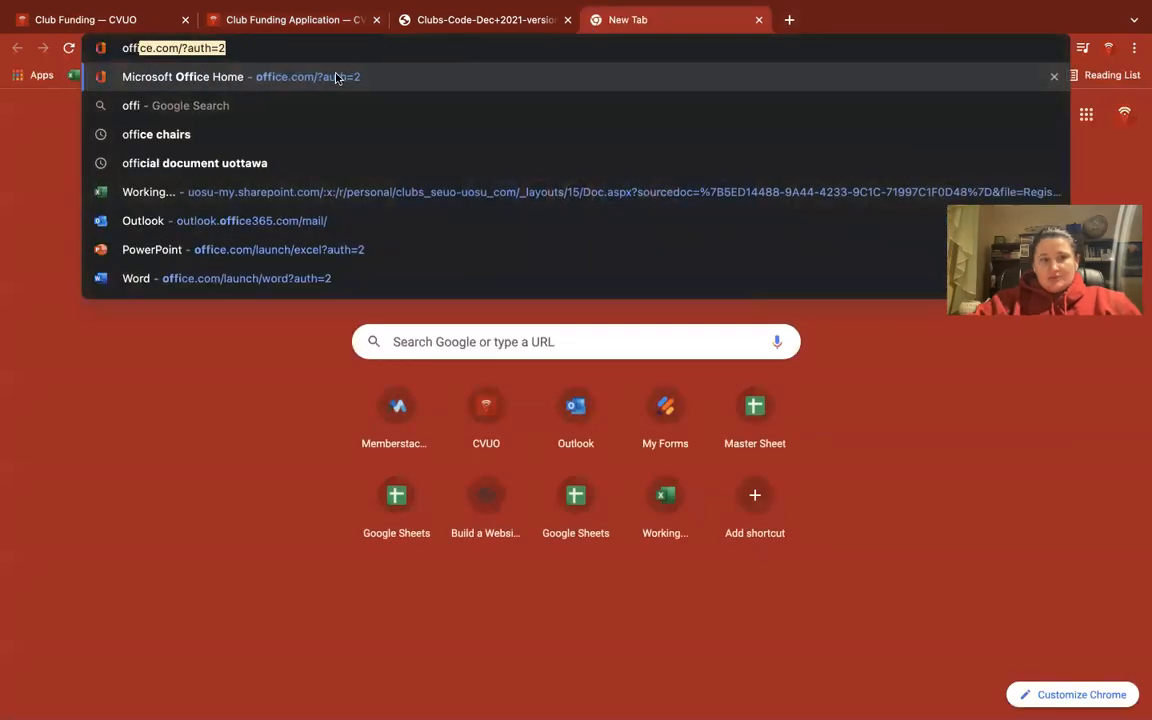
{"action": "key", "text": "Return"}
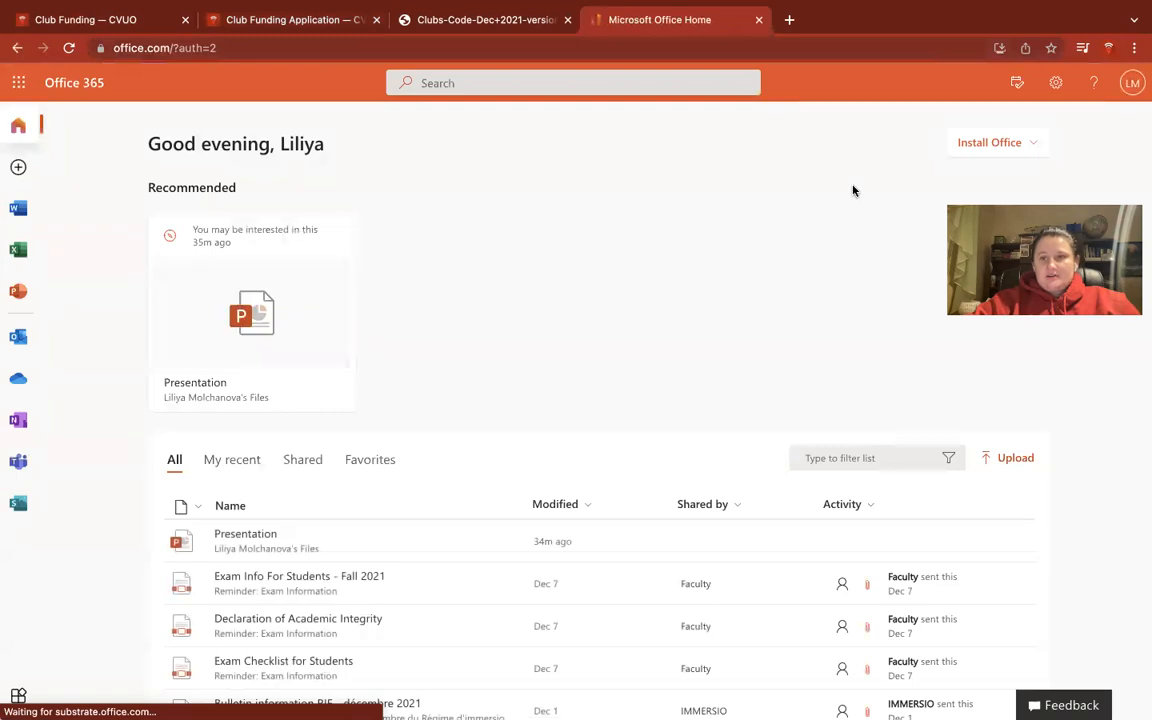
{"action": "left_click", "coordinate": [1020, 145]}
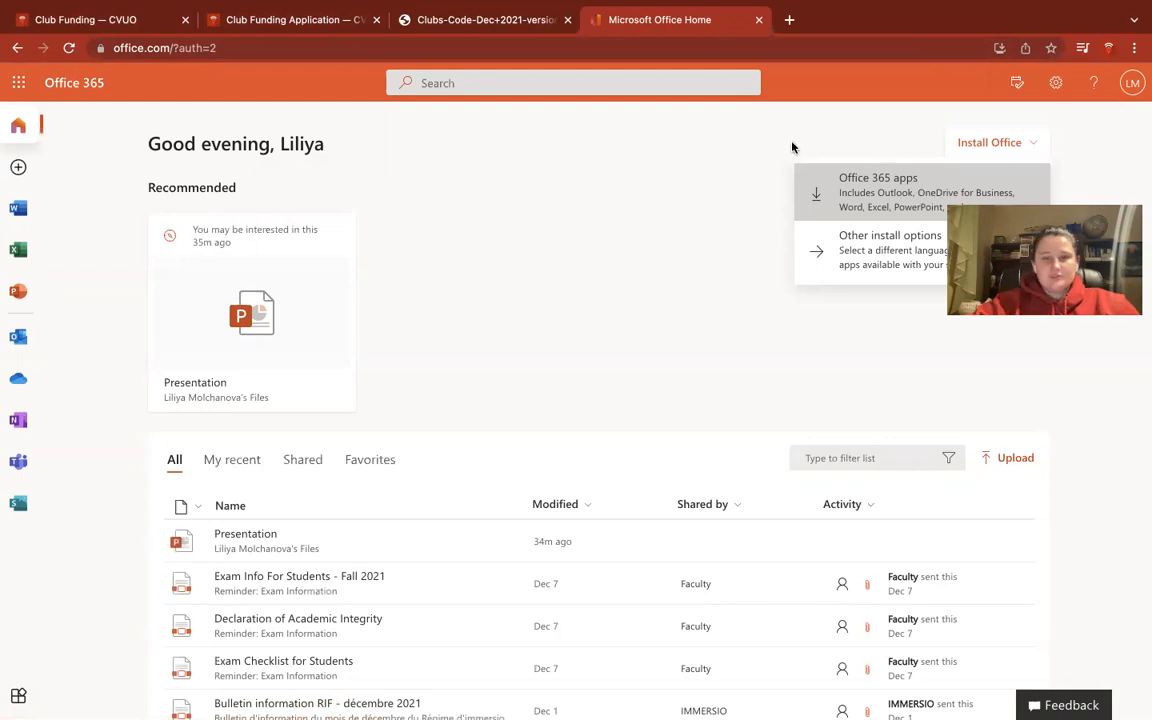
{"action": "left_click", "coordinate": [765, 145]}
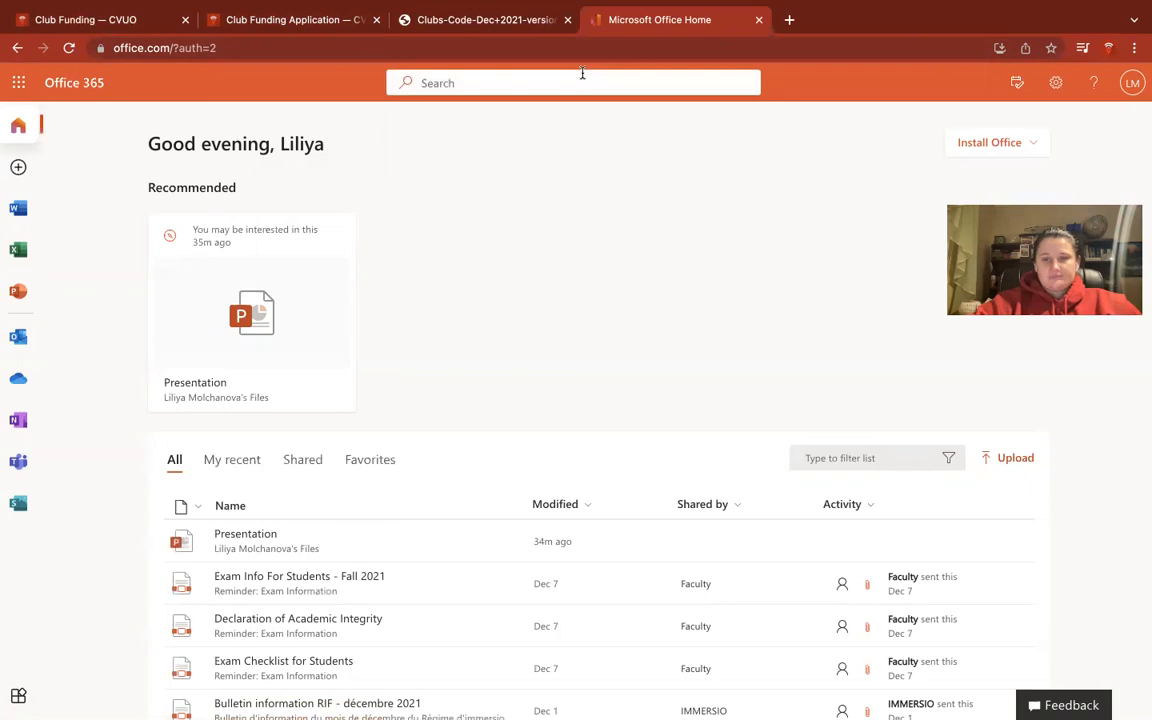
Download the Main Application Excel Sheet (Club+Funding+Application+English (1).xlsm) and open it.
{"action": "left_click", "coordinate": [288, 20]}
{"action": "scroll", "coordinate": [481, 243], "scroll_direction": "up", "scroll_amount": 1}
{"action": "scroll", "coordinate": [555, 453], "scroll_direction": "down", "scroll_amount": 1}
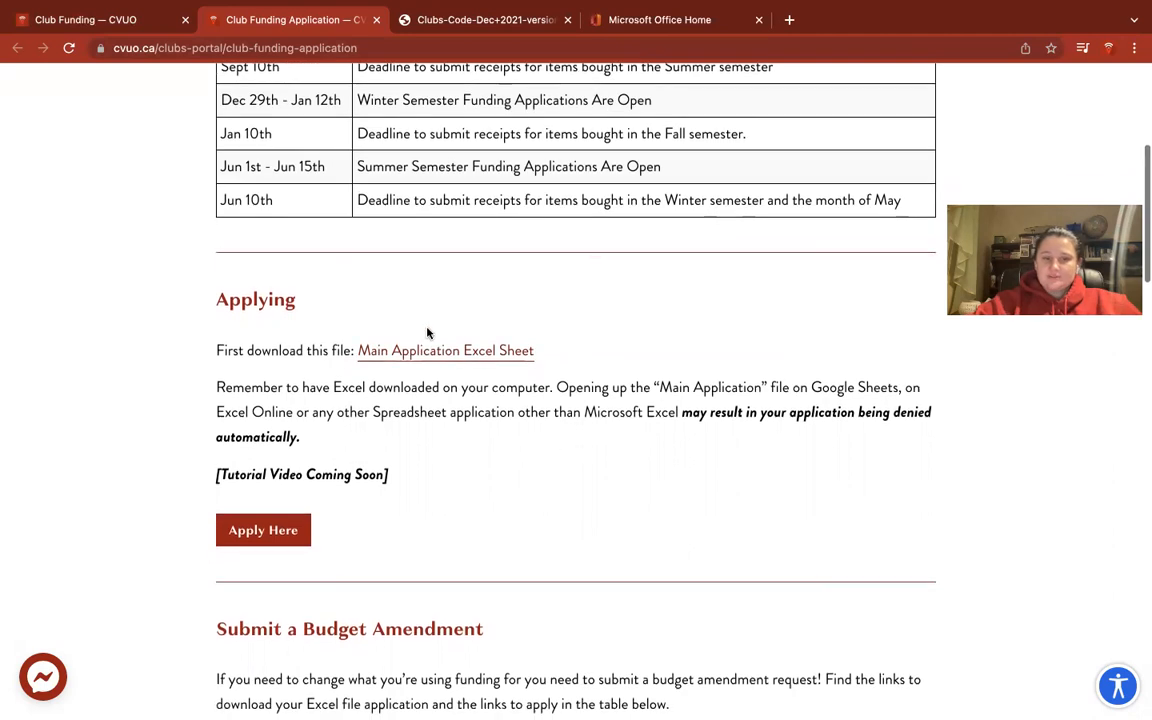
{"action": "left_click", "coordinate": [455, 352]}
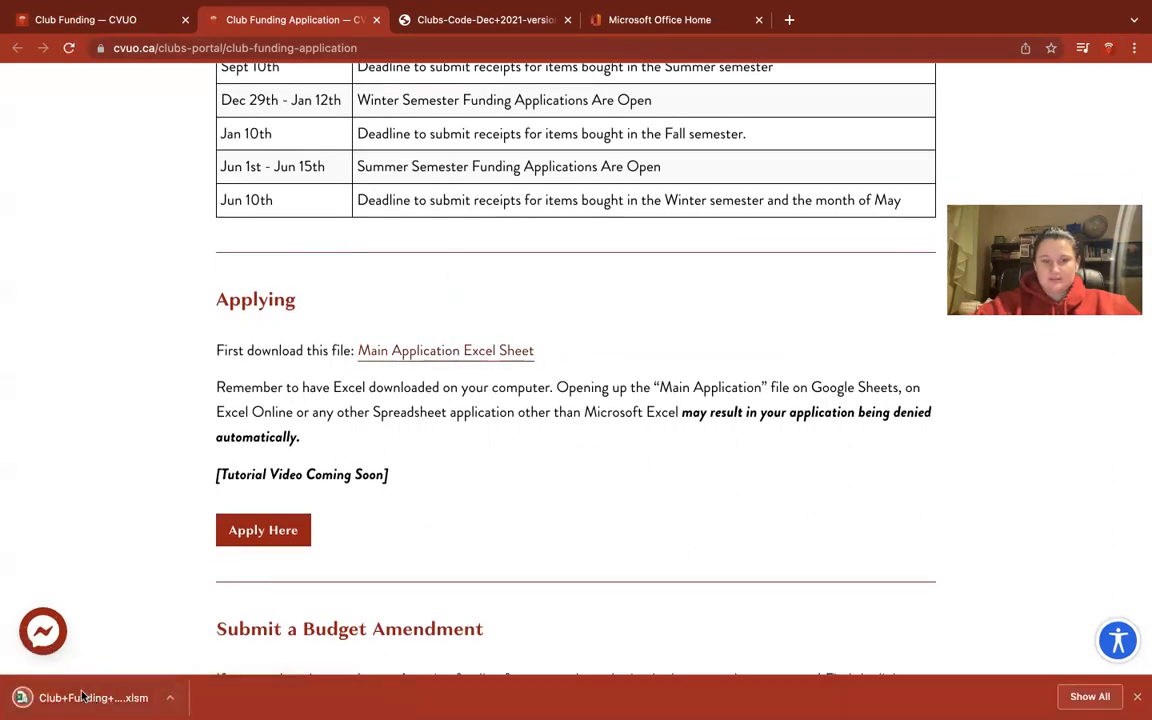
{"action": "left_click", "coordinate": [83, 697]}
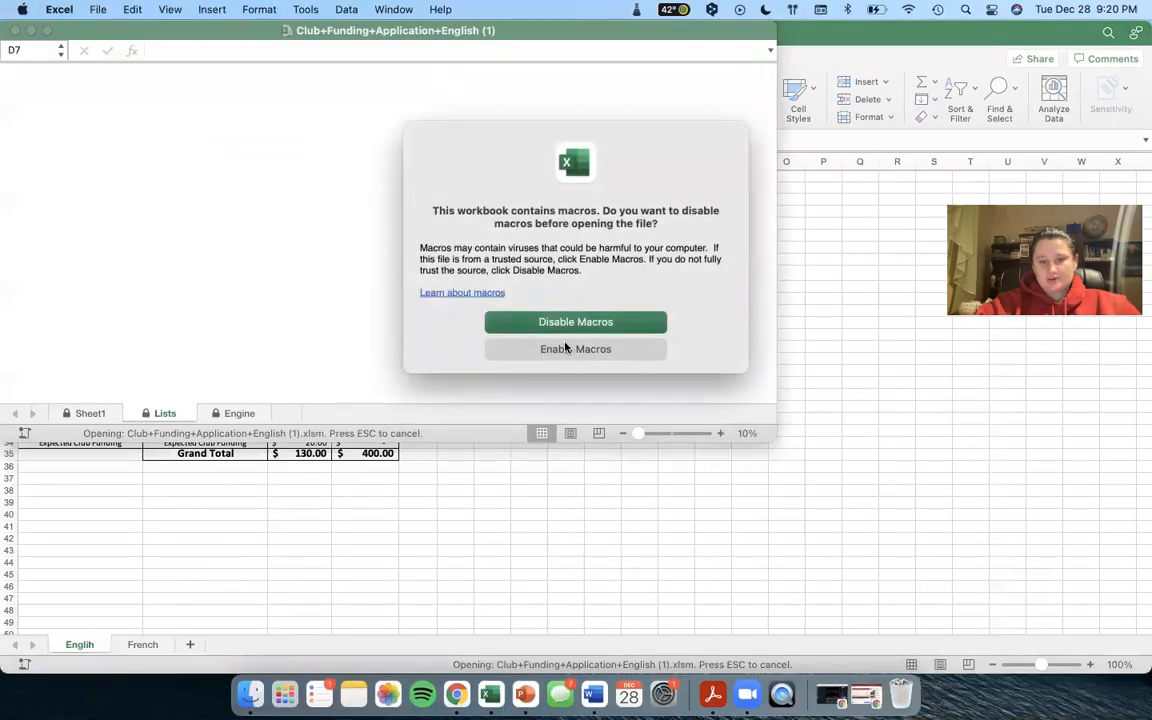
Enable macros, maximize the application workbook and switch to Sheet1.
{"action": "left_click", "coordinate": [567, 350]}
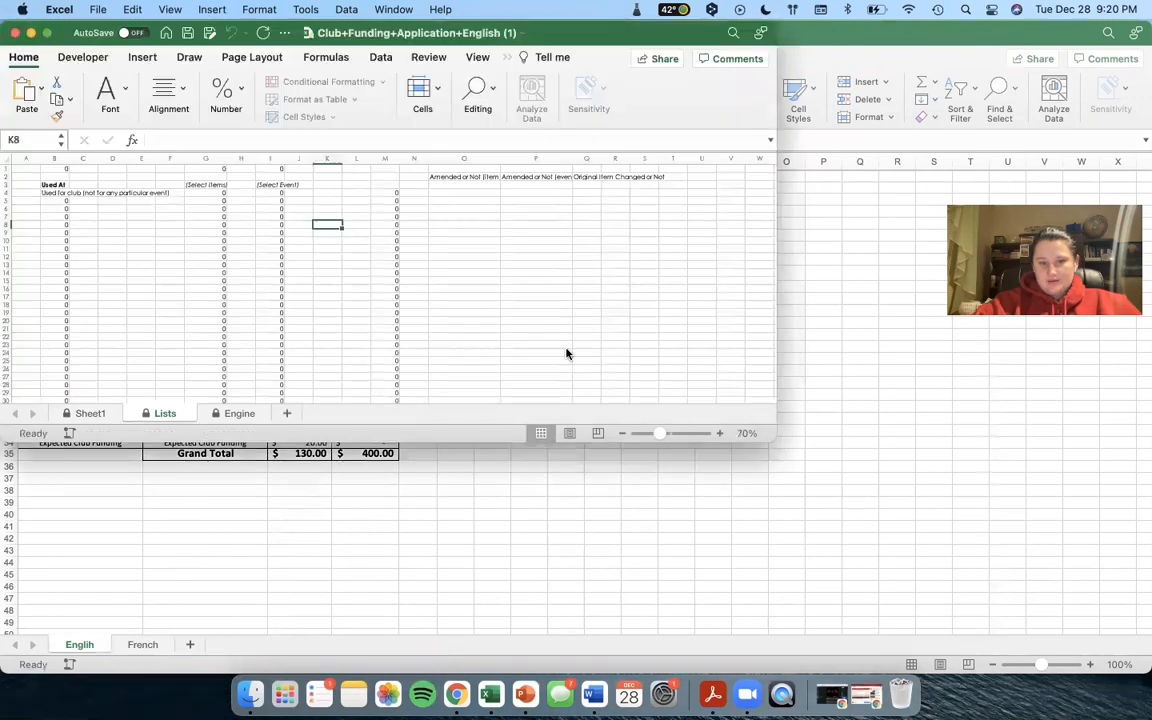
{"action": "left_click", "coordinate": [46, 33]}
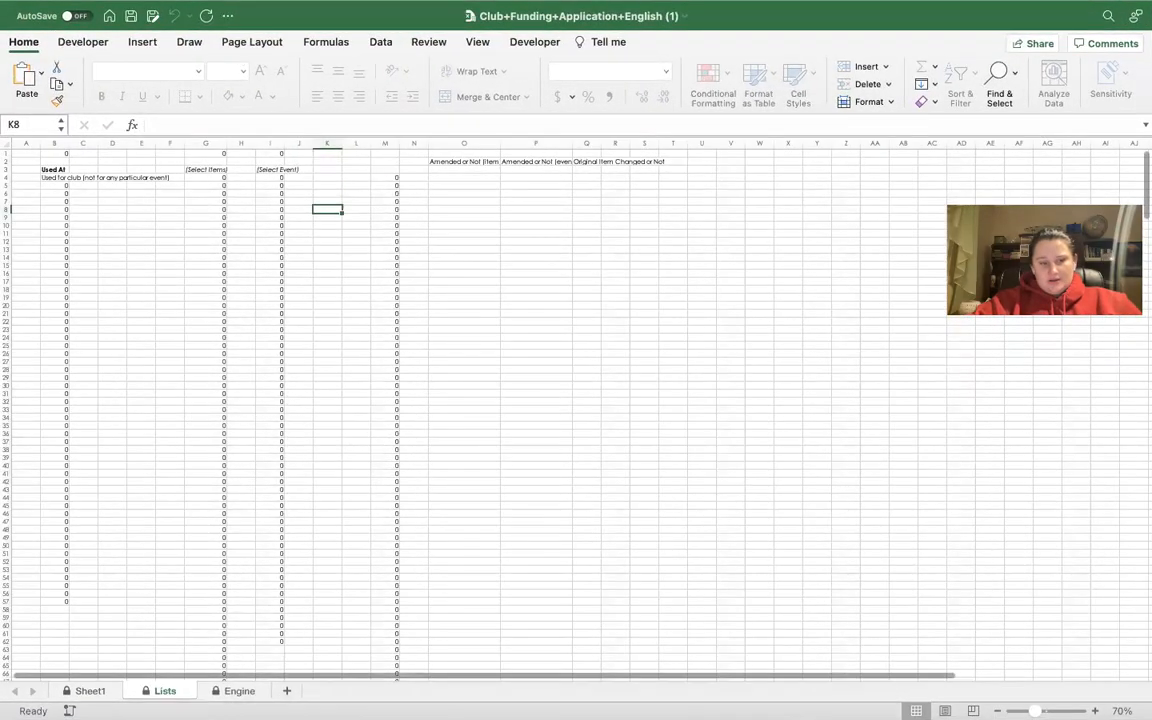
{"action": "left_click", "coordinate": [86, 694]}
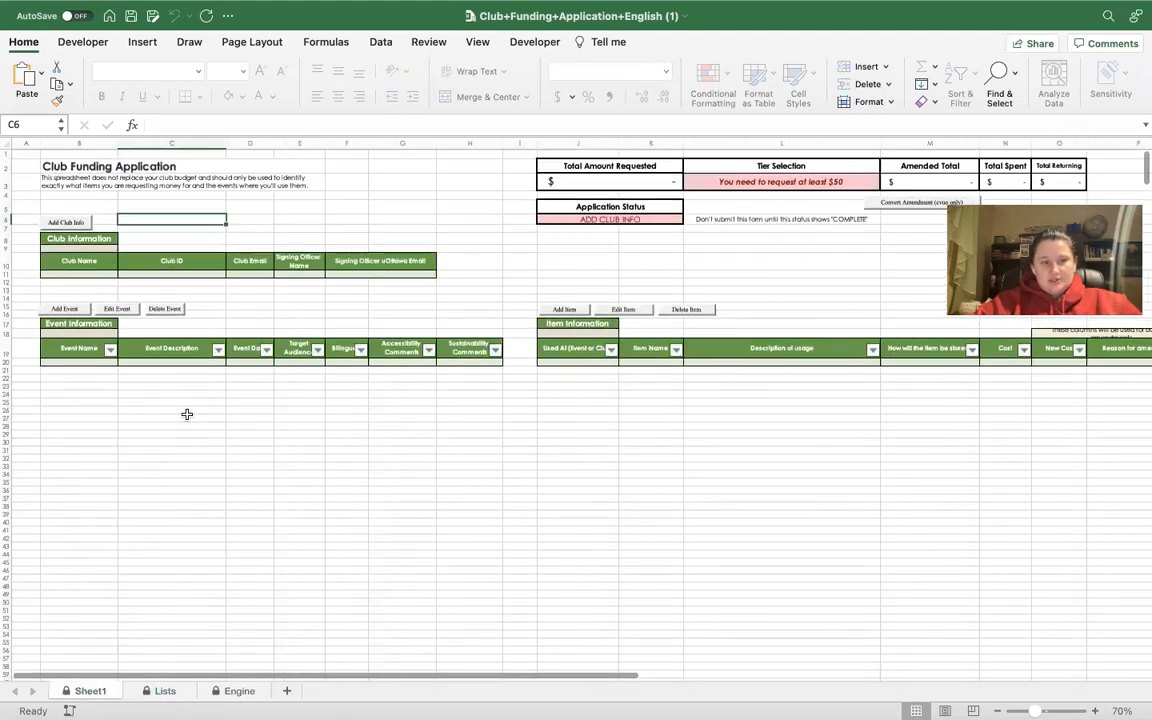
Enter Campus Vibez's club ID, club email, signing officer name and uOttawa email, then submit.
{"action": "left_click", "coordinate": [70, 220]}
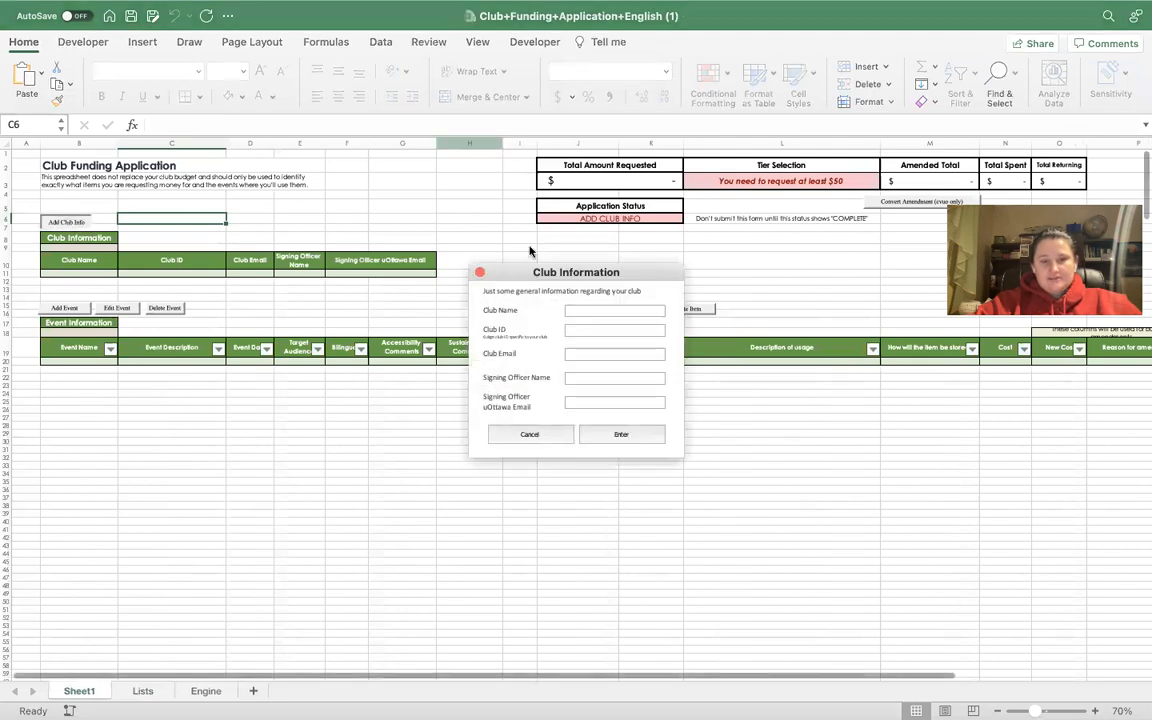
{"action": "type", "text": "Campu"}
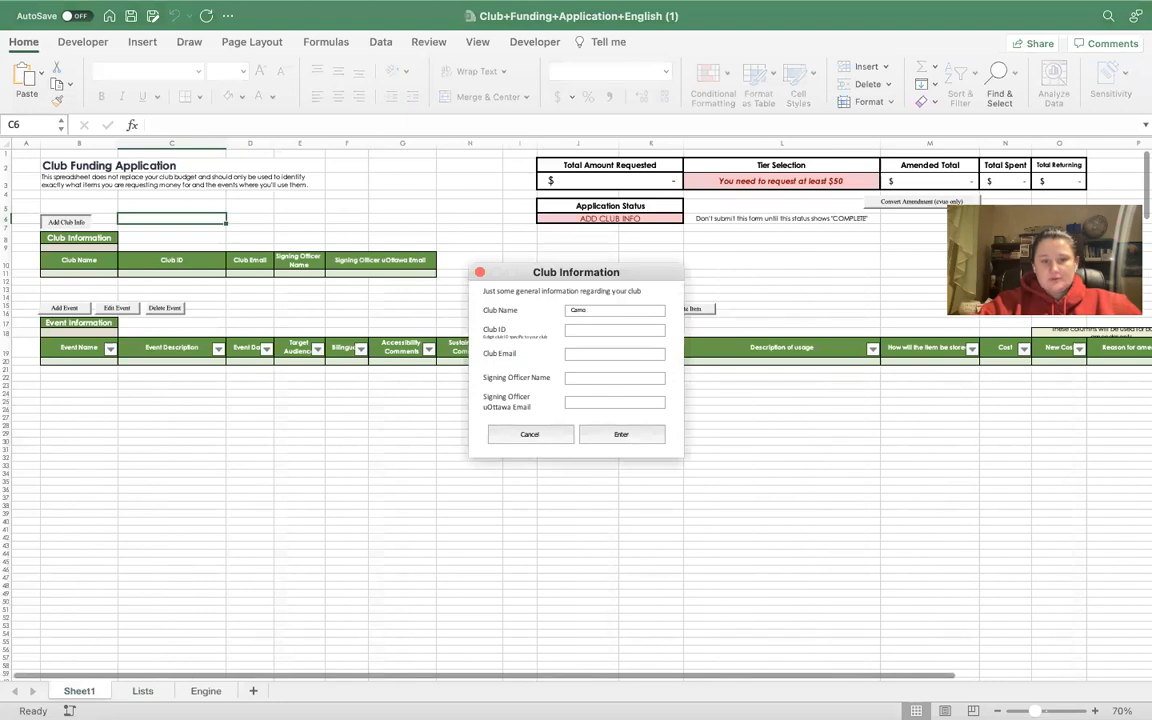
{"action": "type", "text": "s Vibez"}
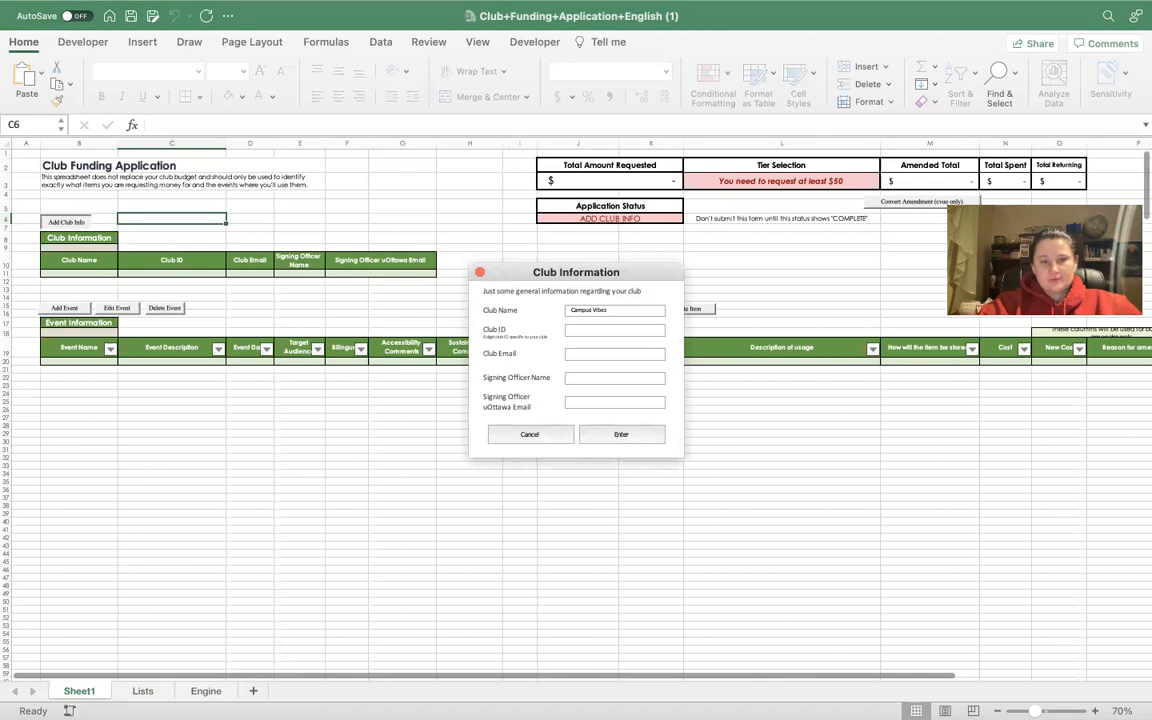
{"action": "left_click", "coordinate": [594, 329]}
{"action": "type", "text": "123321"}
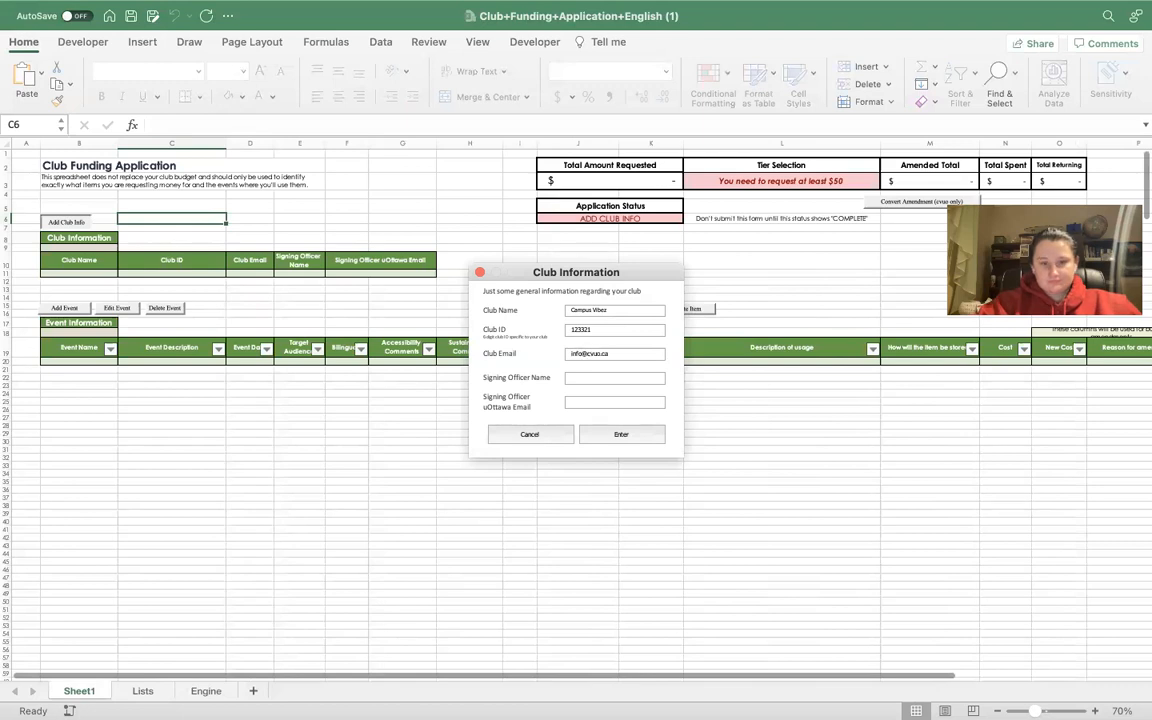
{"action": "key", "text": "Tab"}
{"action": "type", "text": "Liliya"}
{"action": "key", "text": "Tab"}
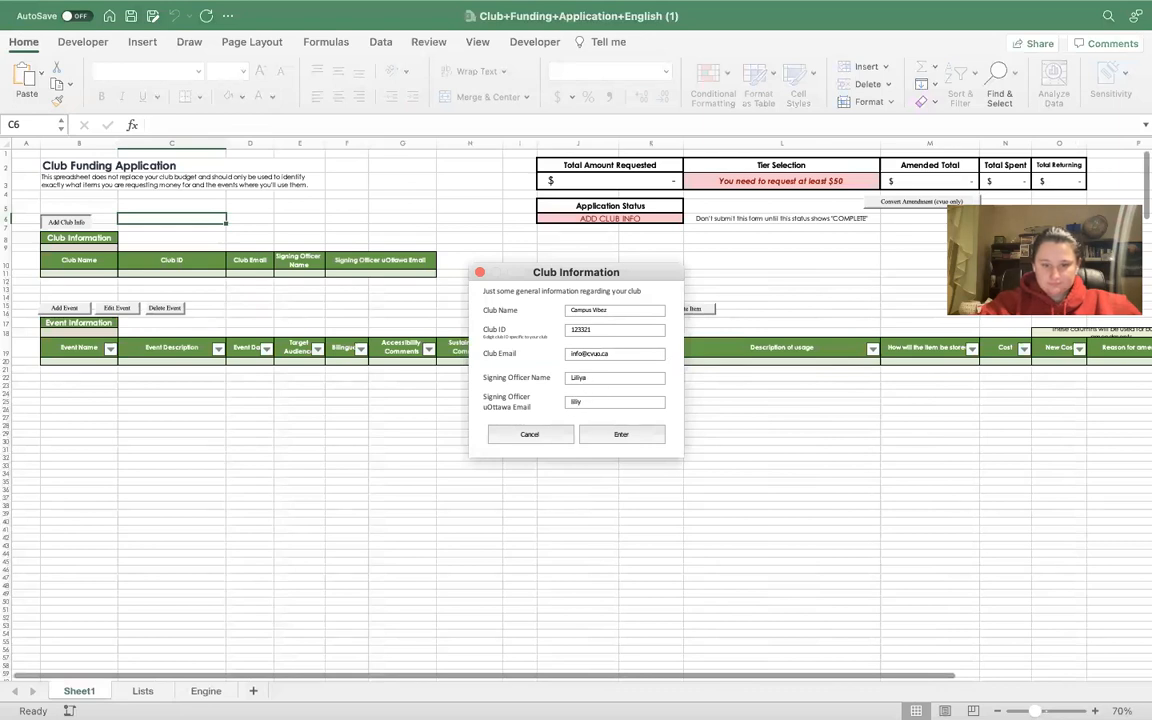
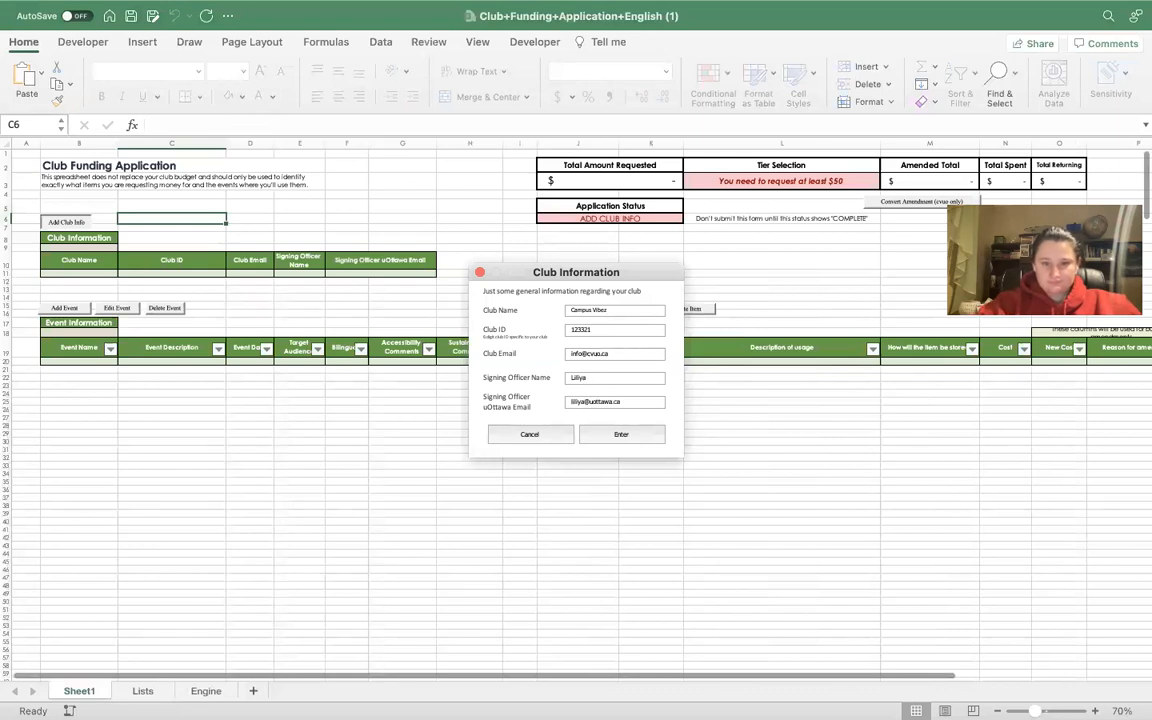
{"action": "left_click", "coordinate": [619, 437]}
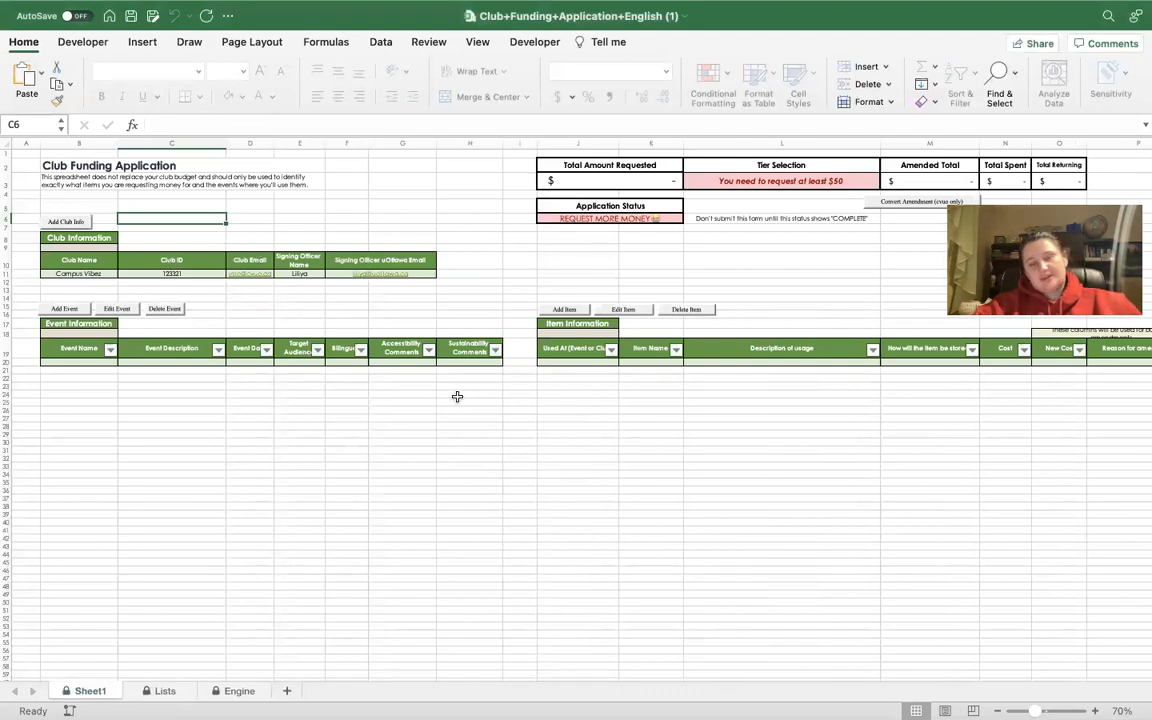
Add an event named 'Clubs fair' described as helping clubs market themselves and engage the uOttawa community.
{"action": "left_click", "coordinate": [70, 310]}
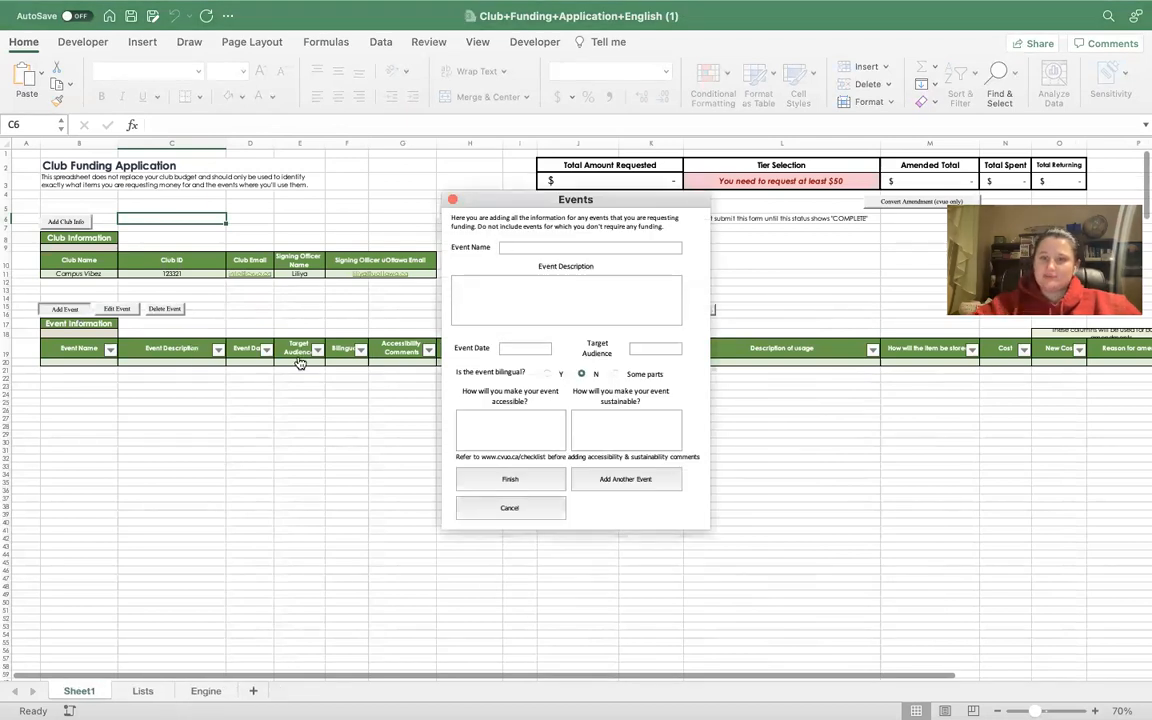
{"action": "left_click_drag", "start_coordinate": [500, 196], "coordinate": [240, 190]}
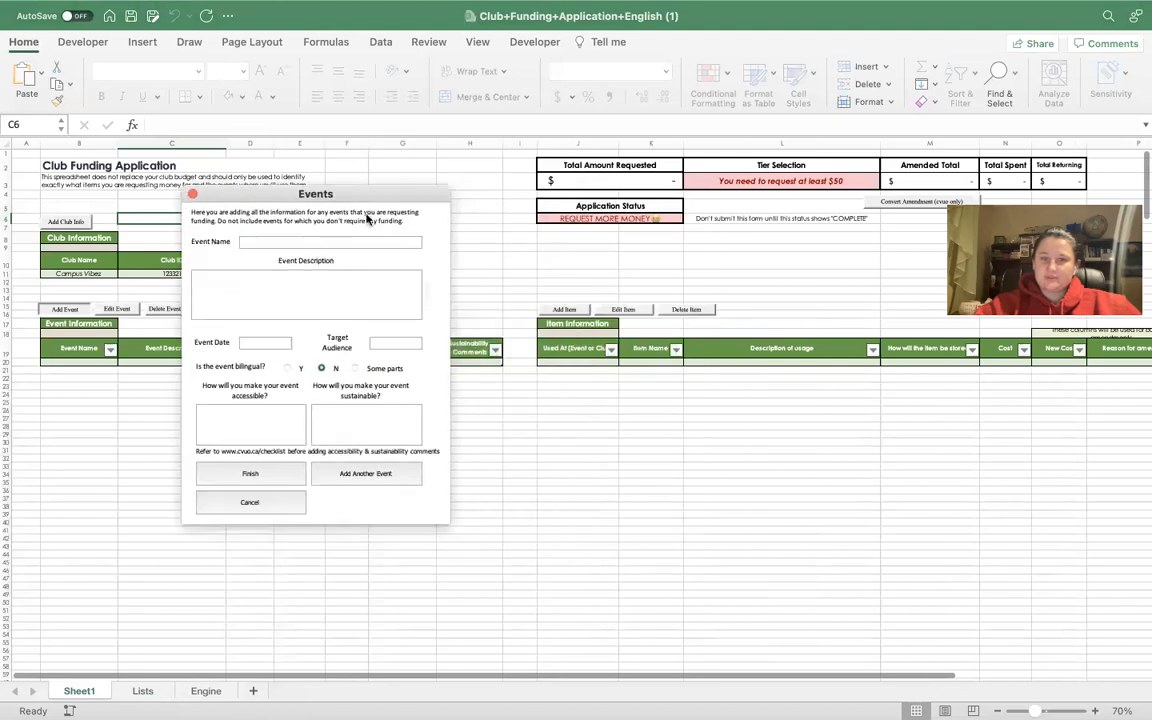
{"action": "left_click_drag", "start_coordinate": [315, 194], "coordinate": [524, 196]}
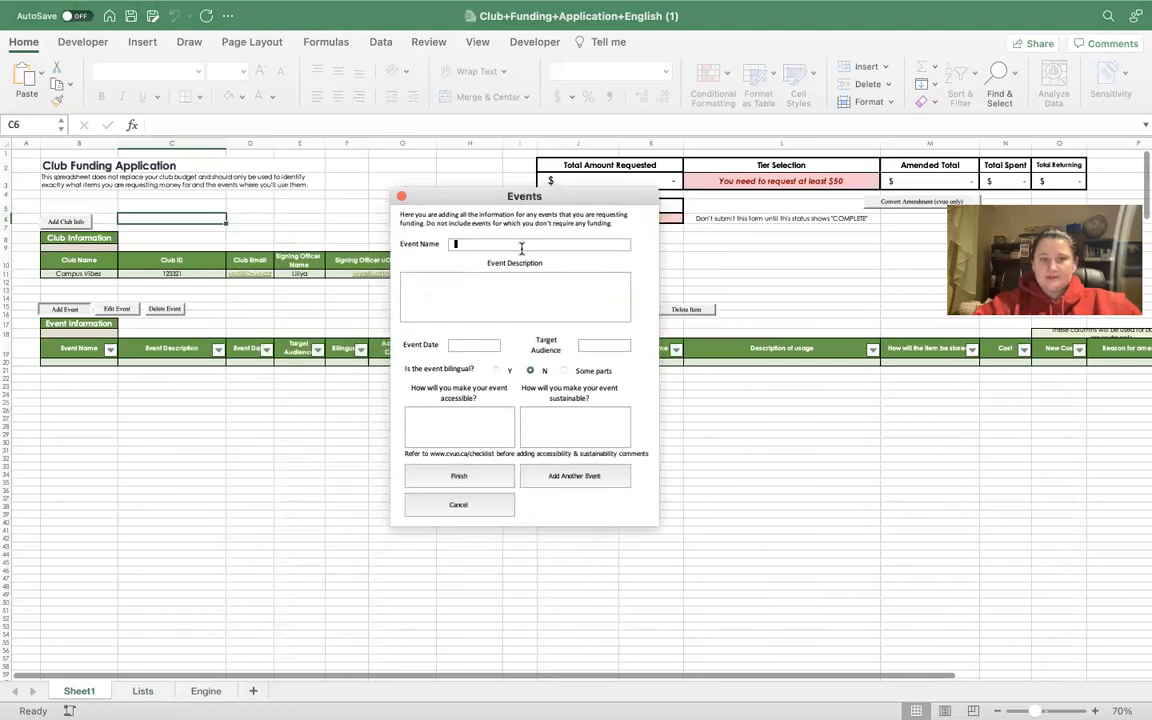
{"action": "type", "text": "Clubs fair"}
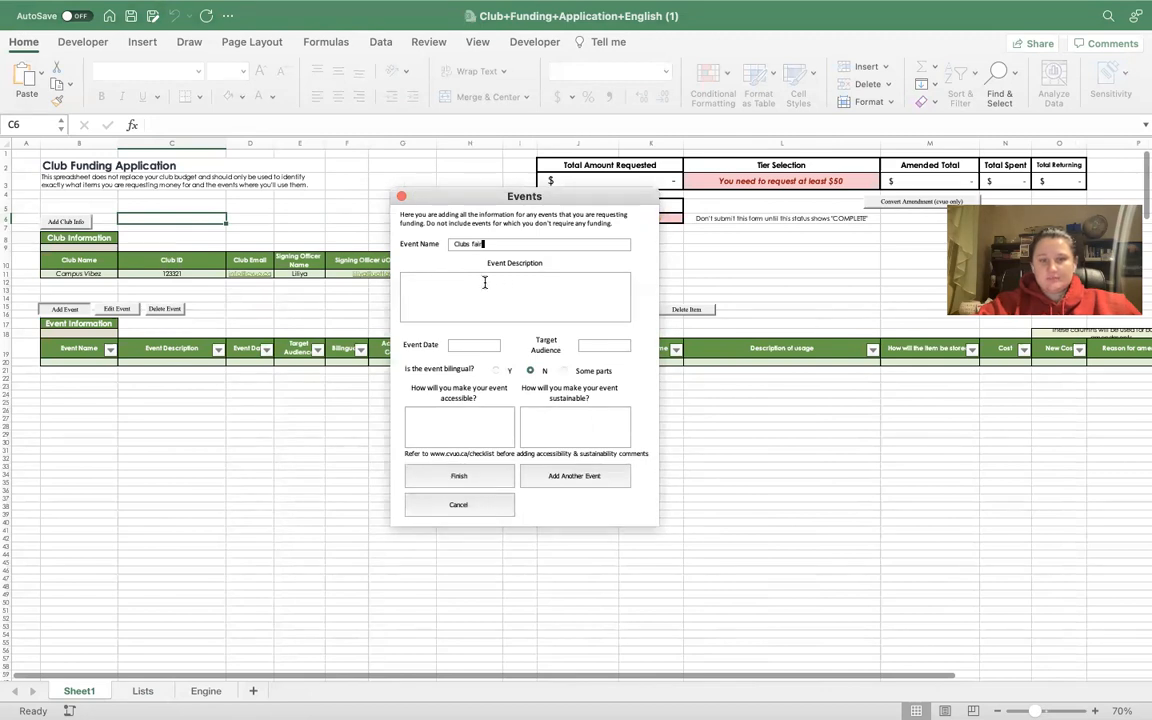
{"action": "left_click", "coordinate": [424, 311]}
{"action": "type", "text": "for clubs to market themselve"}
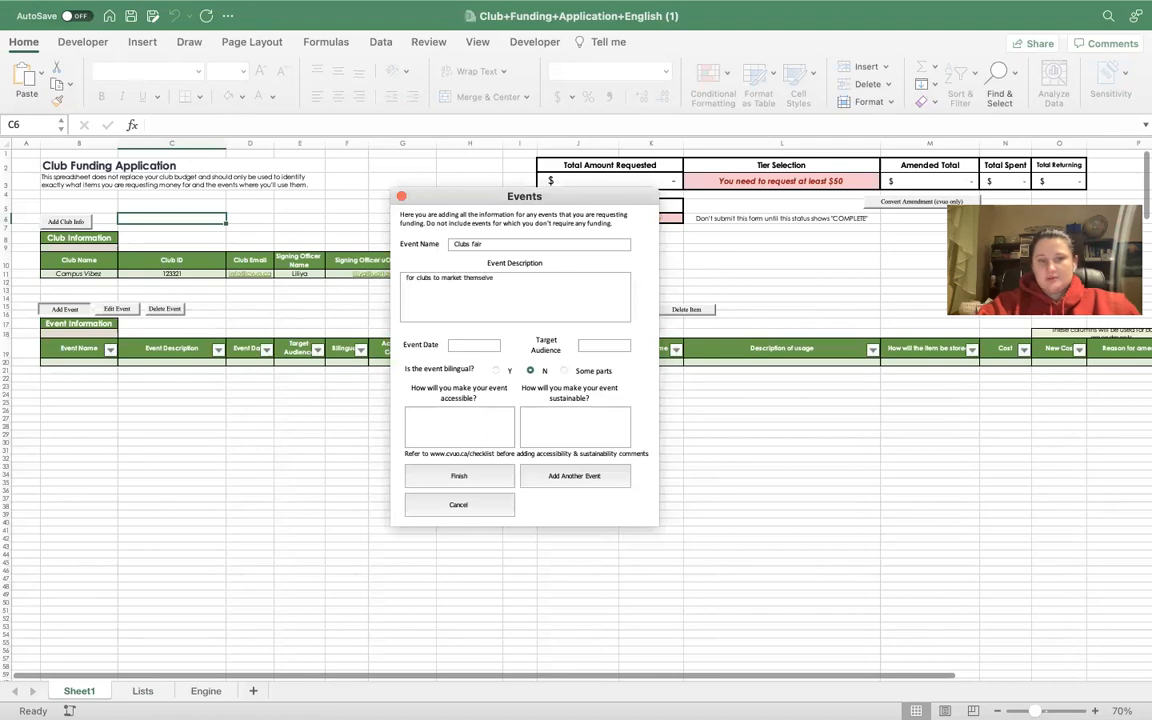
{"action": "type", "text": "s to stude"}
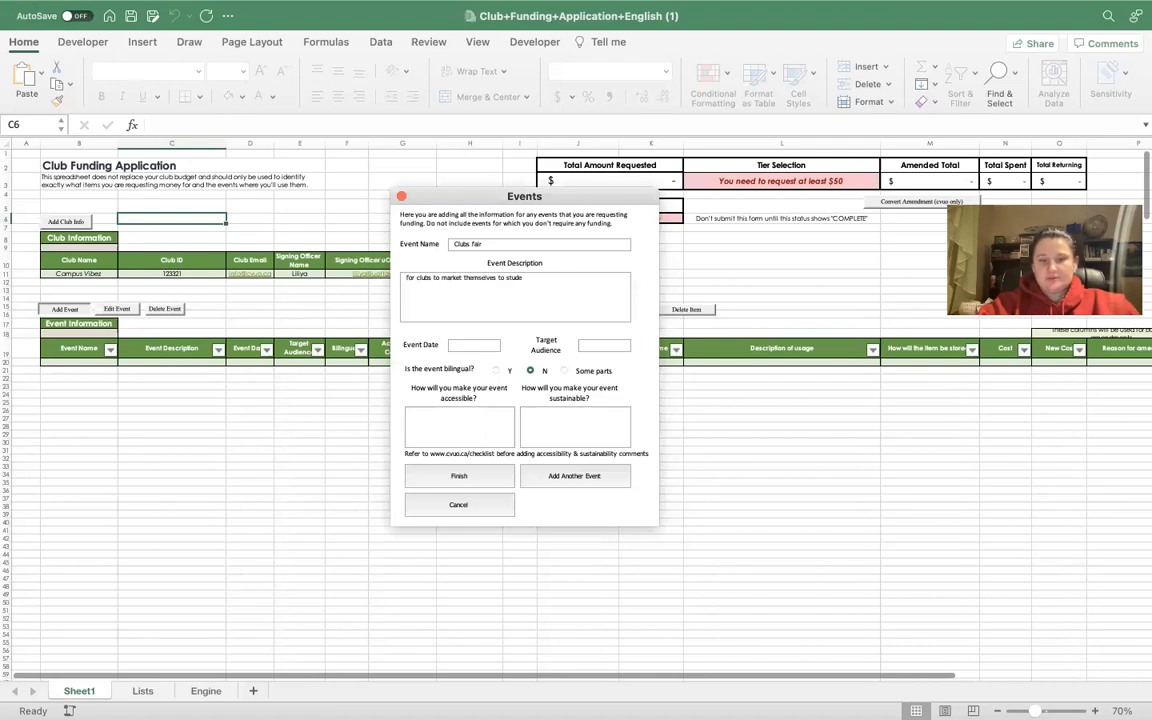
{"action": "type", "text": "nts and engage the uottawa community"}
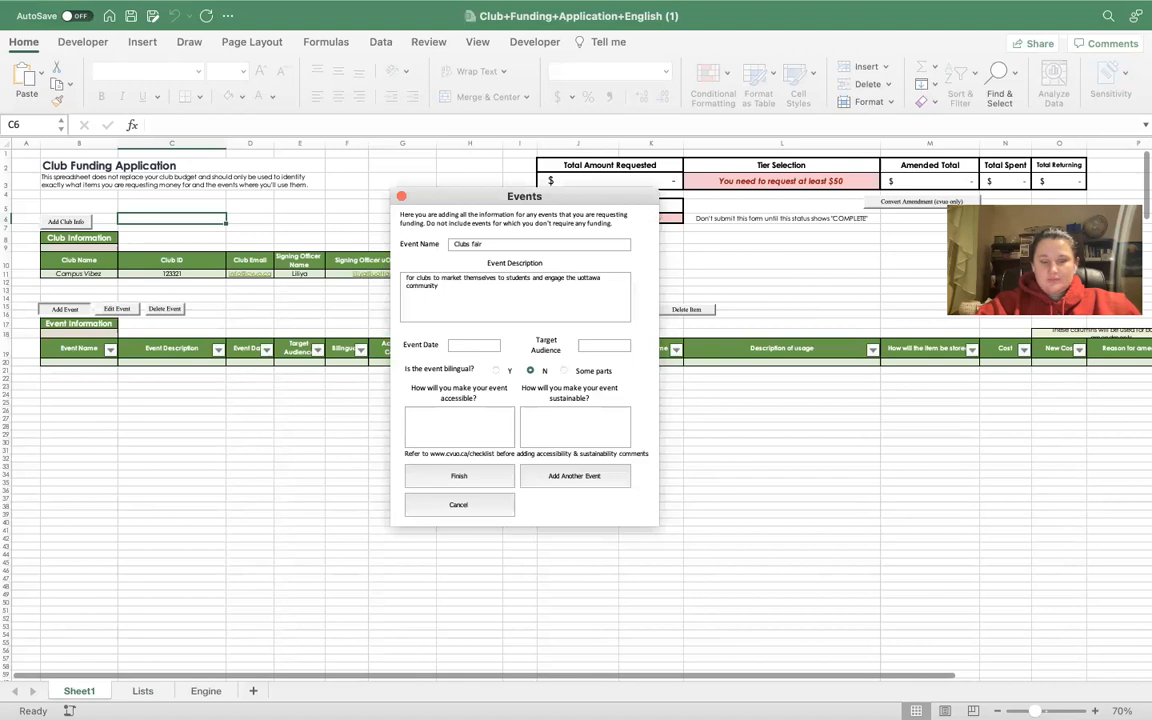
Set the event date to 'beginning of september' and the target audience to 'all students'.
{"action": "left_click_drag", "start_coordinate": [536, 197], "coordinate": [574, 198]}
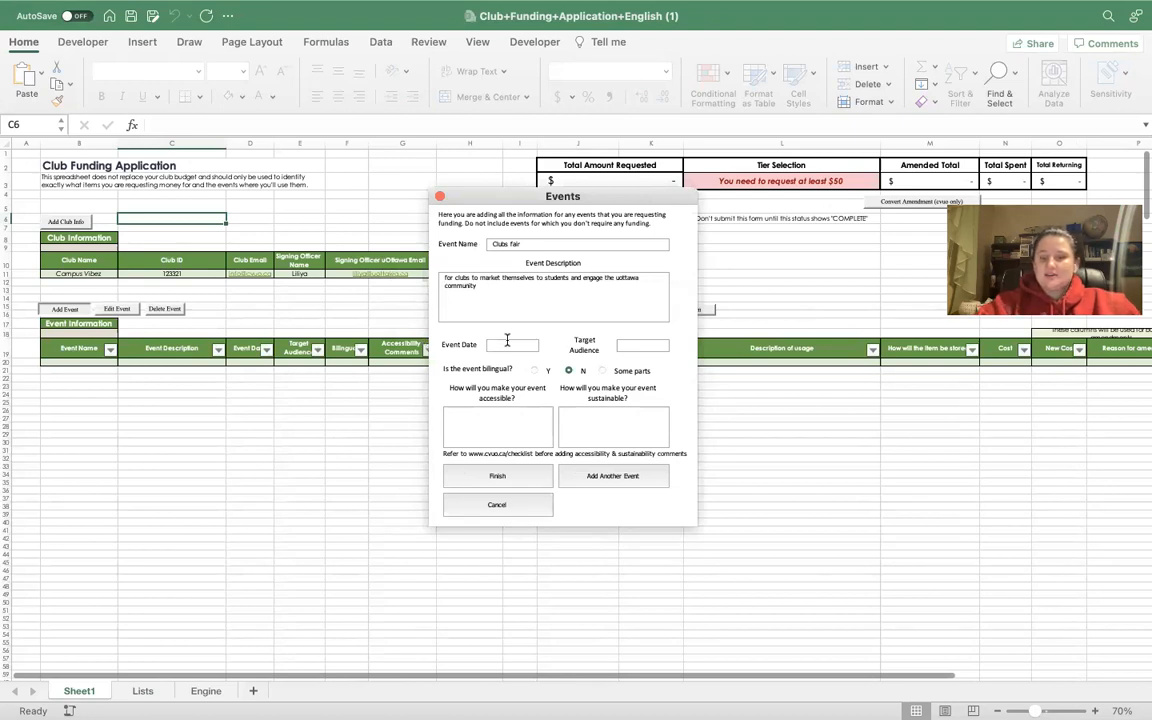
{"action": "type", "text": "begin"}
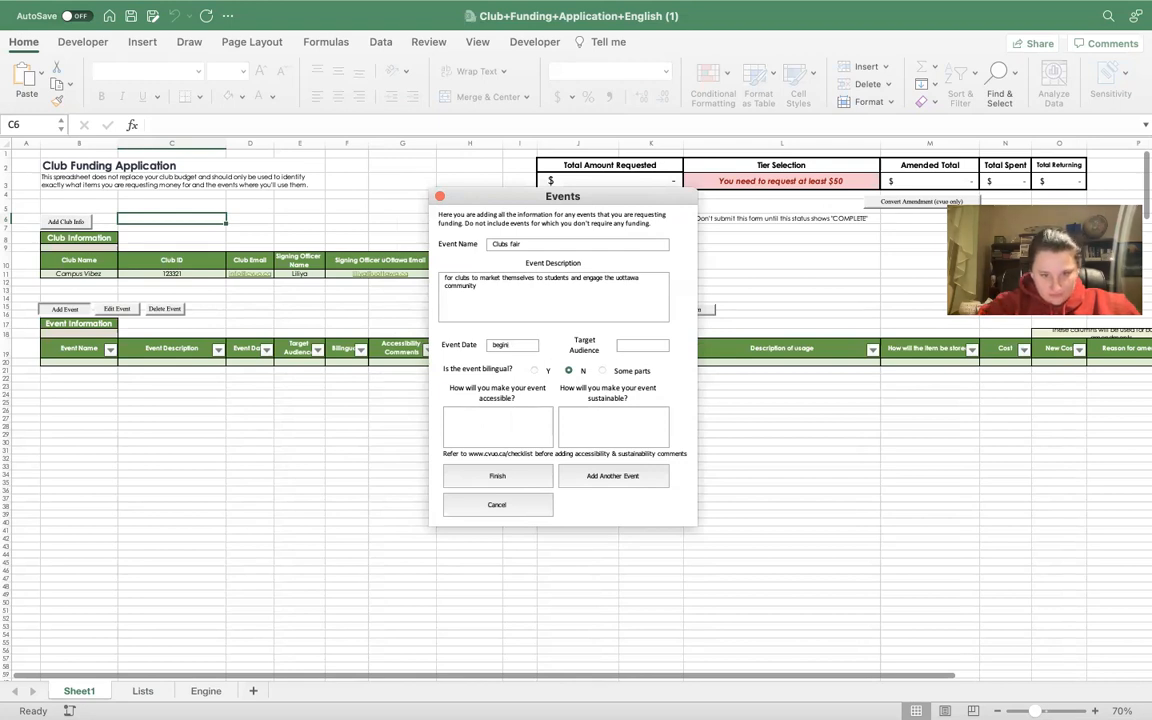
{"action": "type", "text": "ning"}
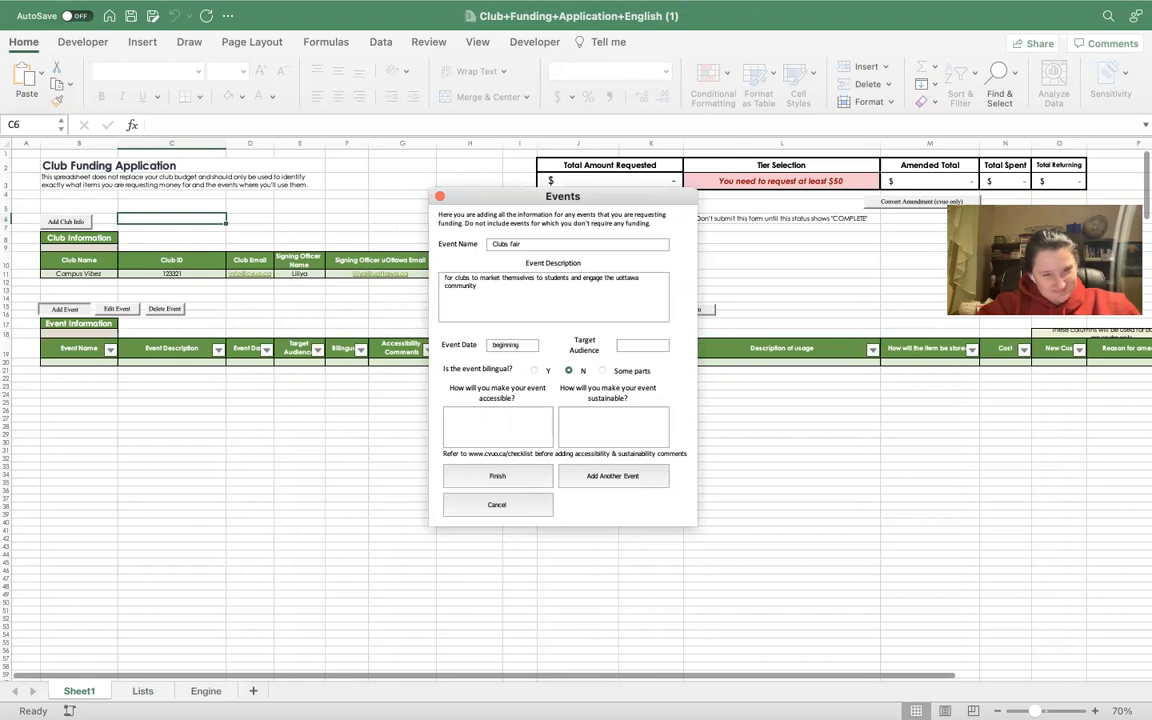
{"action": "type", "text": " of september"}
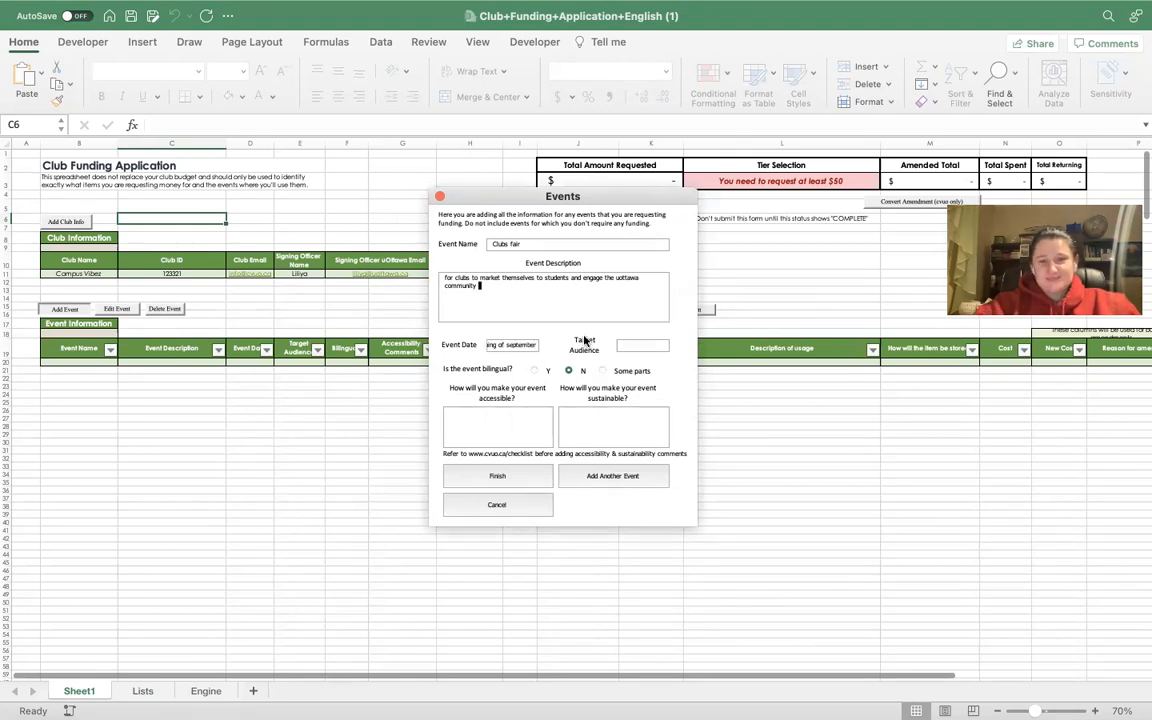
{"action": "key", "text": "Tab"}
{"action": "type", "text": "all students"}
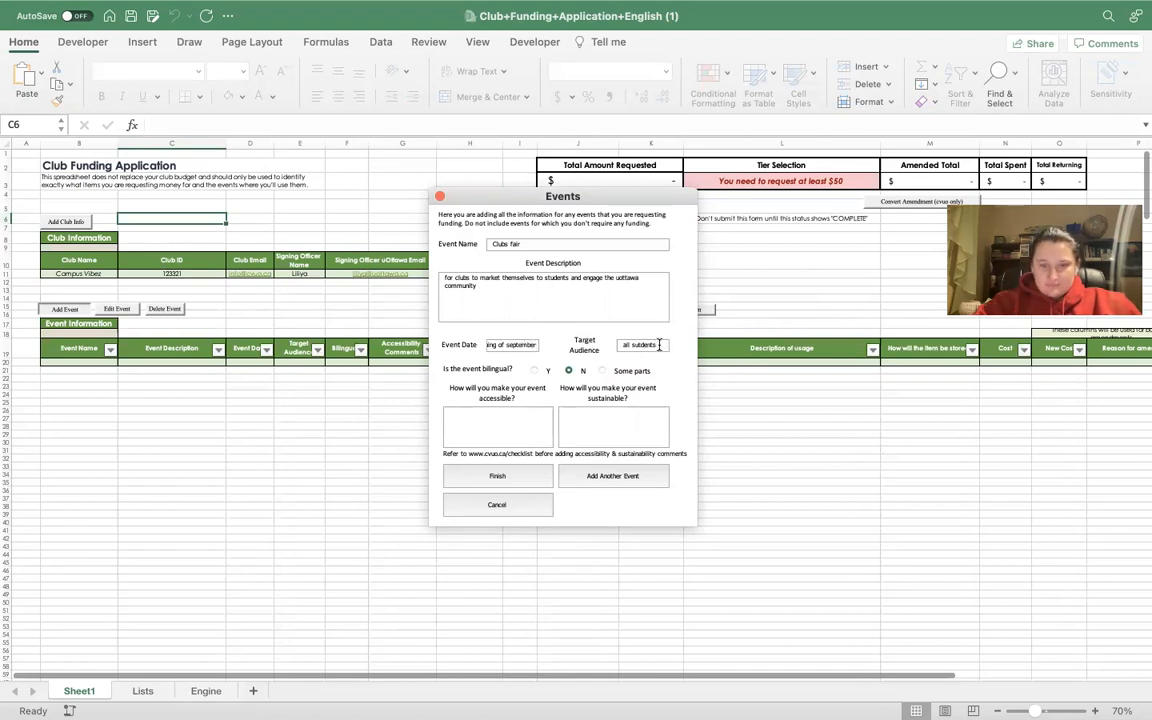
{"action": "type", "text": "stud"}
{"action": "key", "text": "BackSpace"}
{"action": "key", "text": "BackSpace"}
{"action": "key", "text": "BackSpace"}
{"action": "key", "text": "BackSpace"}
{"action": "type", "text": "tud"}
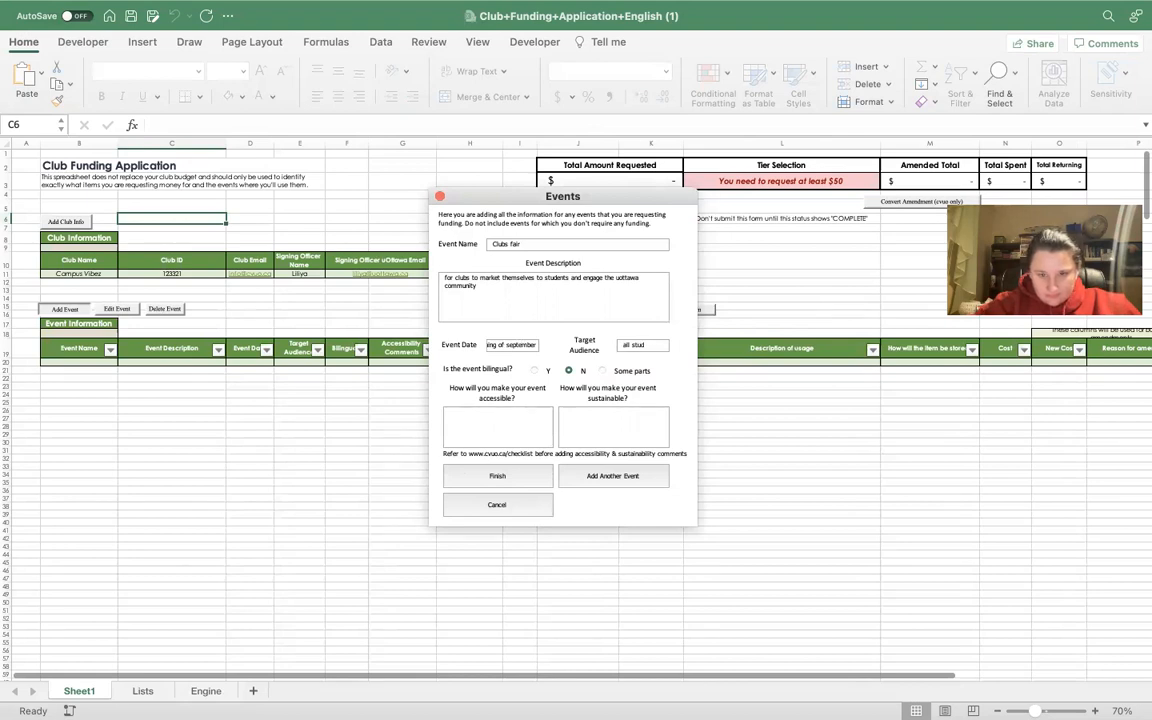
{"action": "type", "text": "ents"}
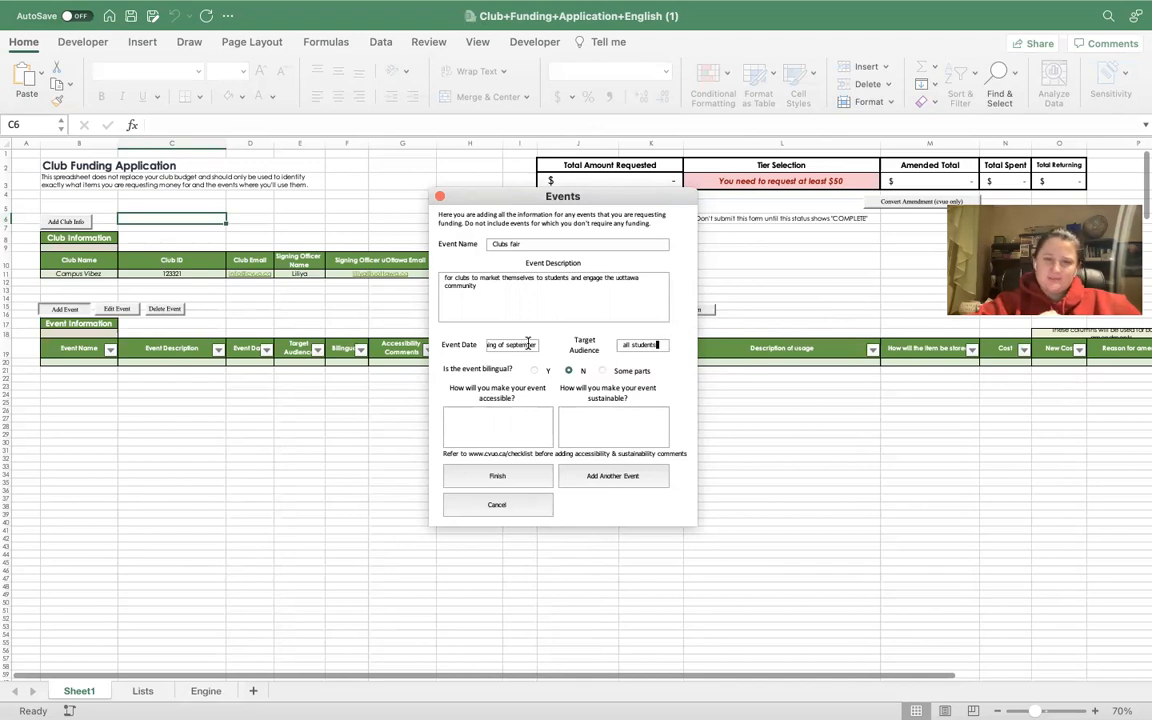
{"action": "key", "text": "Tab"}
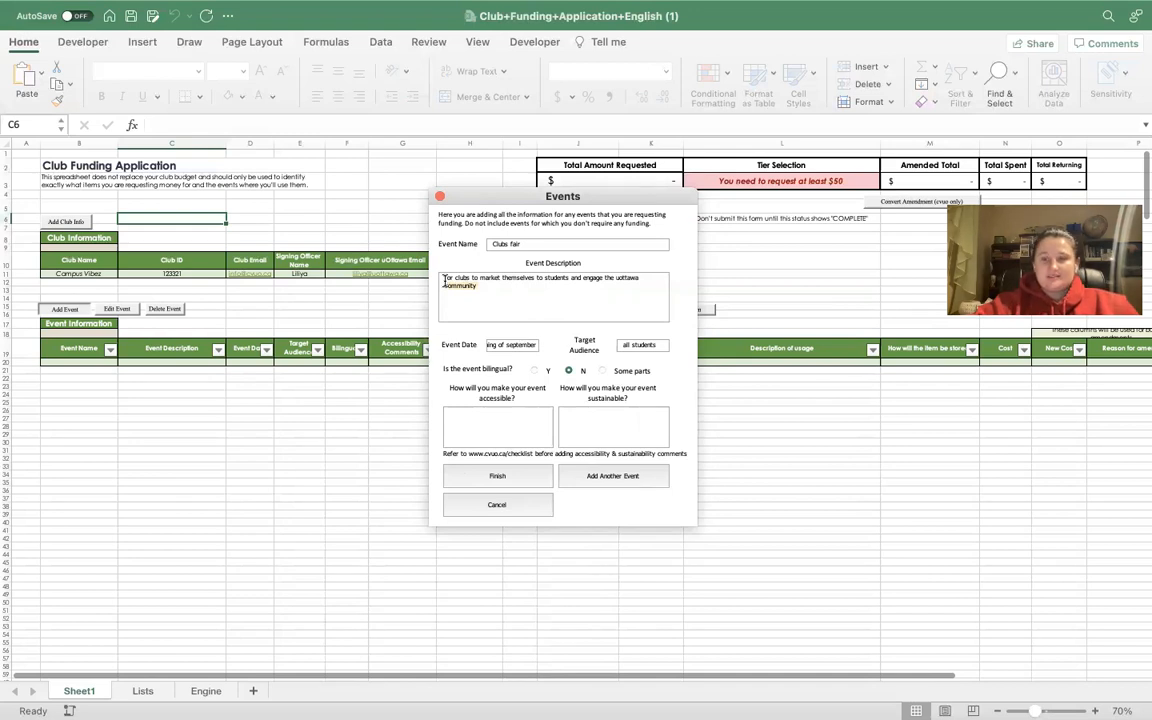
Answer Y to 'Is the event bilingual?' for the Clubs fair event.
{"action": "left_click", "coordinate": [528, 414]}
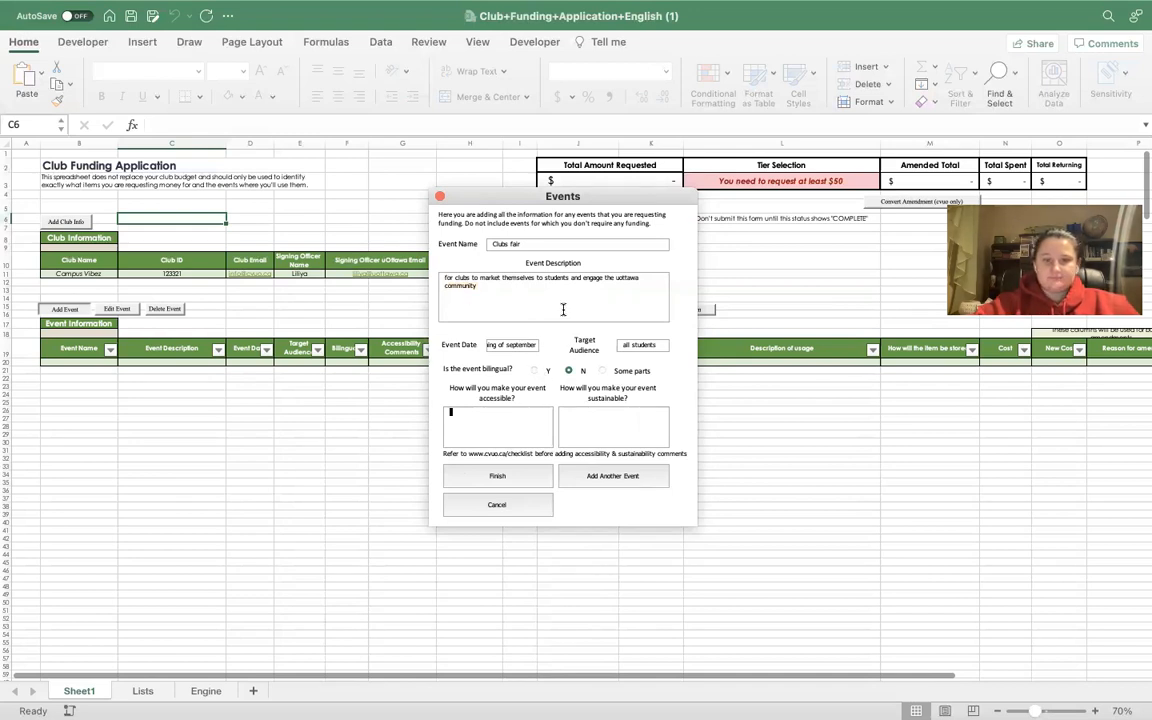
{"action": "left_click", "coordinate": [533, 371]}
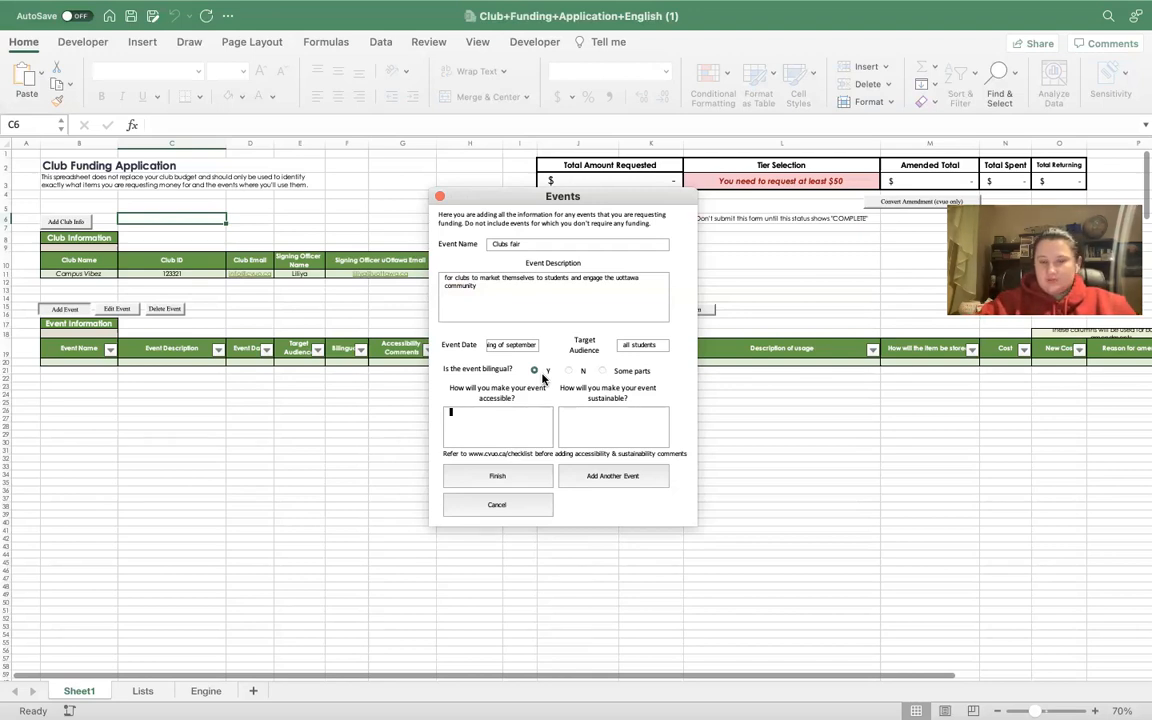
{"action": "key", "text": "Tab"}
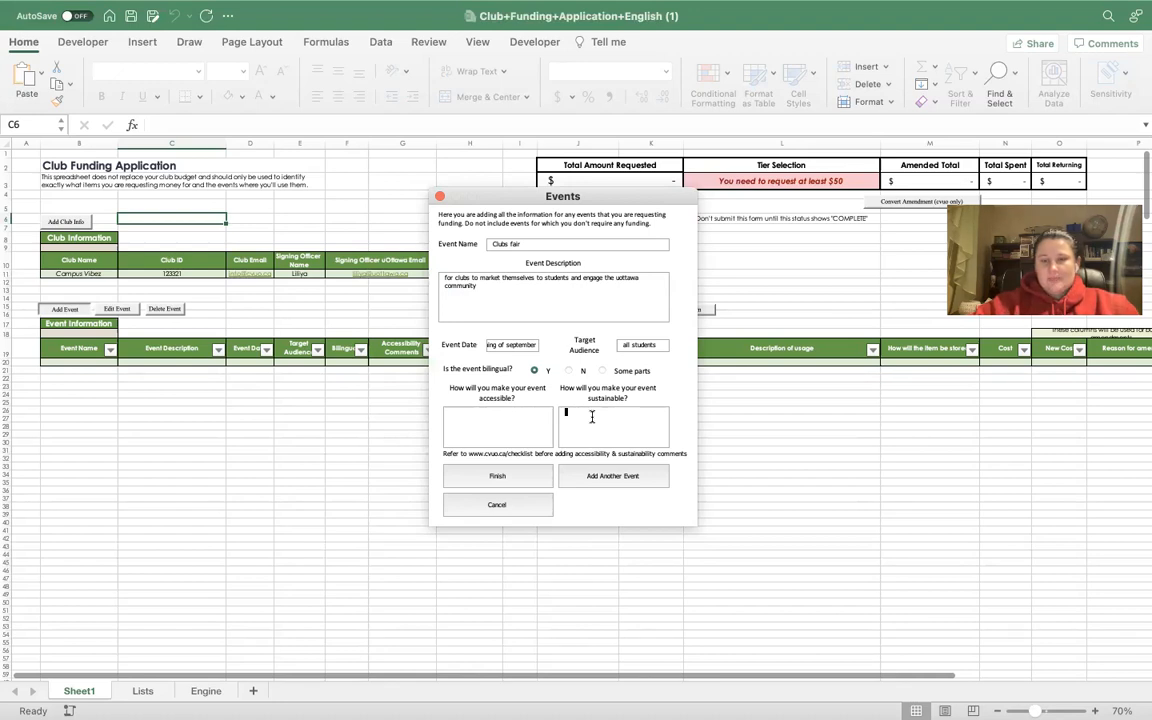
Answer the Clubs fair accessibility question (ASL interpreters, wheelchair-accessible space) and the sustainability question (QR codes, no printed posters).
{"action": "left_click", "coordinate": [499, 426]}
{"action": "type", "text": "we will h"}
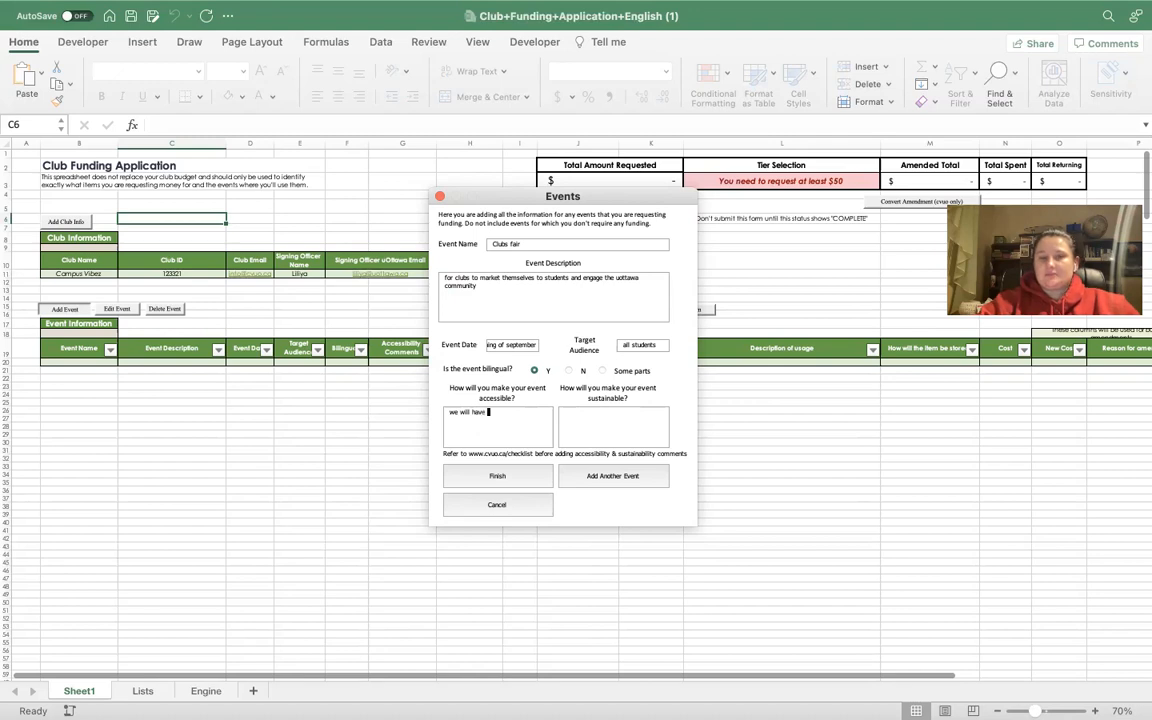
{"action": "type", "text": "ave asl interpreters"}
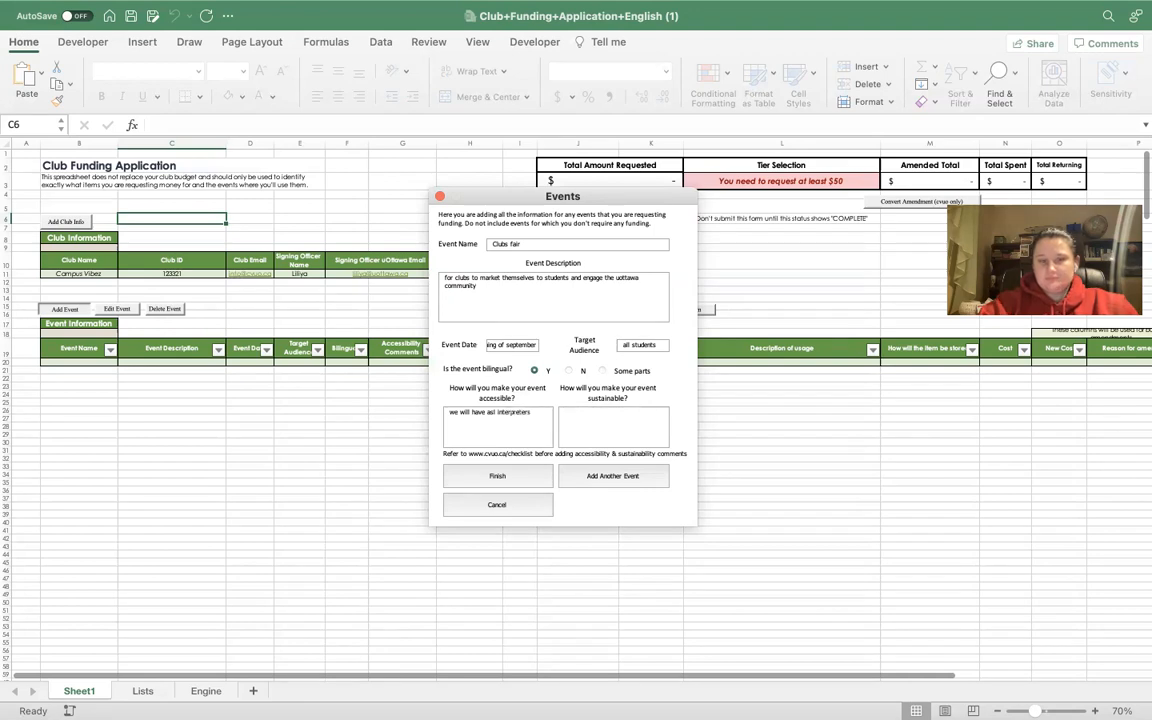
{"action": "type", "text": " and a w"}
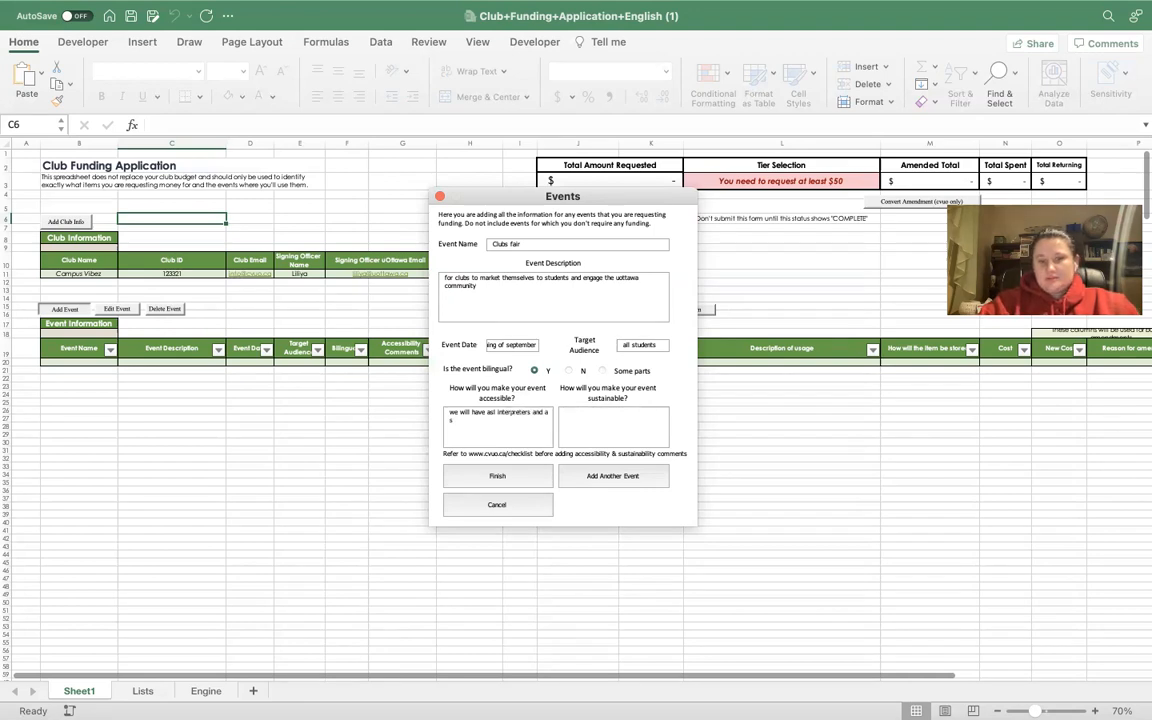
{"action": "type", "text": "heelchair a"}
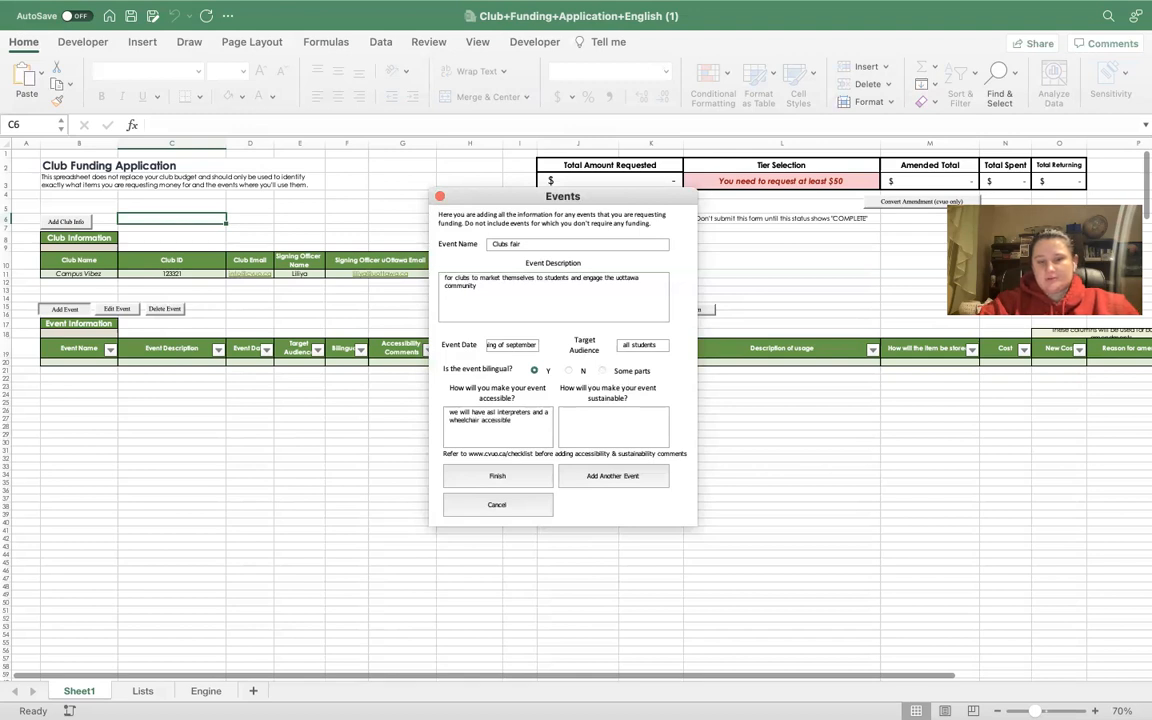
{"action": "type", "text": "ccessible space"}
{"action": "left_click", "coordinate": [625, 432]}
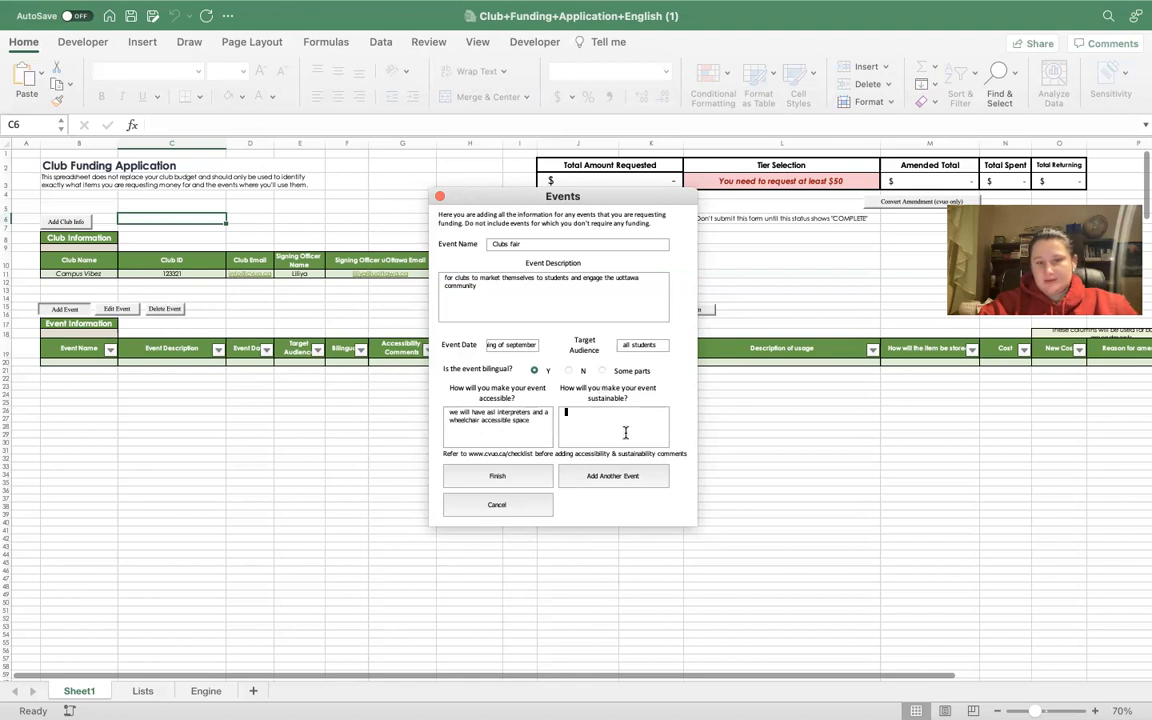
{"action": "type", "text": "we"}
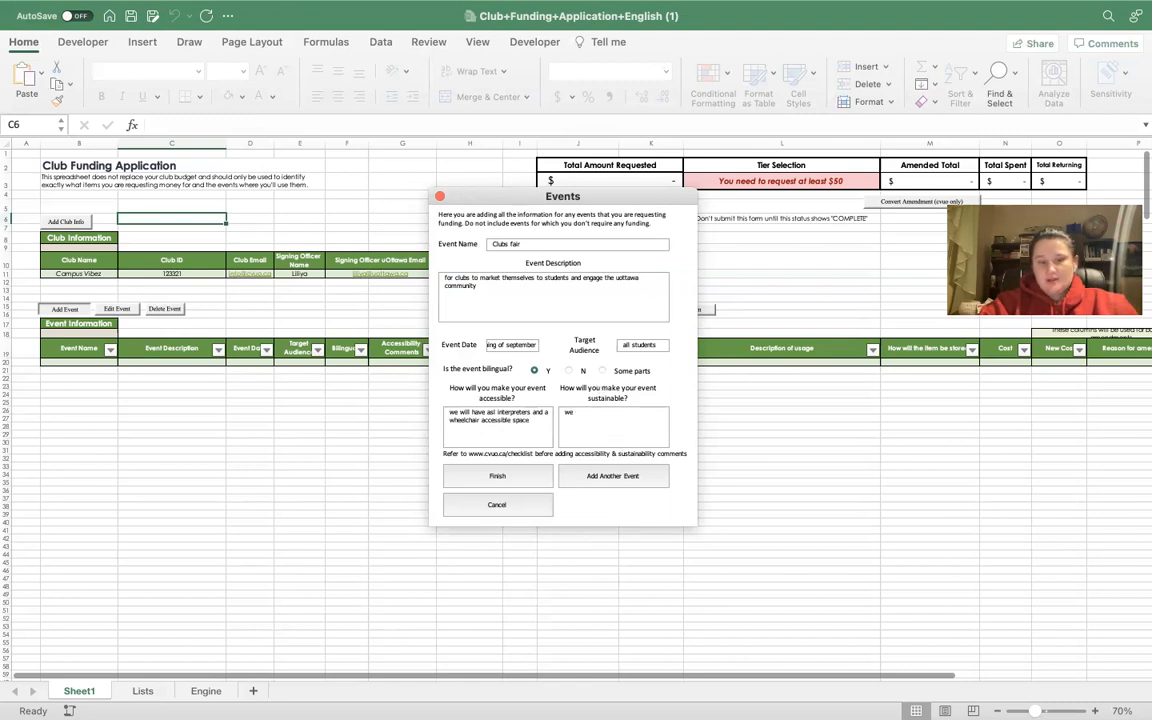
{"action": "type", "text": " will not be printing any posters but rather using qr codes"}
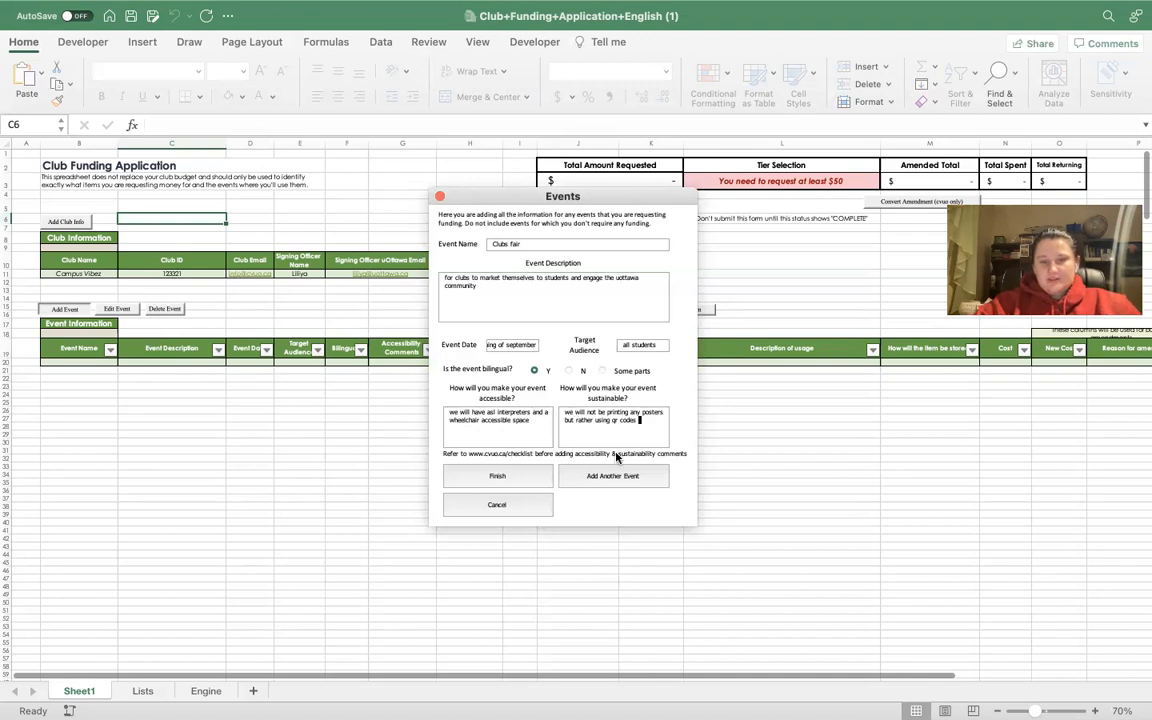
{"action": "left_click_drag", "start_coordinate": [605, 200], "coordinate": [558, 186]}
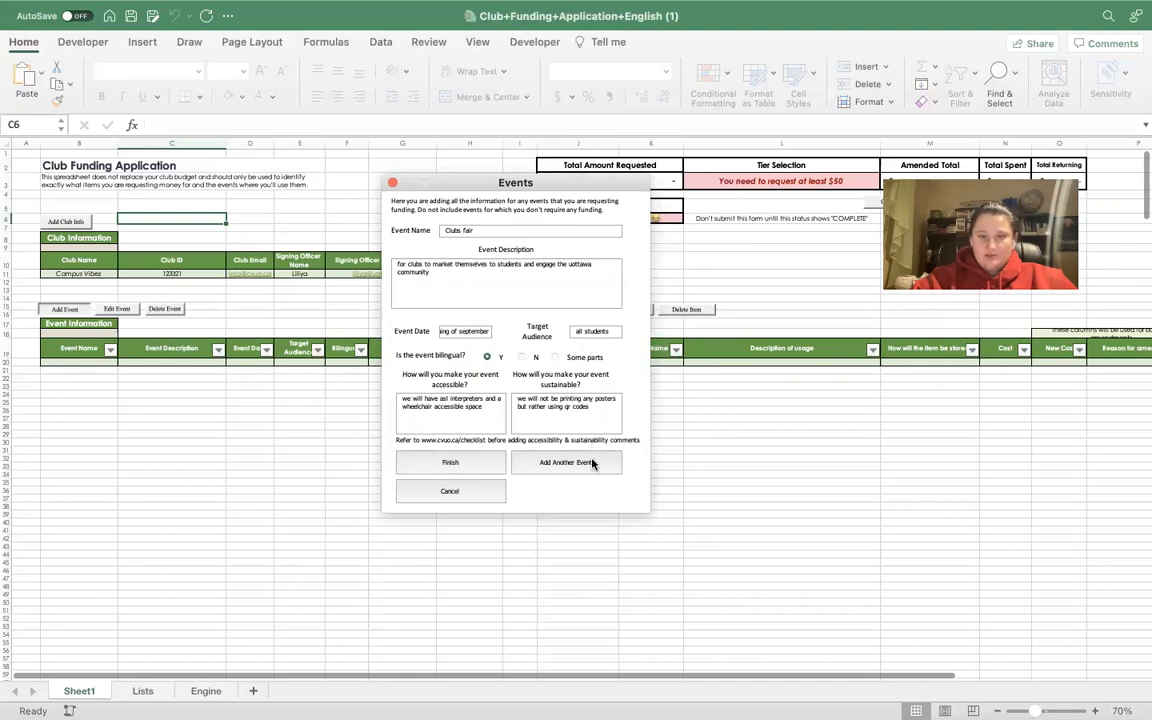
{"action": "key", "text": "ctrl+Right"}
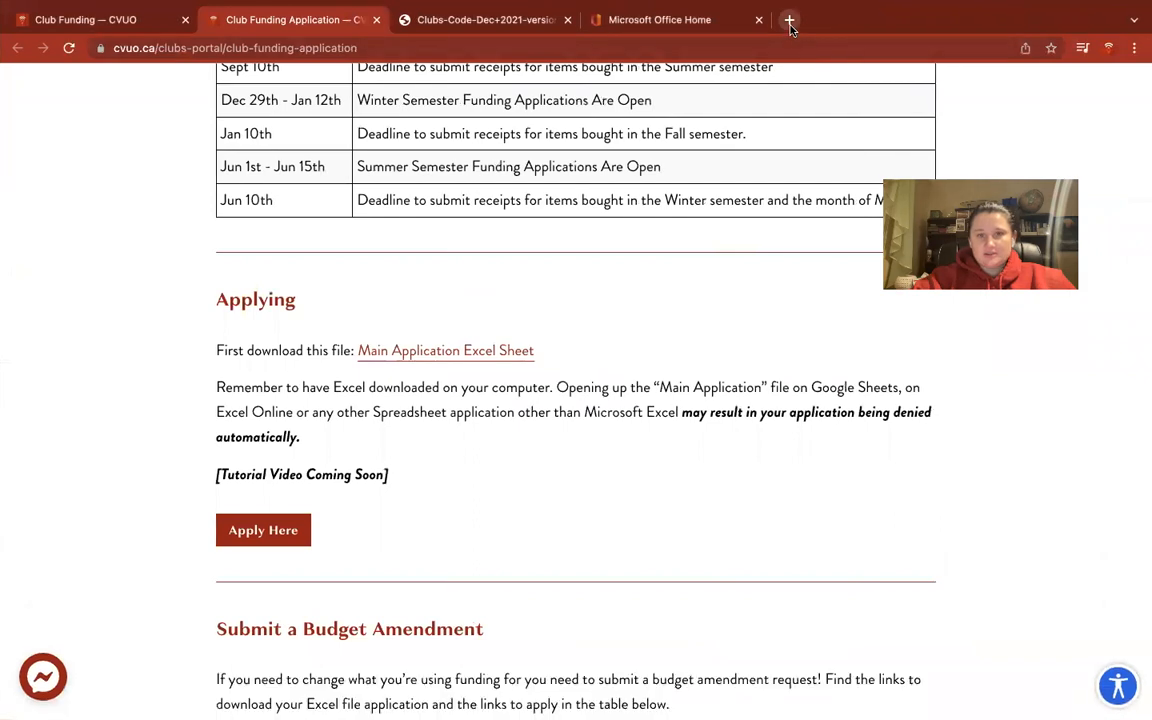
Open the English CVUO Clubs Portal and read through the accessibility, sustainability and bilingualism checklist.
{"action": "left_click", "coordinate": [789, 21]}
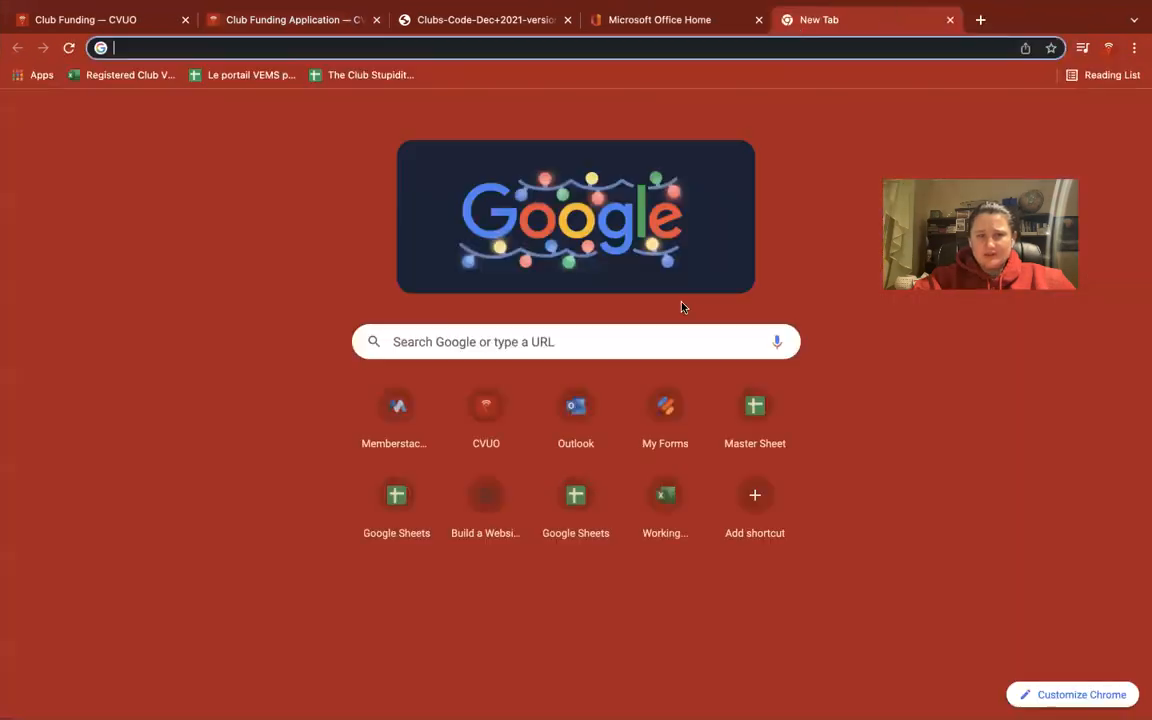
{"action": "left_click", "coordinate": [469, 451]}
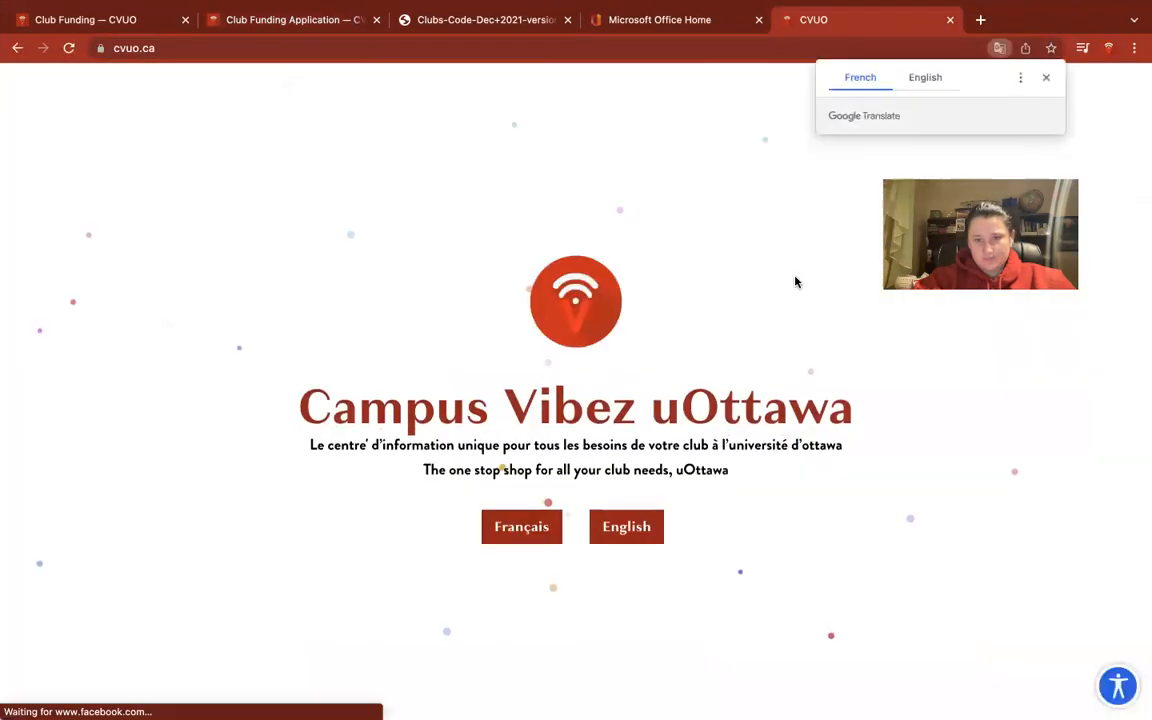
{"action": "left_click", "coordinate": [622, 530]}
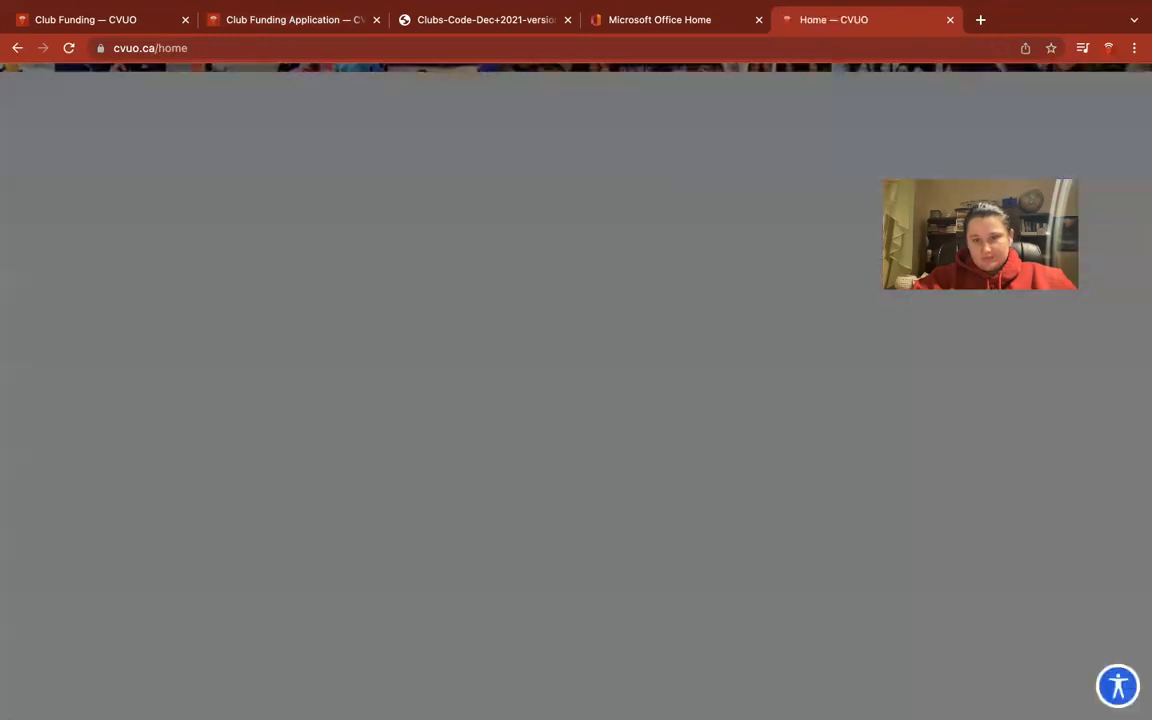
{"action": "left_click", "coordinate": [1008, 103]}
{"action": "scroll", "coordinate": [813, 527], "scroll_direction": "down", "scroll_amount": 6}
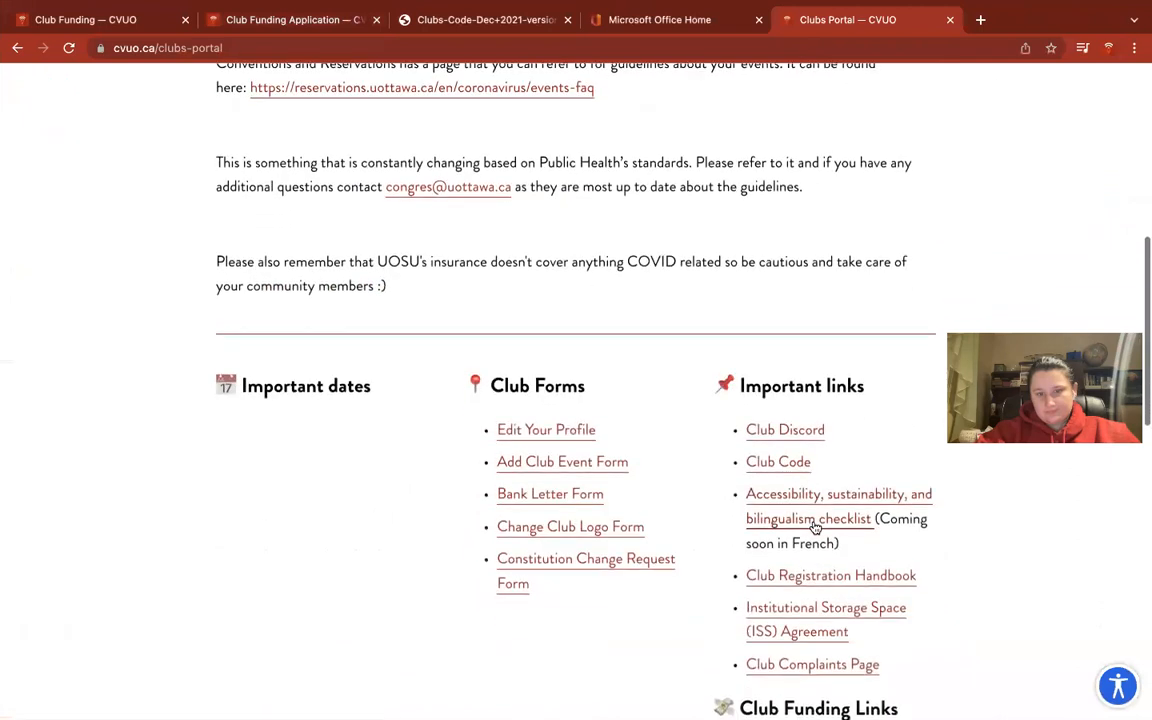
{"action": "scroll", "coordinate": [815, 527], "scroll_direction": "down", "scroll_amount": 1}
{"action": "left_click", "coordinate": [762, 410]}
{"action": "scroll", "coordinate": [756, 527], "scroll_direction": "down", "scroll_amount": 2}
{"action": "scroll", "coordinate": [756, 527], "scroll_direction": "up", "scroll_amount": 2}
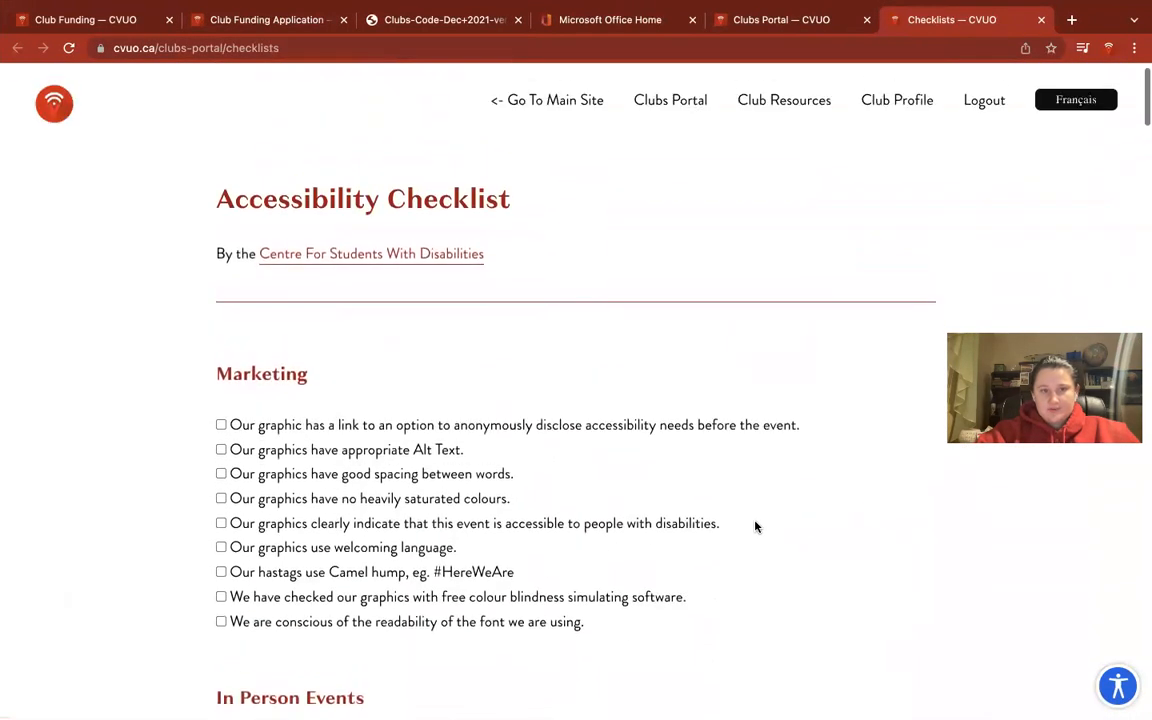
{"action": "scroll", "coordinate": [717, 405], "scroll_direction": "down", "scroll_amount": 2}
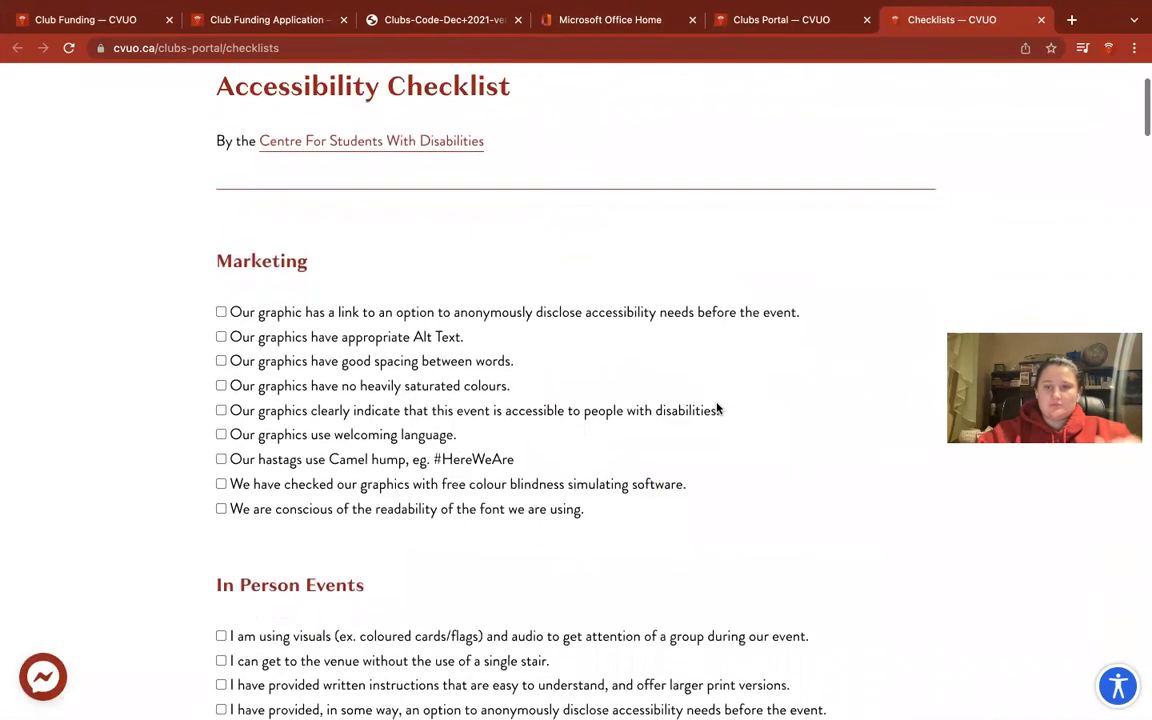
{"action": "scroll", "coordinate": [717, 408], "scroll_direction": "down", "scroll_amount": 1}
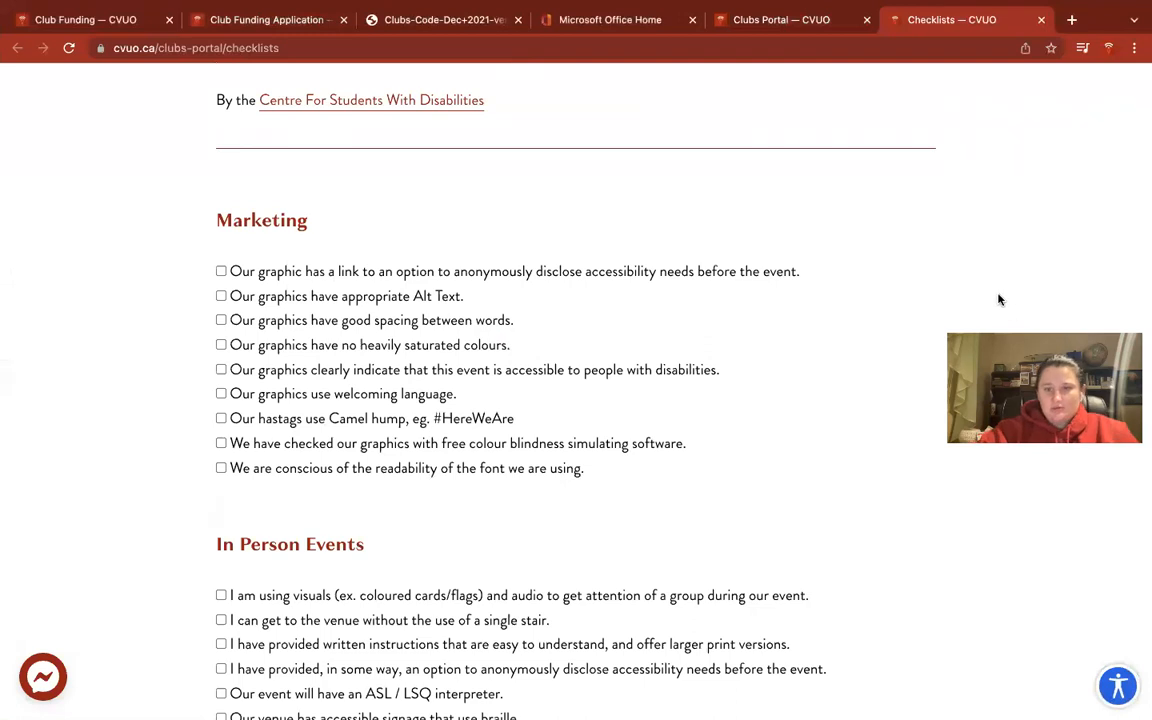
{"action": "scroll", "coordinate": [638, 470], "scroll_direction": "down", "scroll_amount": 1}
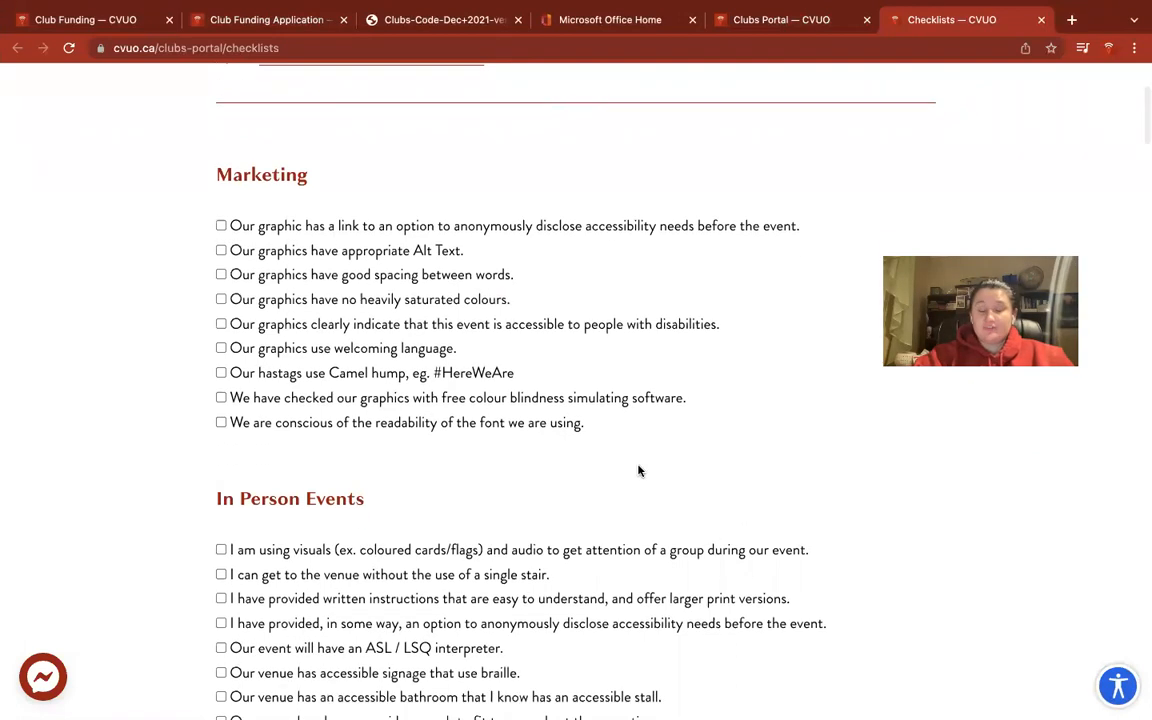
{"action": "scroll", "coordinate": [638, 470], "scroll_direction": "down", "scroll_amount": 2}
{"action": "scroll", "coordinate": [638, 470], "scroll_direction": "up", "scroll_amount": 4}
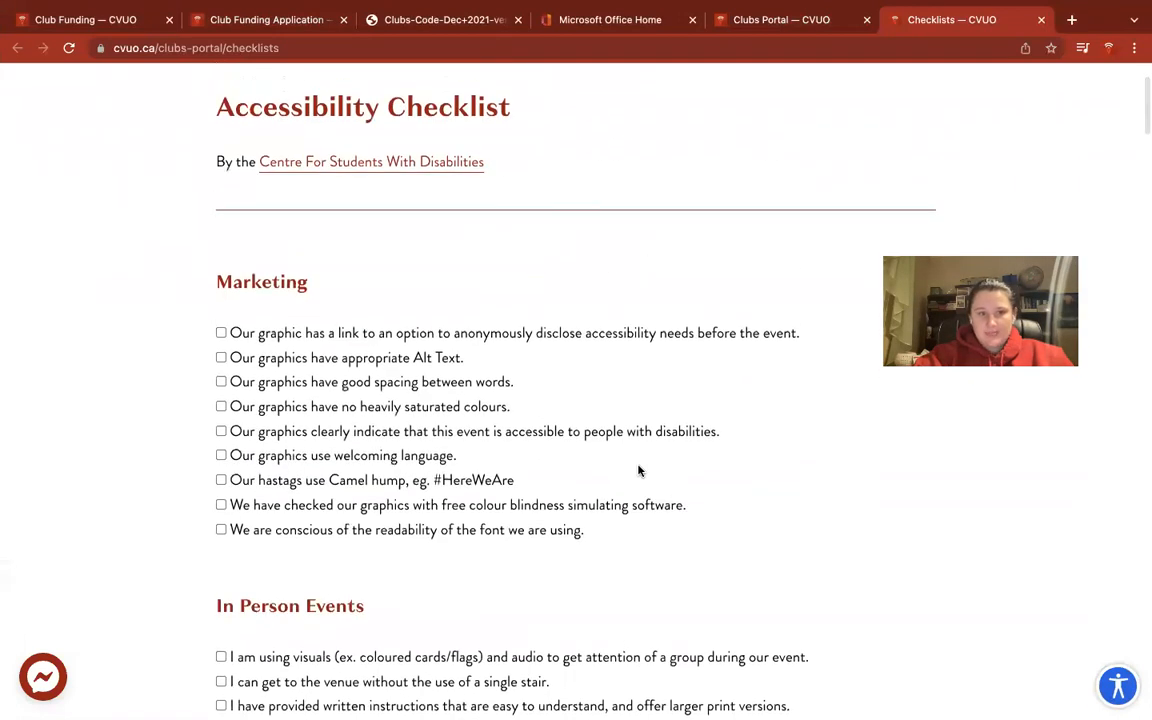
{"action": "scroll", "coordinate": [638, 470], "scroll_direction": "down", "scroll_amount": 15}
{"action": "scroll", "coordinate": [639, 471], "scroll_direction": "down", "scroll_amount": 10}
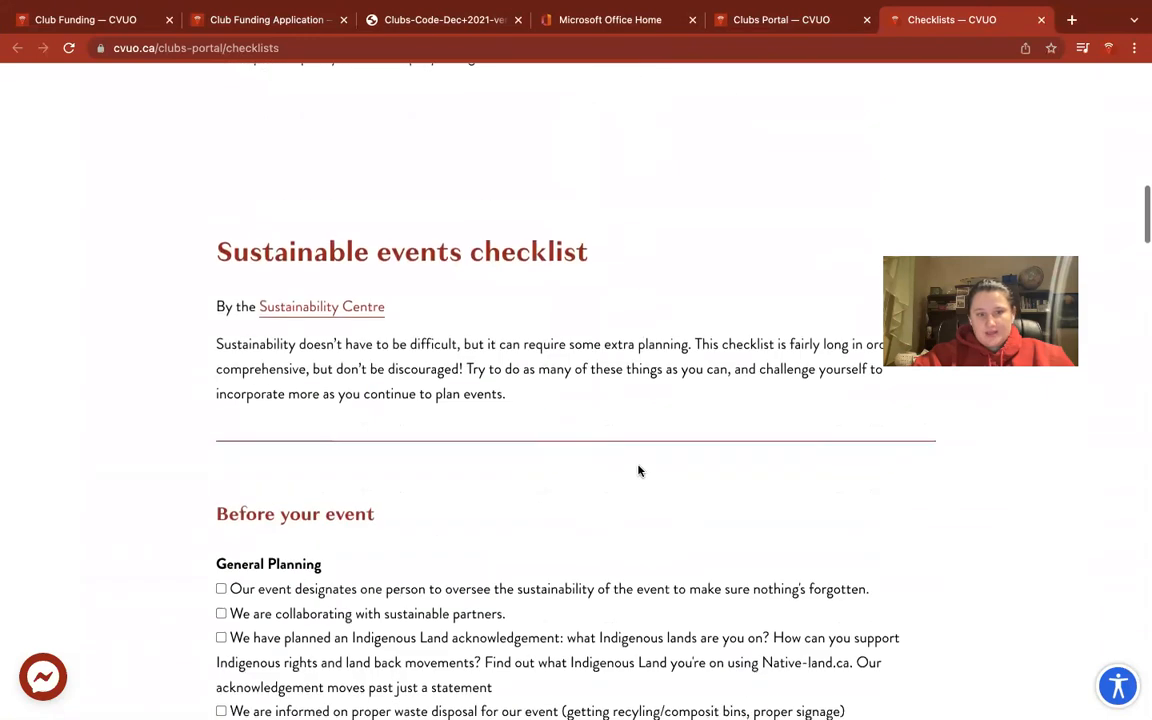
{"action": "scroll", "coordinate": [552, 392], "scroll_direction": "down", "scroll_amount": 5}
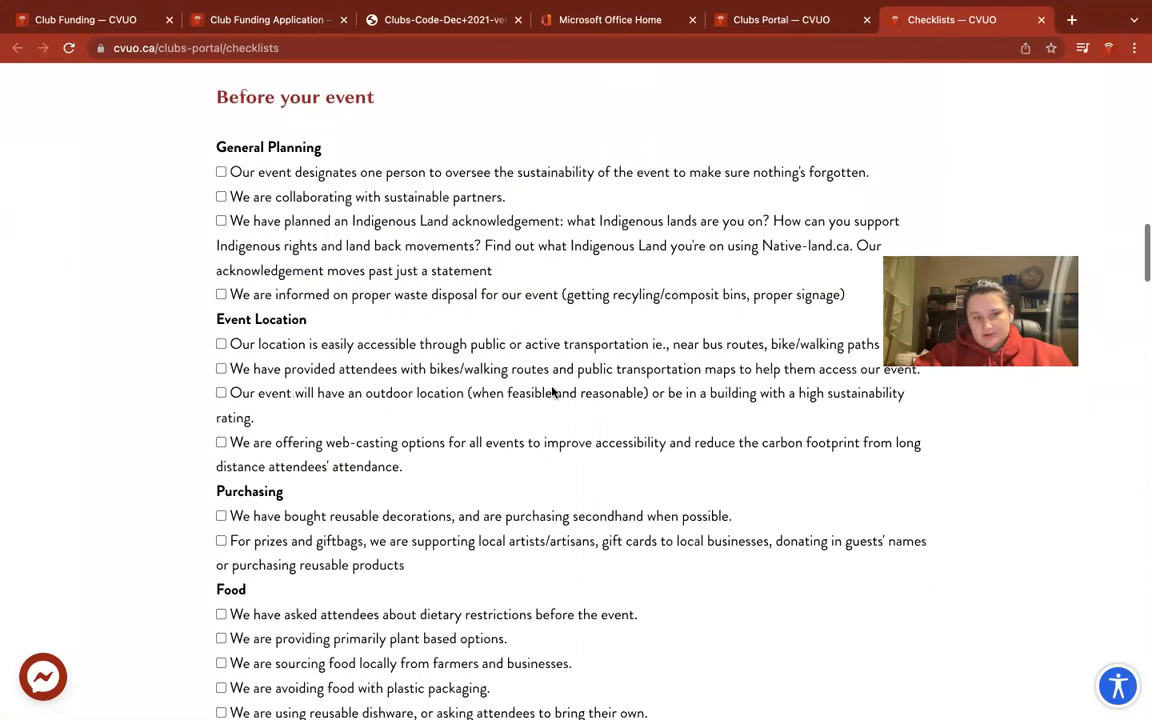
{"action": "scroll", "coordinate": [556, 579], "scroll_direction": "down", "scroll_amount": 15}
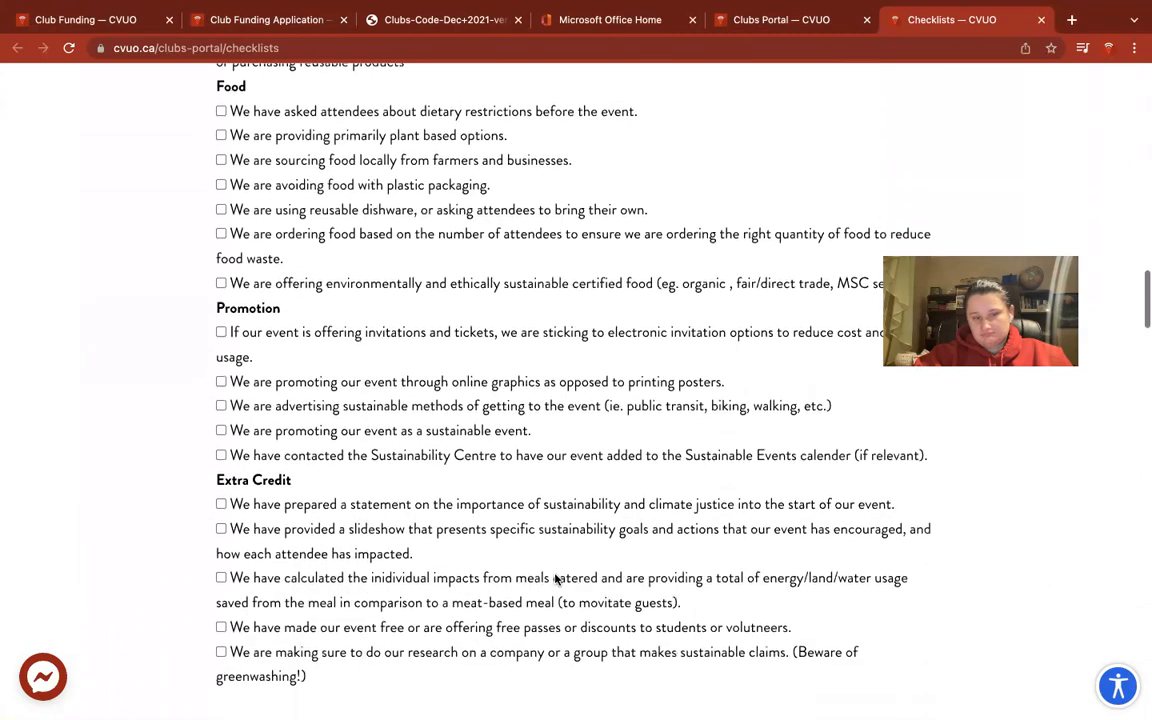
{"action": "scroll", "coordinate": [556, 579], "scroll_direction": "down", "scroll_amount": 10}
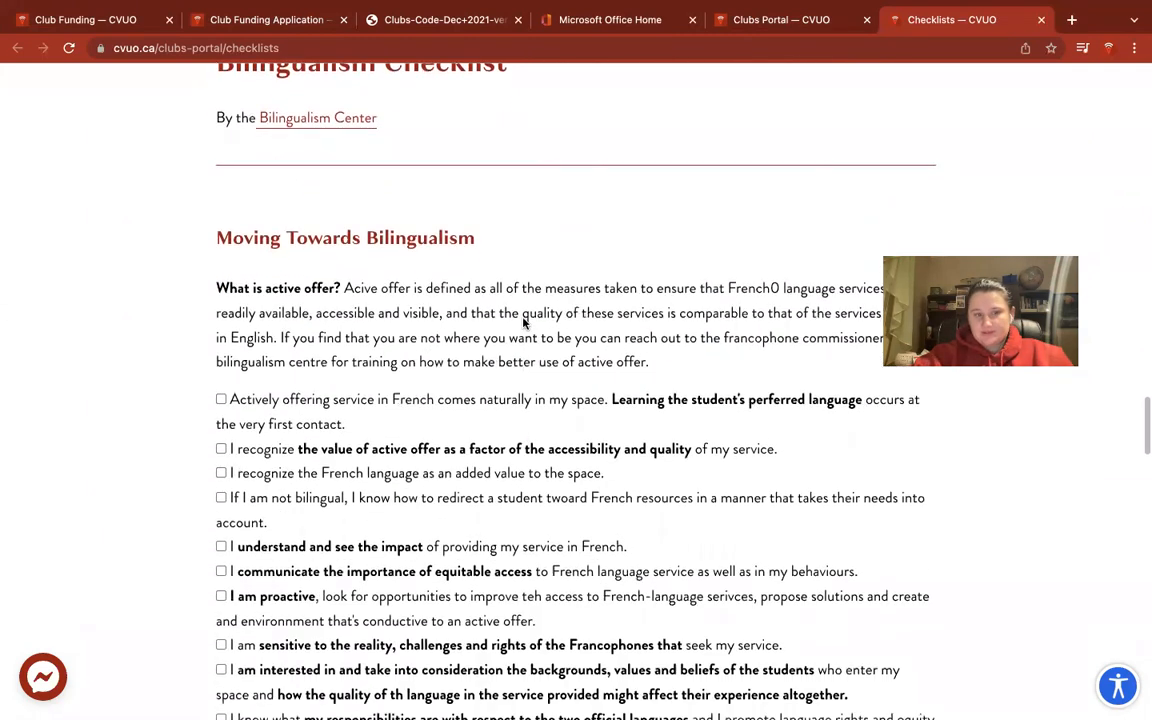
{"action": "scroll", "coordinate": [515, 324], "scroll_direction": "down", "scroll_amount": 1}
{"action": "scroll", "coordinate": [540, 500], "scroll_direction": "down", "scroll_amount": 7}
{"action": "scroll", "coordinate": [552, 605], "scroll_direction": "down", "scroll_amount": 20}
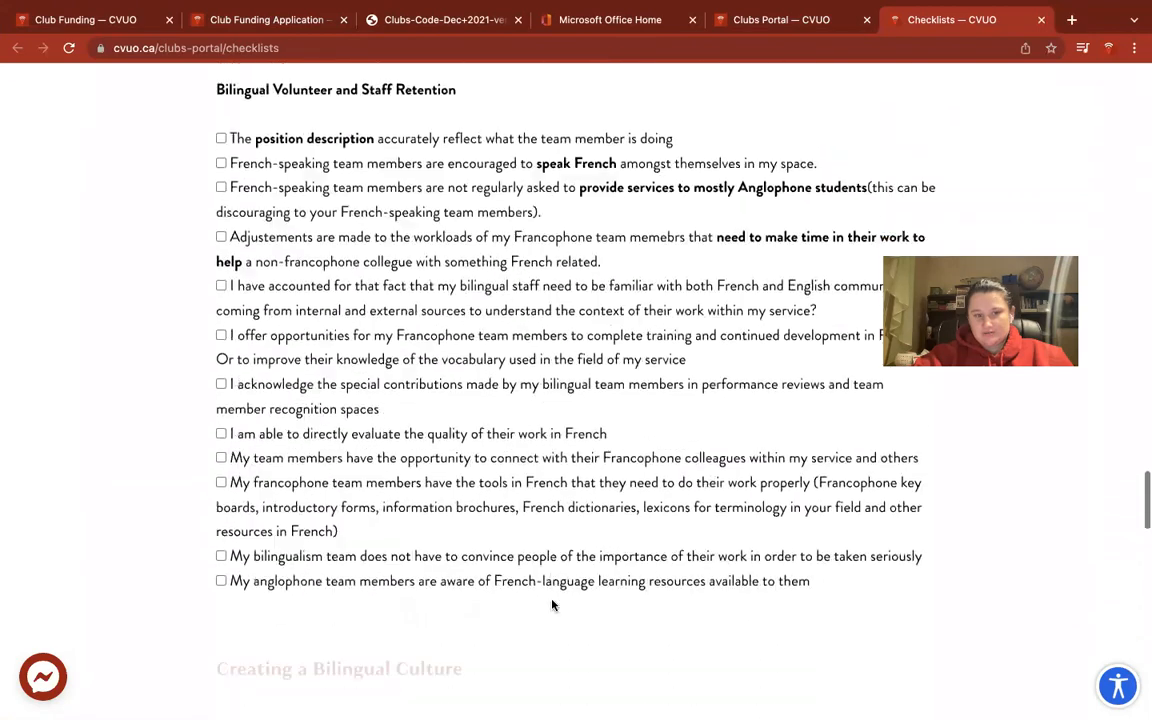
Back in Excel, add the Clubs fair event to the event table and close the blank form.
{"action": "key", "text": "ctrl+Left"}
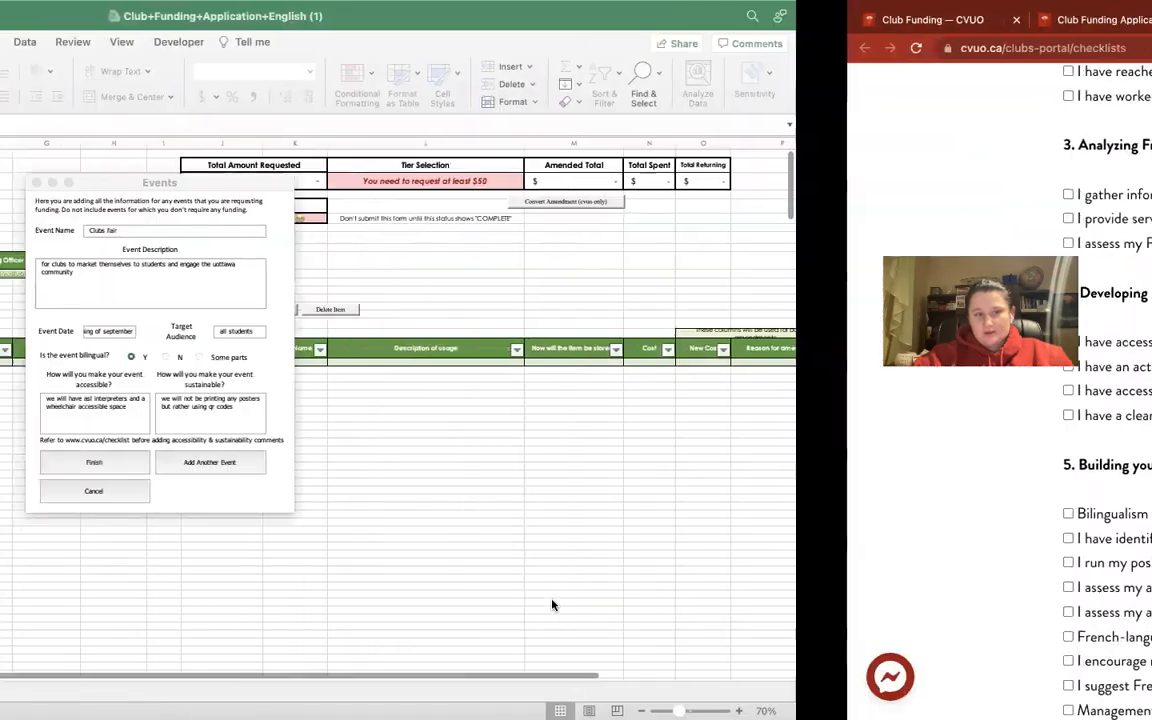
{"action": "left_click", "coordinate": [589, 471]}
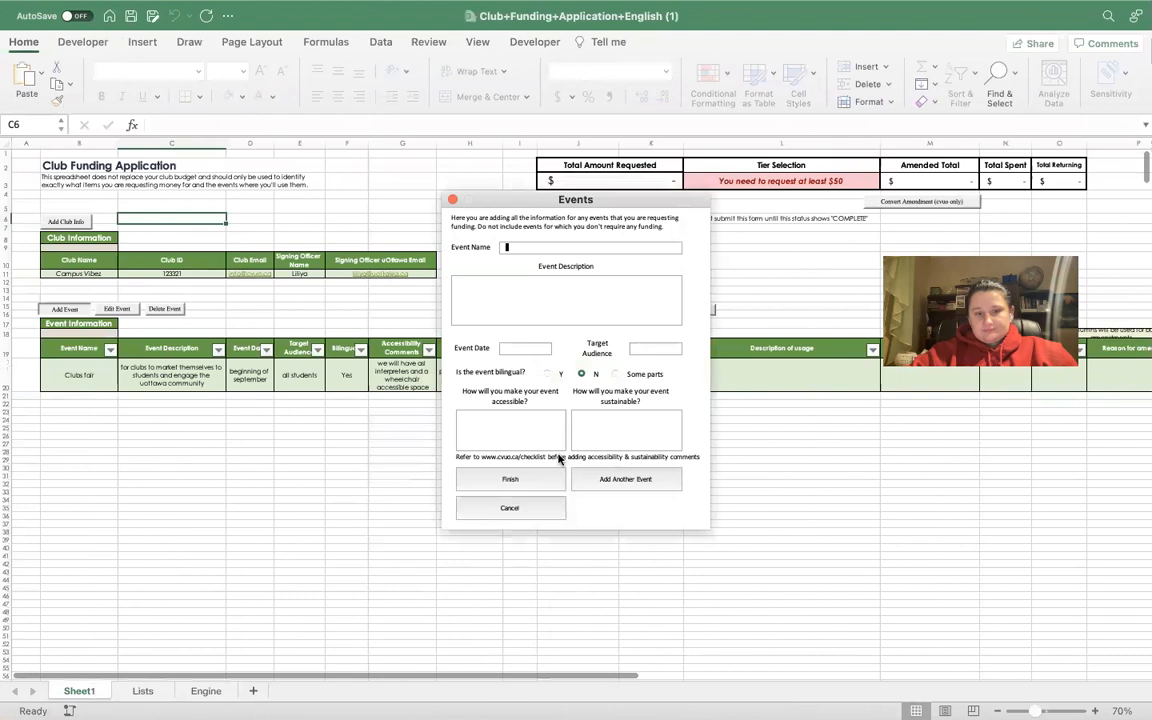
{"action": "left_click", "coordinate": [448, 198]}
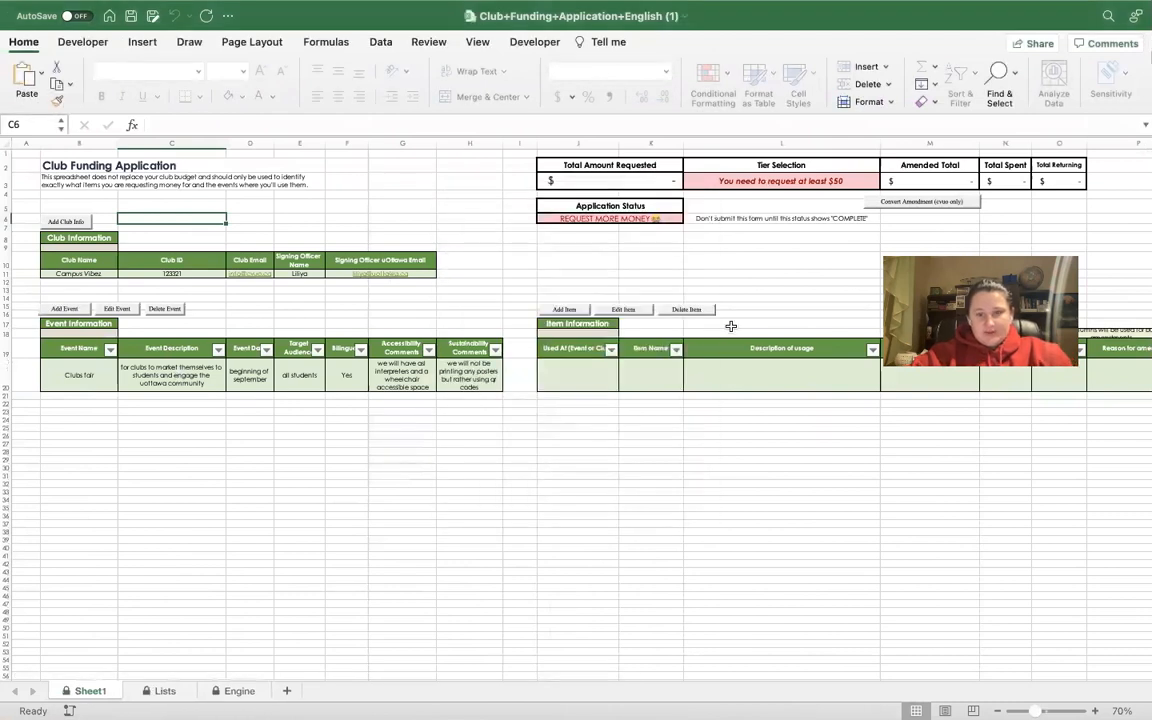
Add a website subscription item costing 100, marked for general club use, through the Items Form.
{"action": "left_click", "coordinate": [575, 311]}
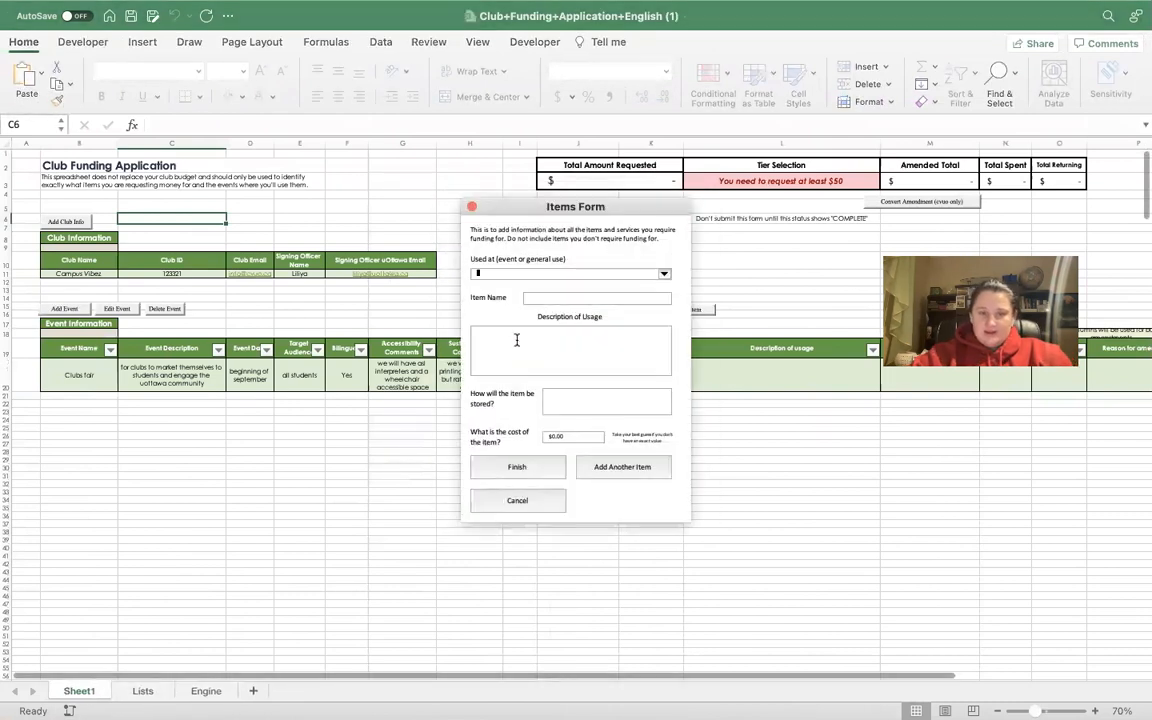
{"action": "left_click", "coordinate": [664, 274]}
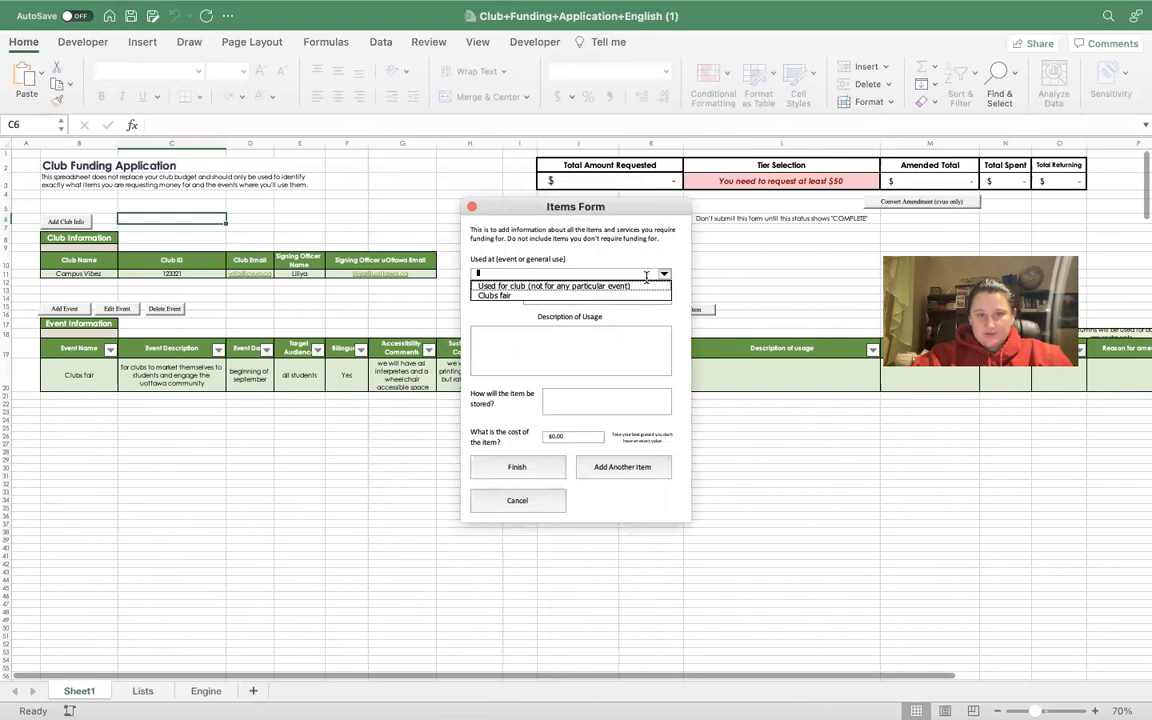
{"action": "left_click", "coordinate": [575, 286]}
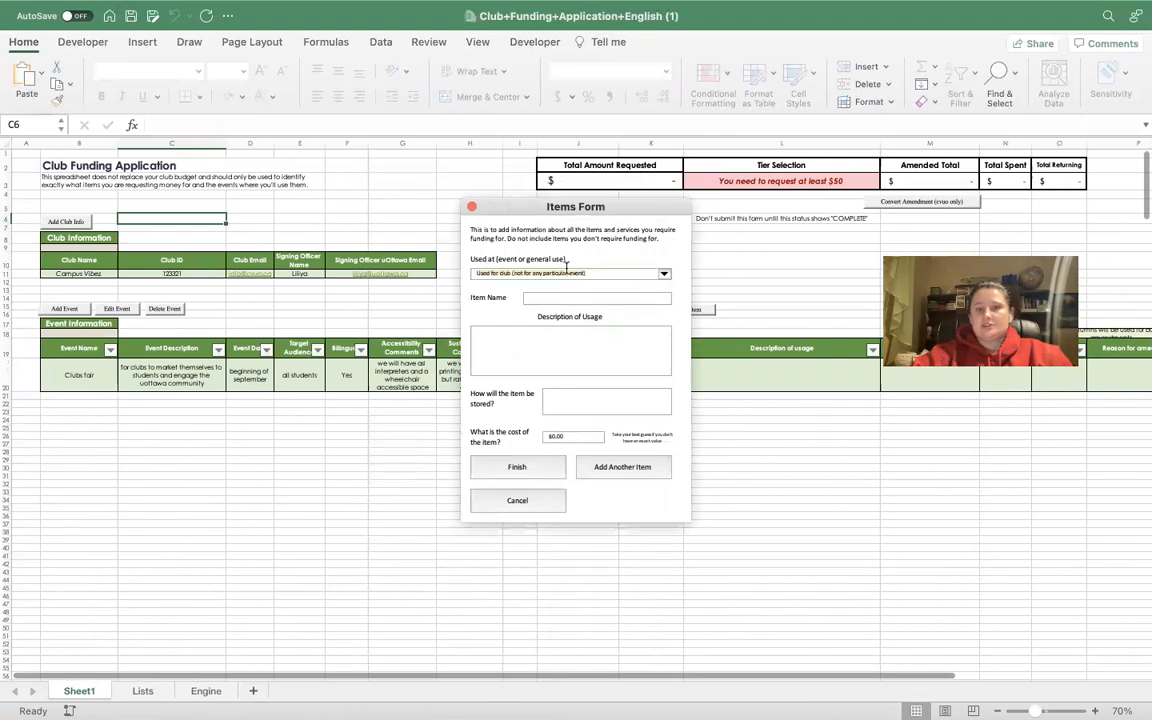
{"action": "left_click_drag", "start_coordinate": [524, 200], "coordinate": [488, 200]}
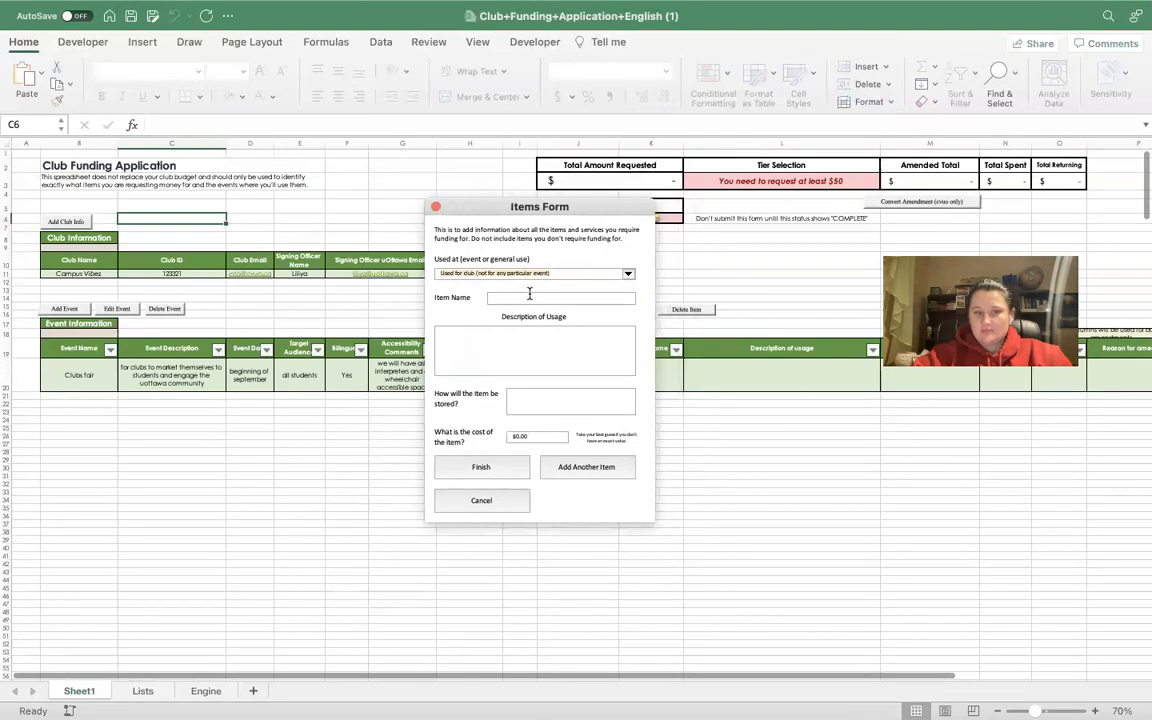
{"action": "type", "text": "website"}
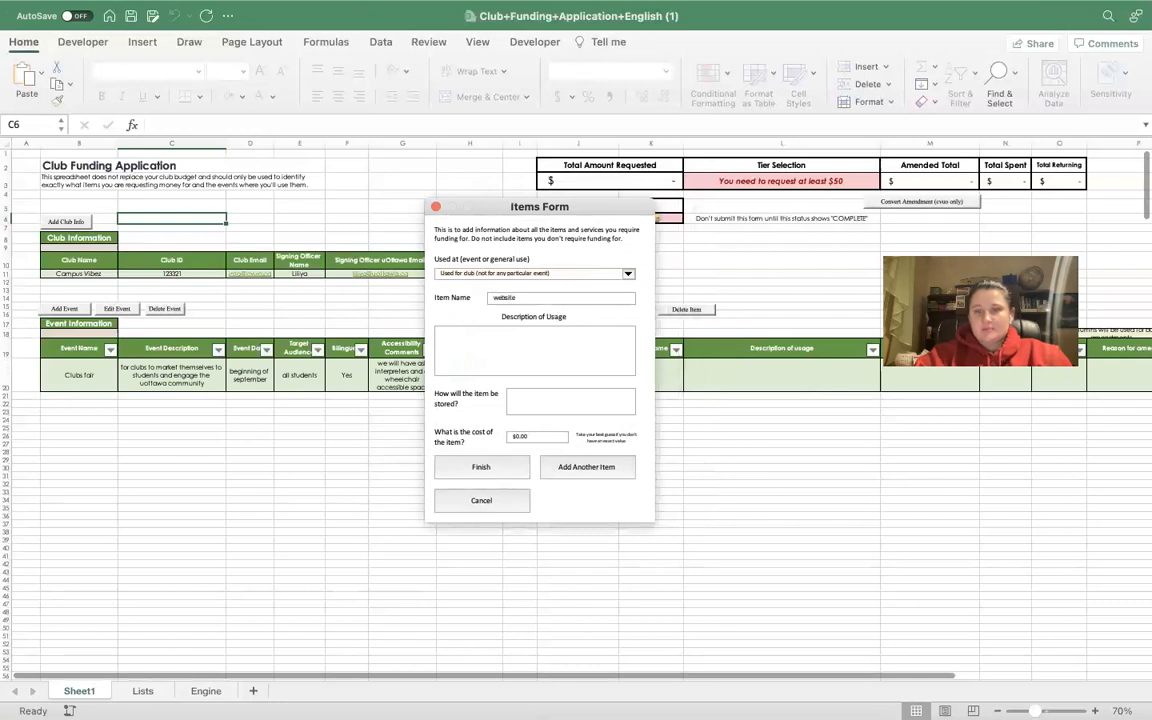
{"action": "type", "text": " subscription"}
{"action": "key", "text": "BackSpace"}
{"action": "type", "text": "on"}
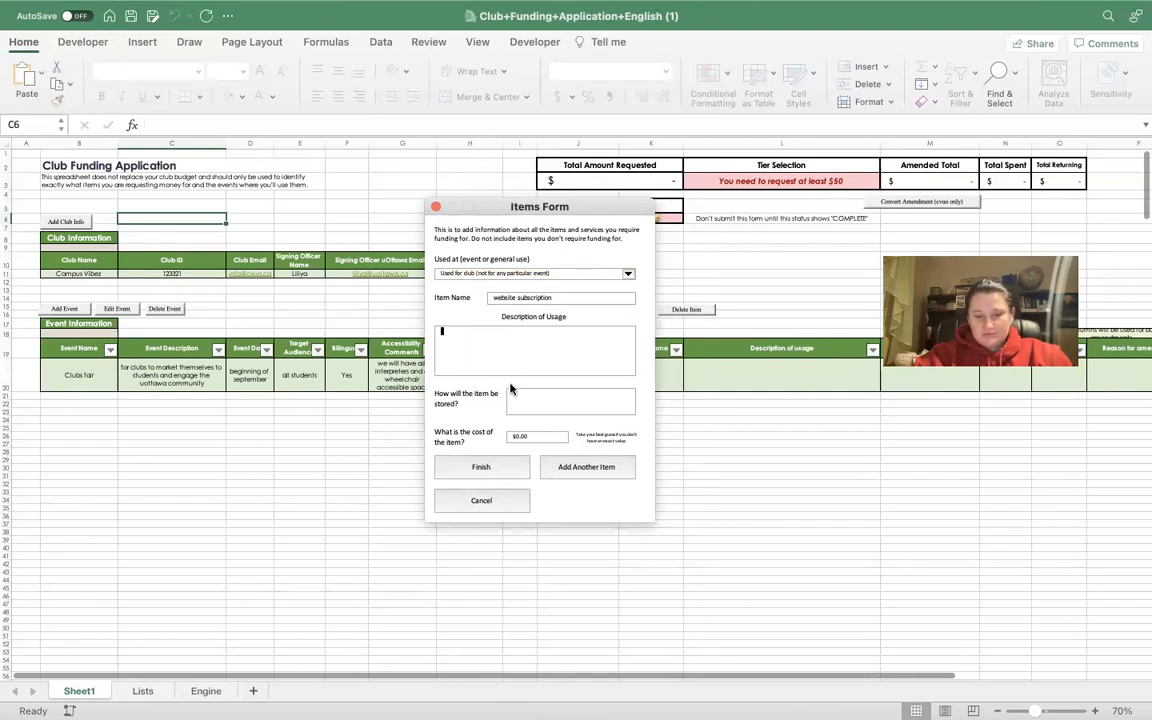
{"action": "type", "text": "to promote our club and events"}
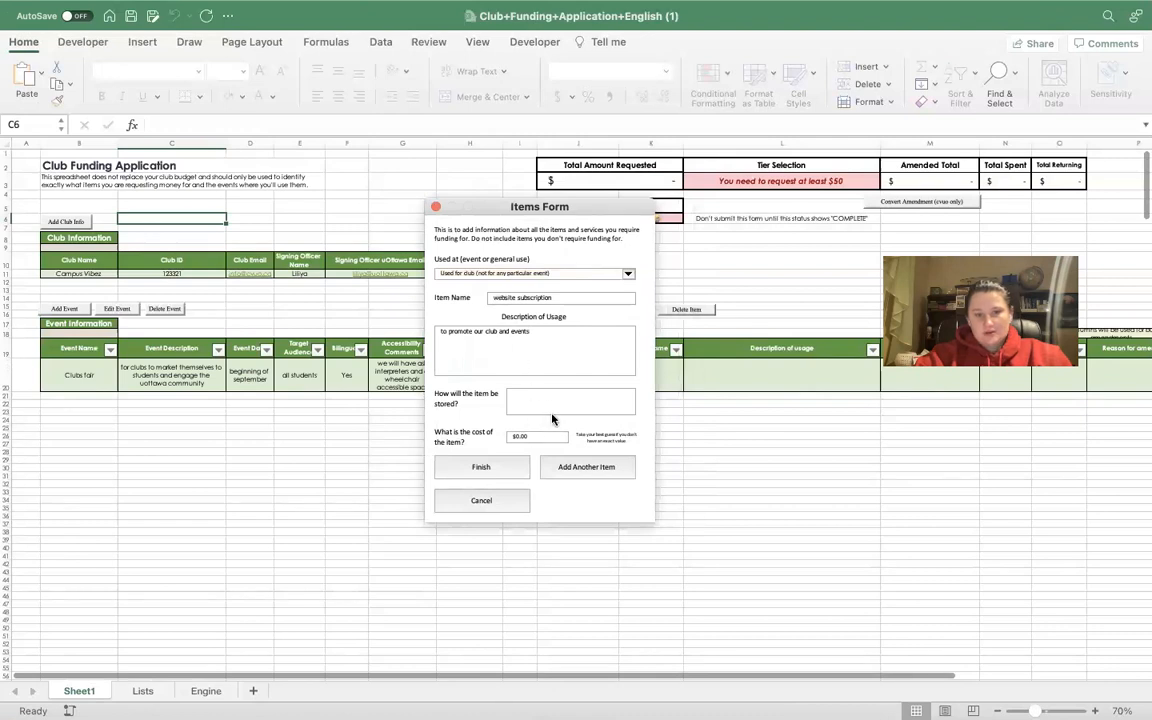
{"action": "type", "text": "n/a"}
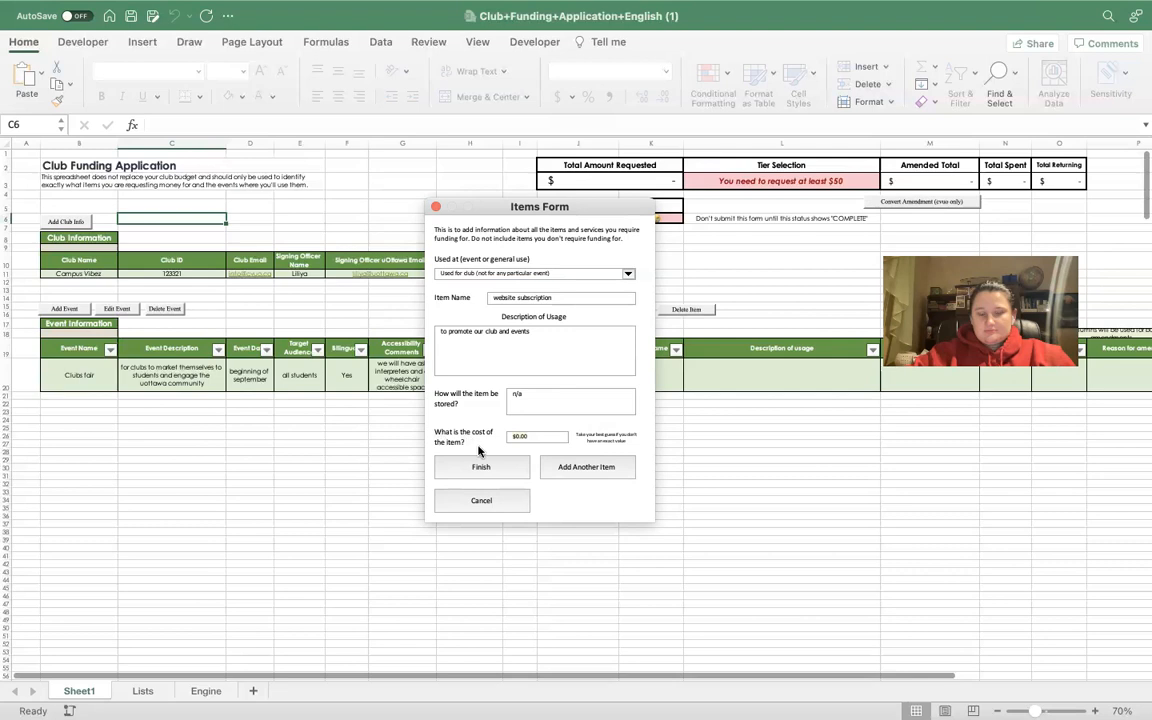
{"action": "type", "text": "100"}
{"action": "left_click", "coordinate": [501, 471]}
Review the website subscription row, the $100.00 total and the COMPLETE status in the application sheet.
{"action": "scroll", "coordinate": [818, 309], "scroll_direction": "right", "scroll_amount": 3}
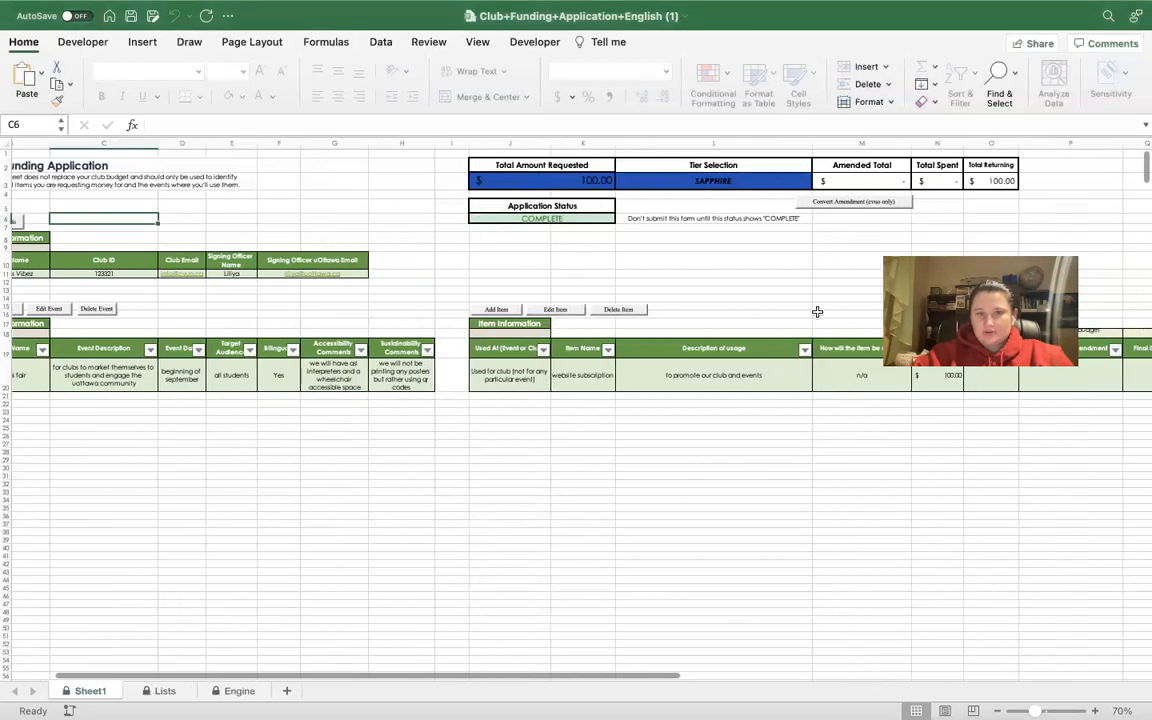
{"action": "scroll", "coordinate": [817, 312], "scroll_direction": "right", "scroll_amount": 5}
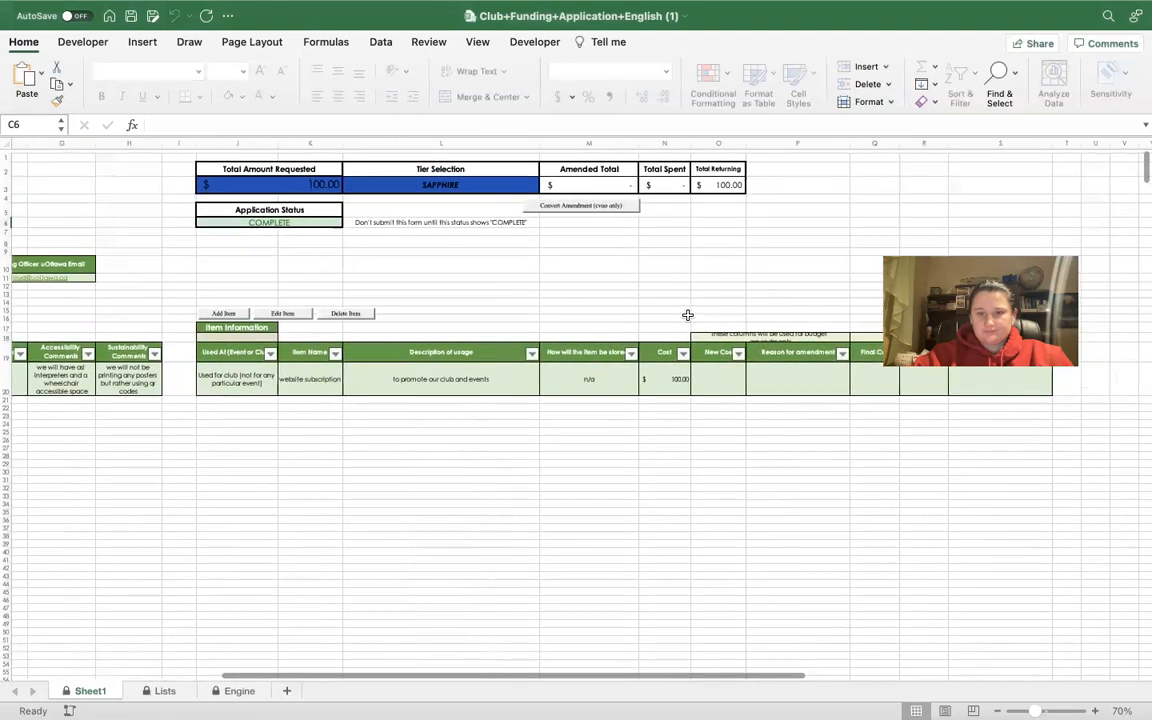
{"action": "scroll", "coordinate": [688, 315], "scroll_direction": "right", "scroll_amount": 6}
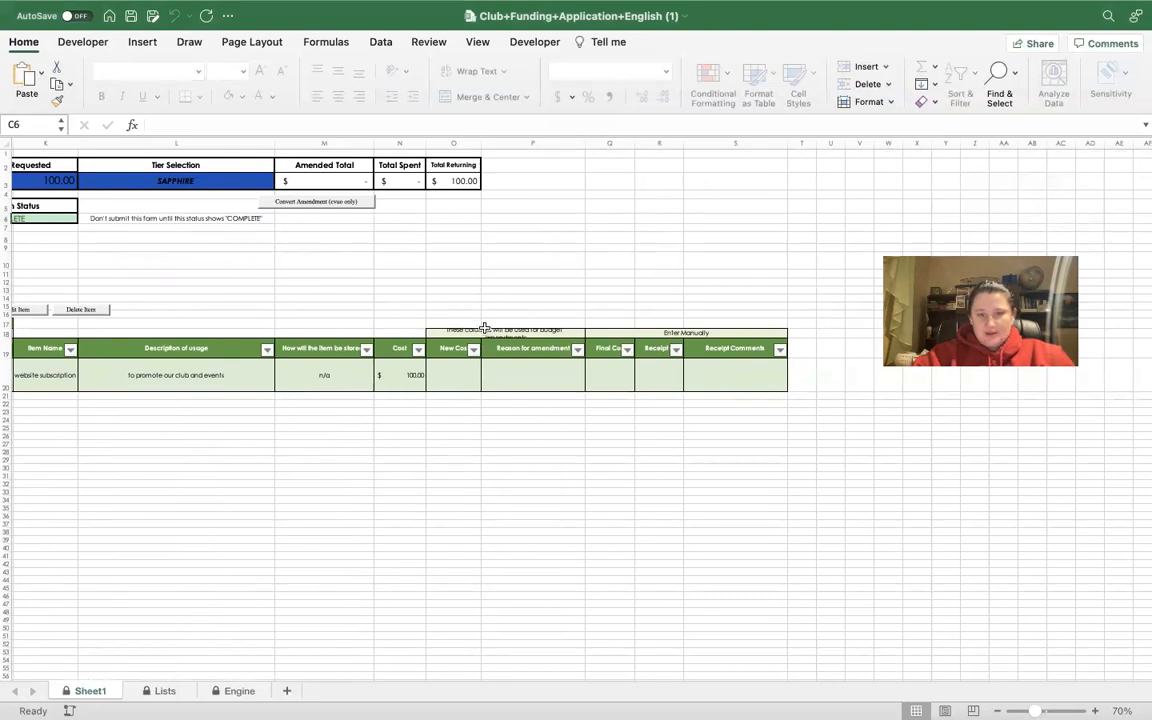
{"action": "scroll", "coordinate": [484, 325], "scroll_direction": "up", "scroll_amount": 5}
{"action": "left_click", "coordinate": [399, 435]}
{"action": "scroll", "coordinate": [399, 435], "scroll_direction": "up", "scroll_amount": 2}
{"action": "left_click_drag", "start_coordinate": [587, 513], "coordinate": [319, 512]}
{"action": "scroll", "coordinate": [422, 506], "scroll_direction": "down", "scroll_amount": 3}
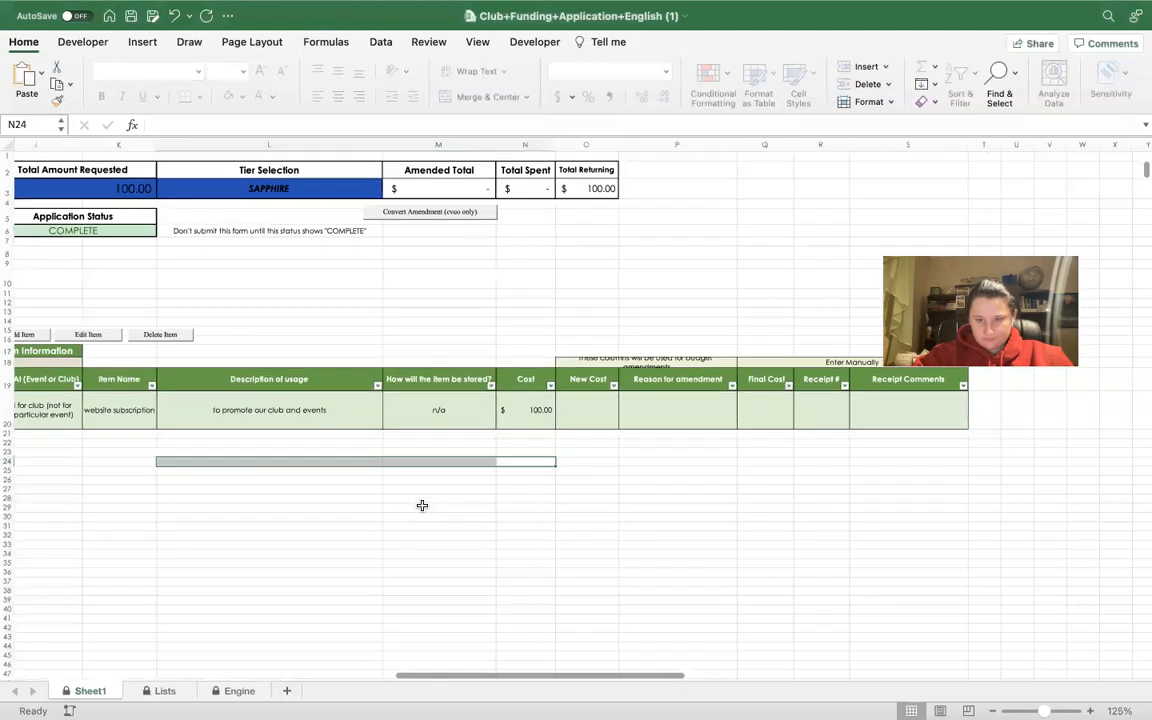
{"action": "scroll", "coordinate": [586, 492], "scroll_direction": "down", "scroll_amount": 3}
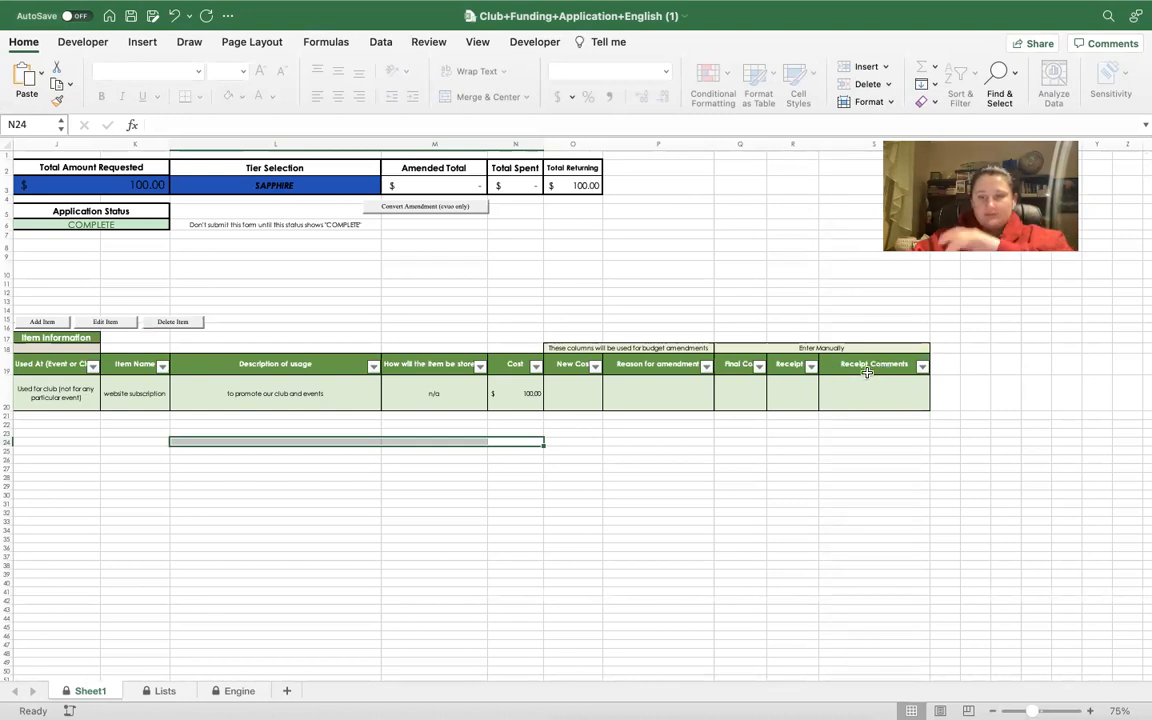
{"action": "left_click", "coordinate": [638, 502]}
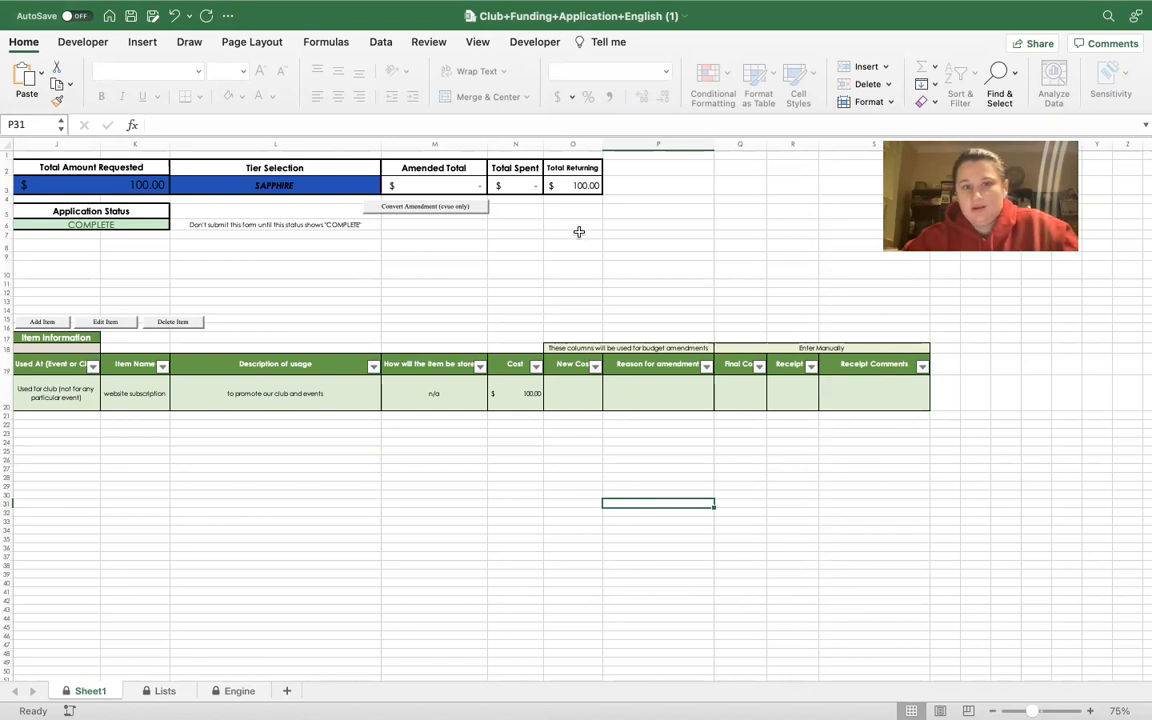
{"action": "scroll", "coordinate": [640, 300], "scroll_direction": "left", "scroll_amount": 1}
{"action": "scroll", "coordinate": [651, 312], "scroll_direction": "left", "scroll_amount": 3}
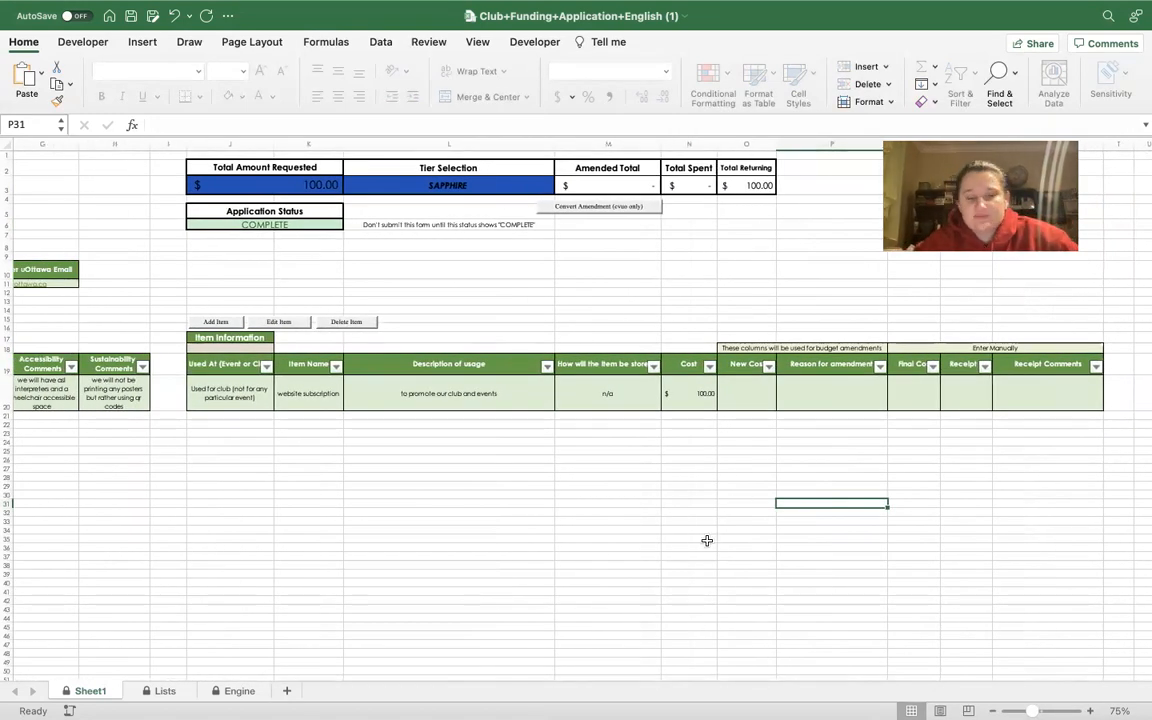
{"action": "scroll", "coordinate": [707, 540], "scroll_direction": "left", "scroll_amount": 1}
{"action": "scroll", "coordinate": [707, 540], "scroll_direction": "down", "scroll_amount": 3}
{"action": "scroll", "coordinate": [707, 540], "scroll_direction": "up", "scroll_amount": 2}
{"action": "scroll", "coordinate": [707, 540], "scroll_direction": "right", "scroll_amount": 1}
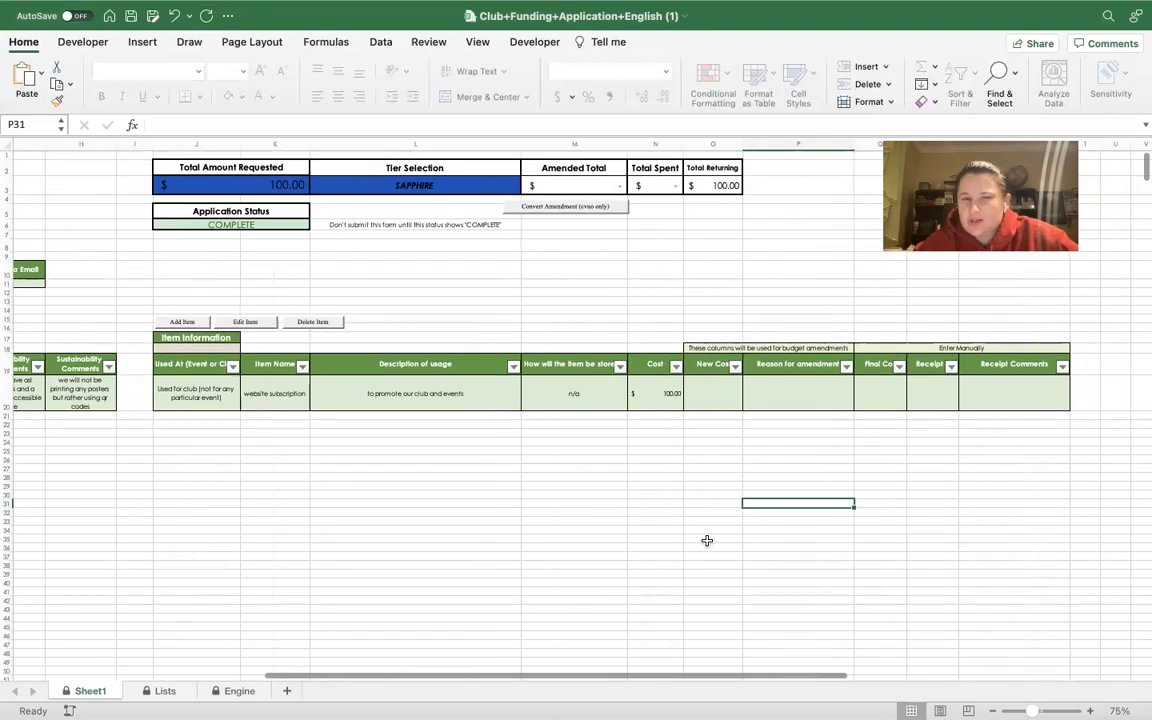
{"action": "scroll", "coordinate": [707, 449], "scroll_direction": "left", "scroll_amount": 10}
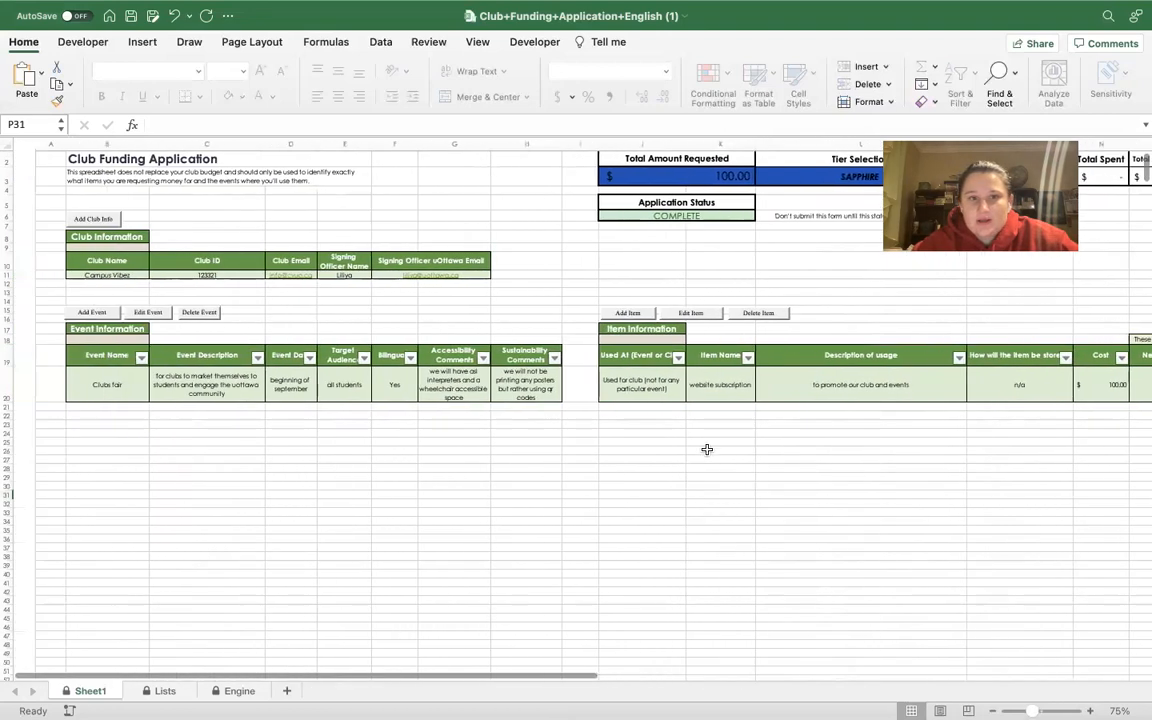
{"action": "scroll", "coordinate": [707, 449], "scroll_direction": "right", "scroll_amount": 1}
{"action": "left_click", "coordinate": [98, 9]}
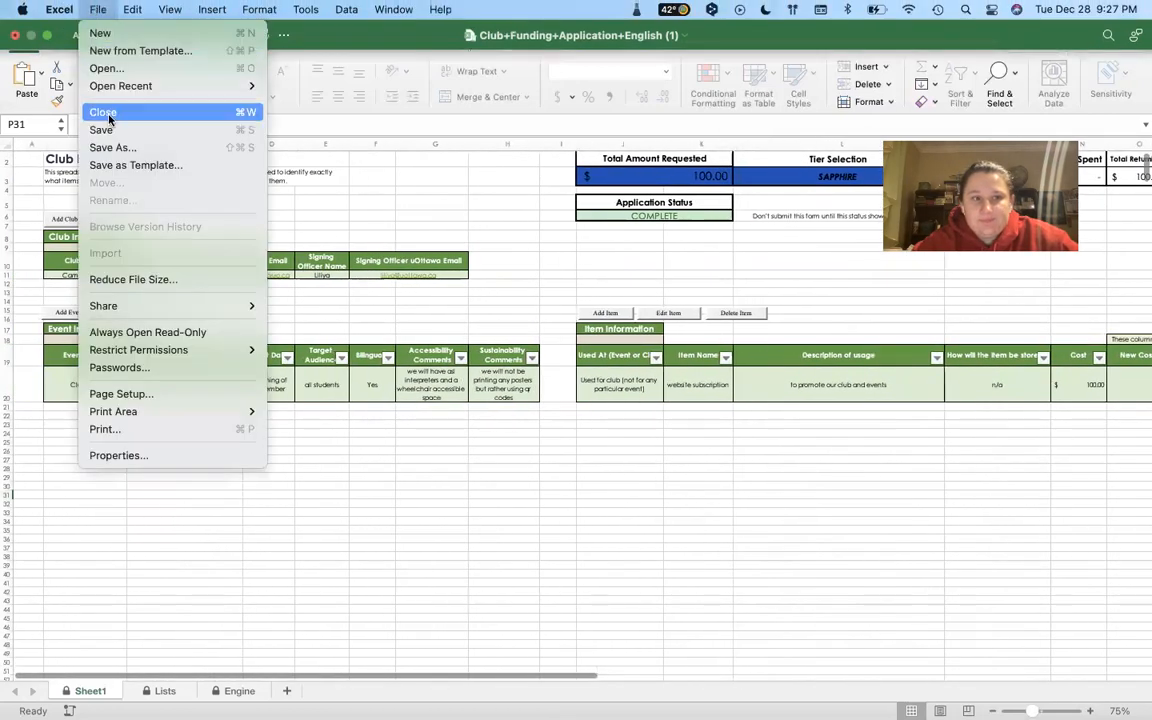
Name a Save As copy of the application CampusVibezFundingApplication.
{"action": "left_click", "coordinate": [118, 147]}
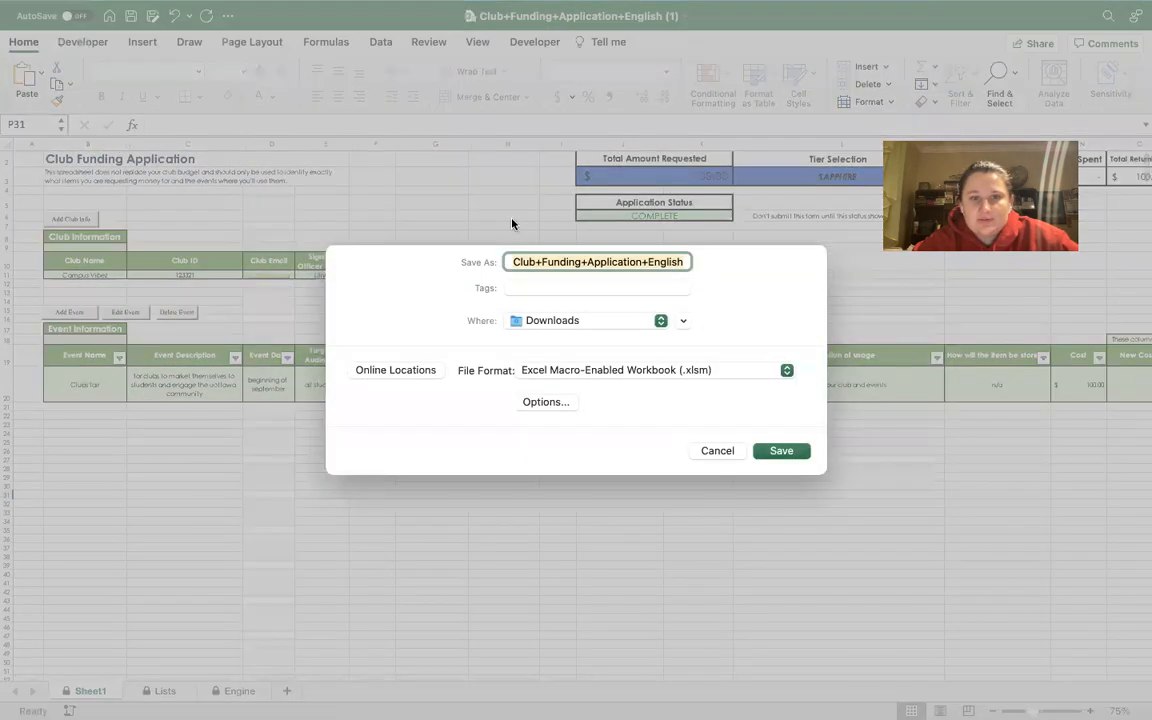
{"action": "type", "text": "Cam"}
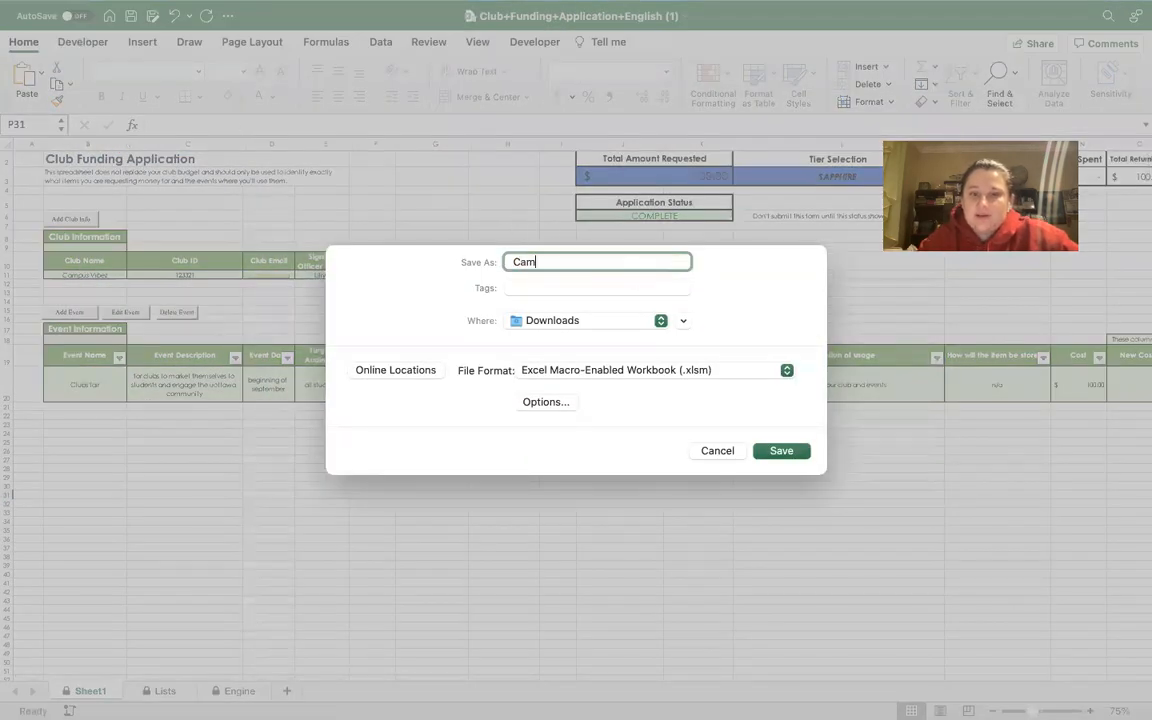
{"action": "type", "text": "pusVibez"}
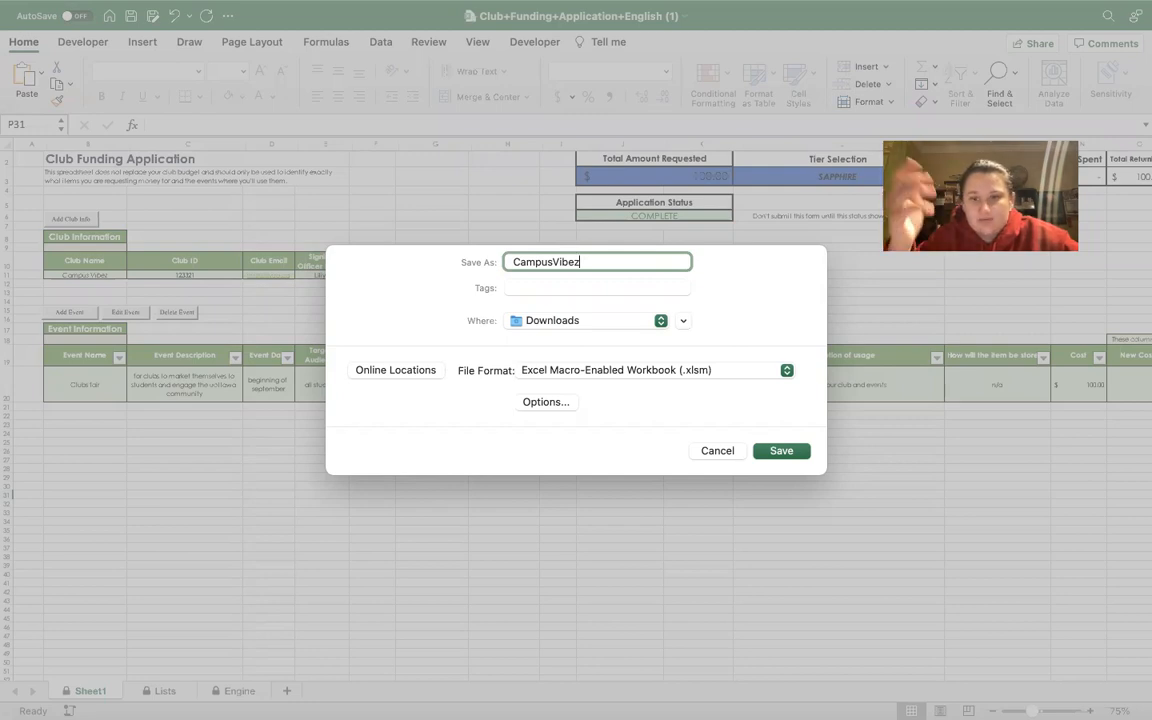
{"action": "type", "text": "Fundinga"}
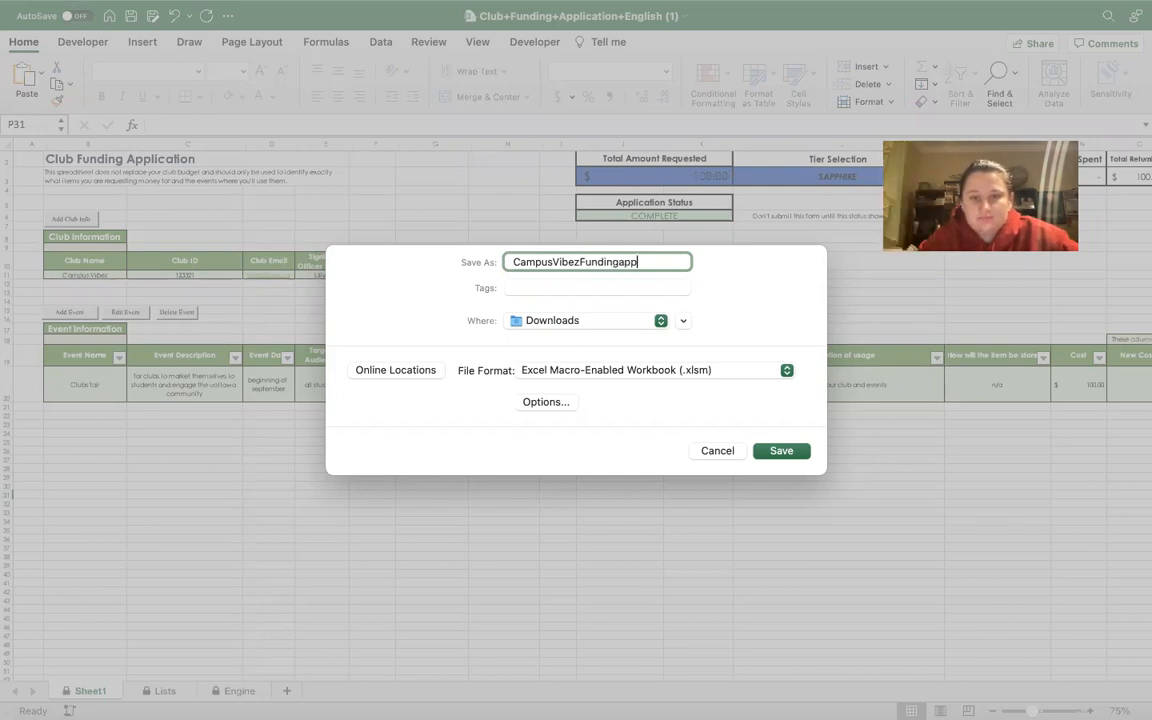
{"action": "key", "text": "BackSpace"}
{"action": "type", "text": "Application"}
Save it as .xlsm into the Desktop's Club Funding Demo folder.
{"action": "left_click", "coordinate": [622, 322]}
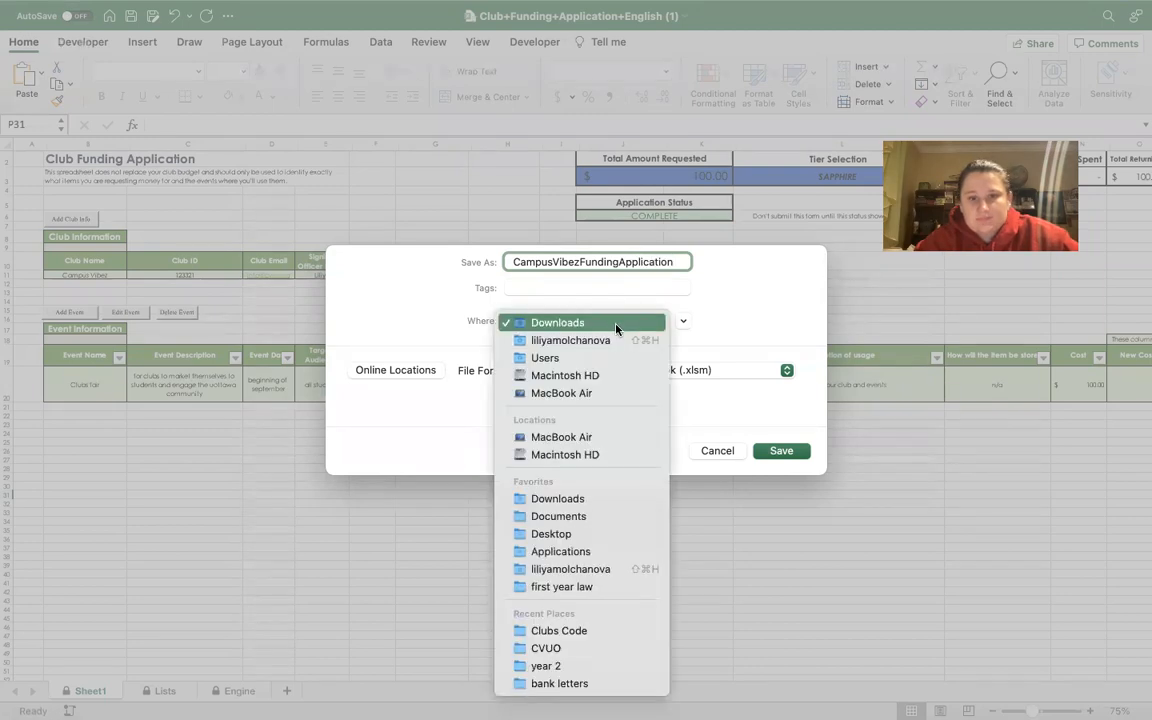
{"action": "left_click", "coordinate": [721, 397]}
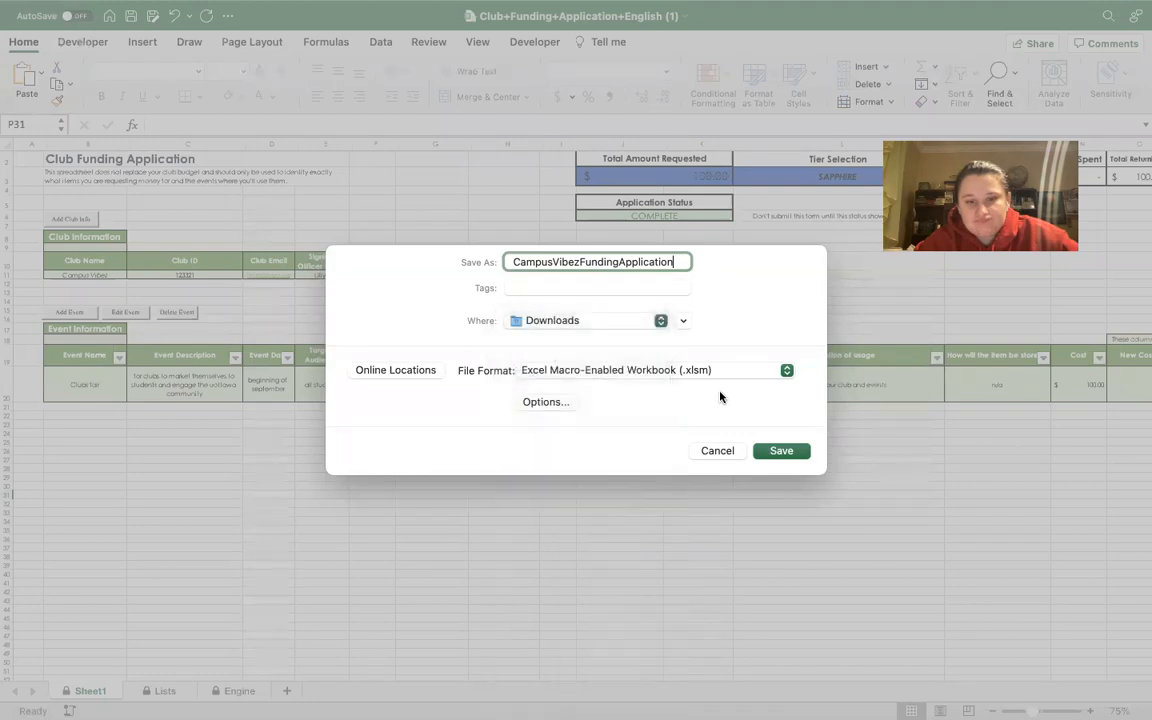
{"action": "left_click", "coordinate": [684, 321]}
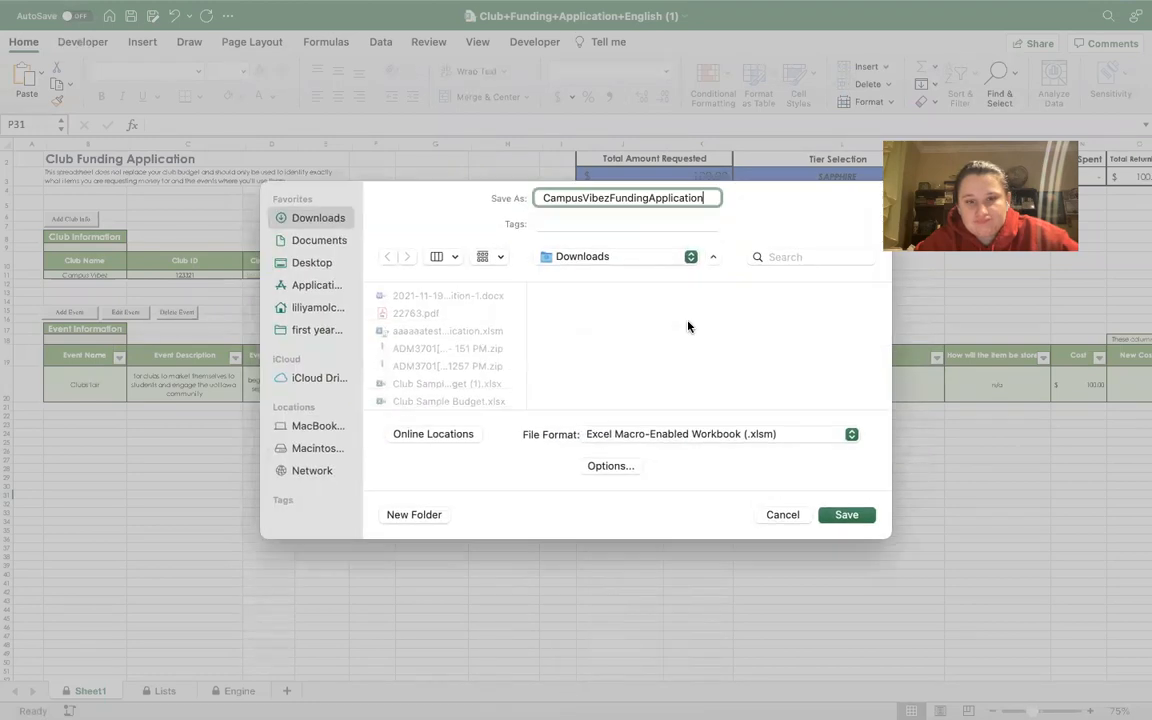
{"action": "left_click", "coordinate": [325, 262]}
{"action": "scroll", "coordinate": [414, 308], "scroll_direction": "down", "scroll_amount": 2}
{"action": "scroll", "coordinate": [414, 308], "scroll_direction": "down", "scroll_amount": 5}
{"action": "left_click", "coordinate": [415, 296]}
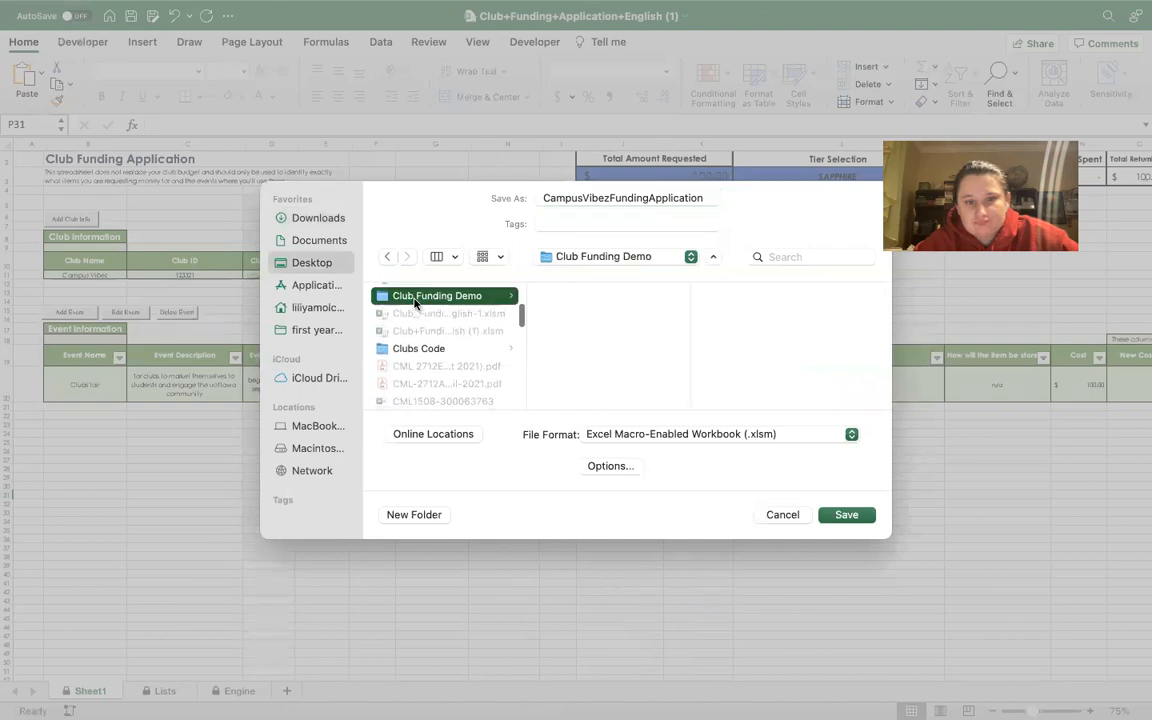
{"action": "left_click", "coordinate": [846, 514]}
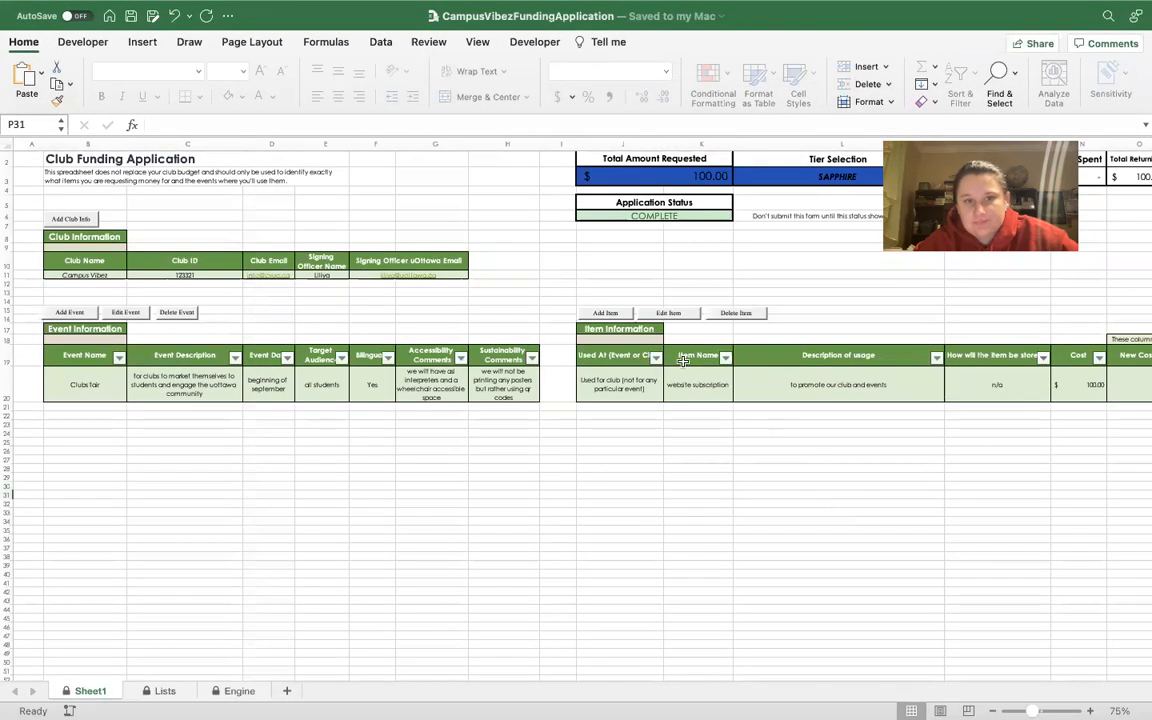
{"action": "key", "text": "ctrl+Left"}
Save the Club Sample Budget workbook as CampusVibezBudget.xlsx in the Club Funding Demo folder.
{"action": "left_click", "coordinate": [531, 363]}
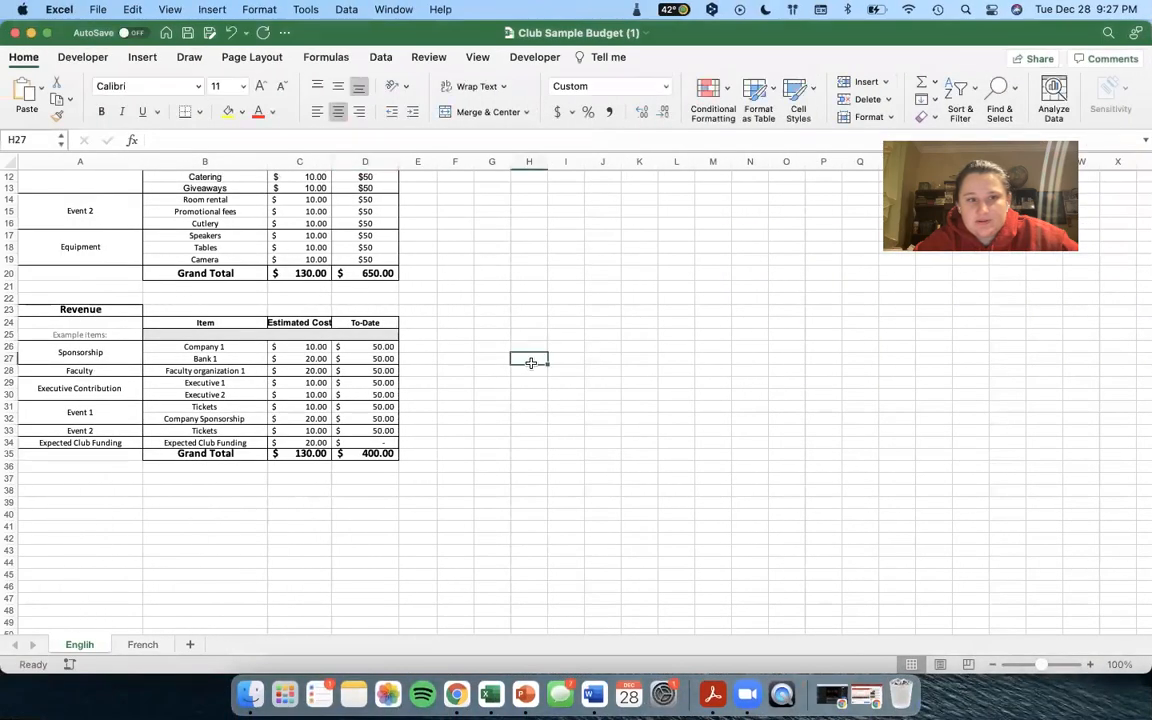
{"action": "scroll", "coordinate": [490, 310], "scroll_direction": "up", "scroll_amount": 5}
{"action": "left_click", "coordinate": [98, 9]}
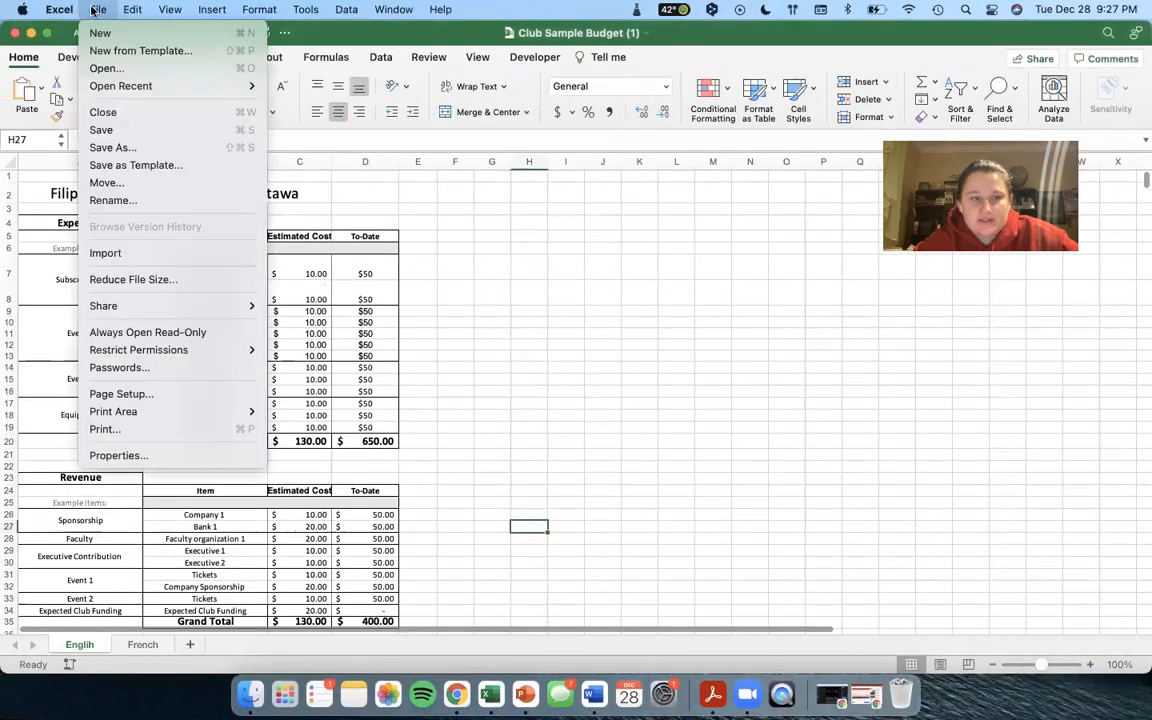
{"action": "left_click", "coordinate": [110, 148]}
{"action": "type", "text": "CampusVibez"}
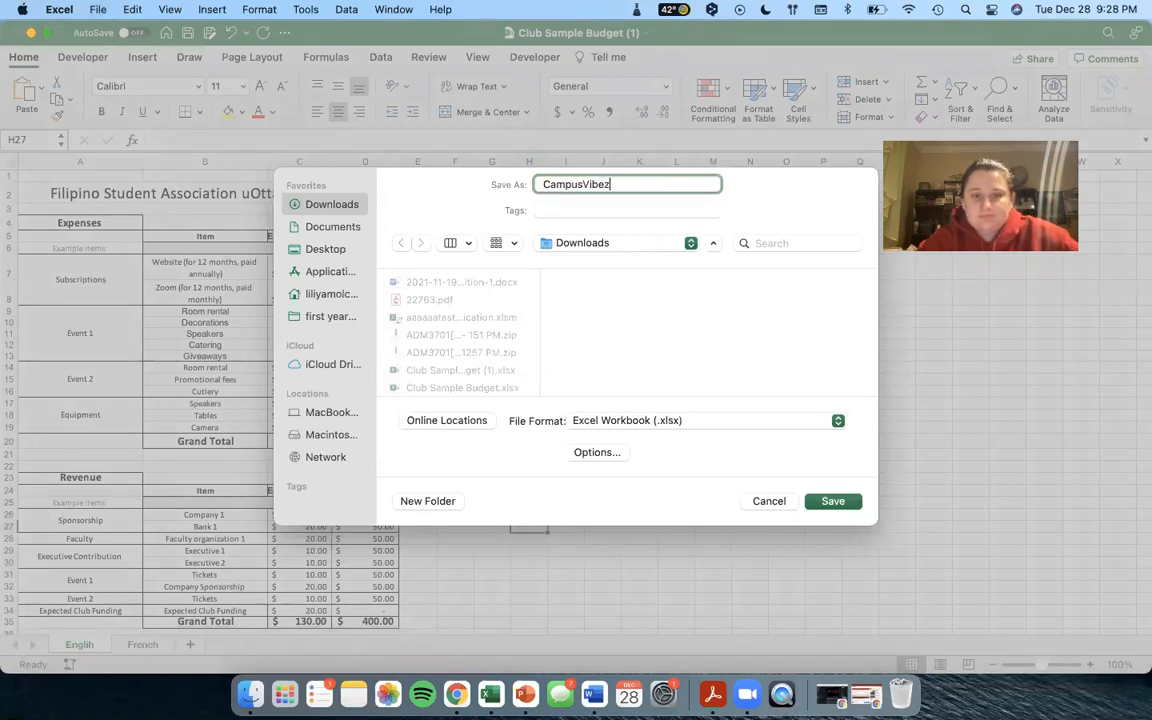
{"action": "type", "text": "Budget"}
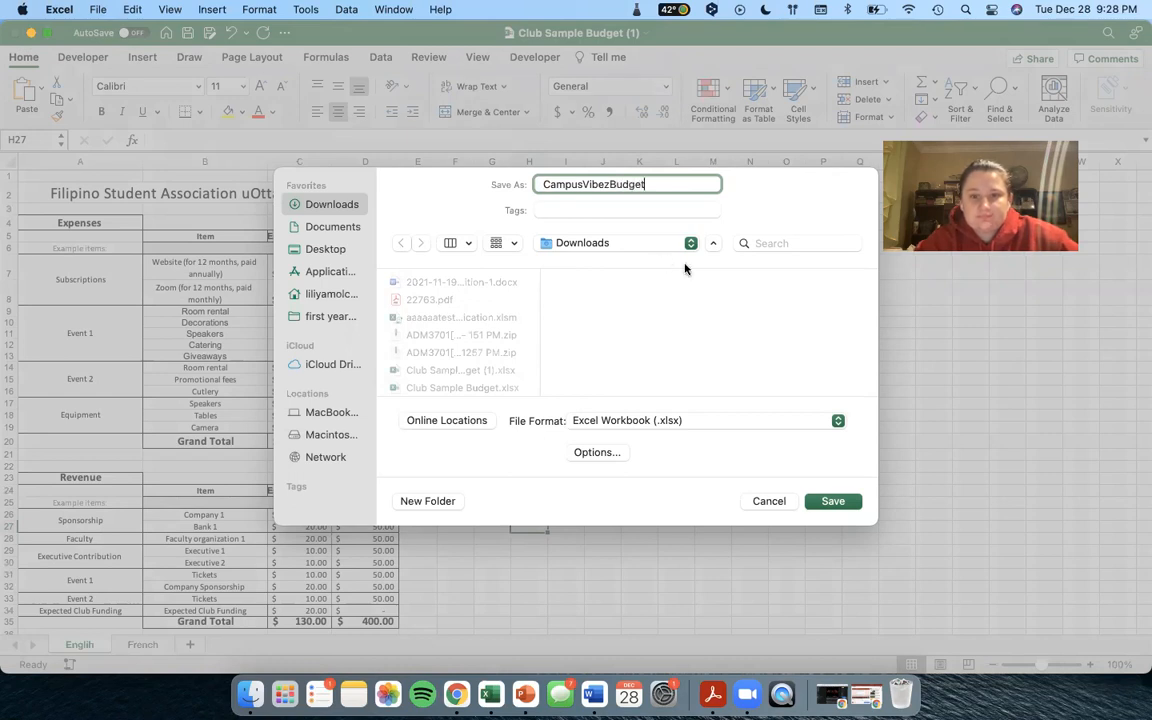
{"action": "left_click", "coordinate": [688, 245]}
{"action": "left_click", "coordinate": [681, 370]}
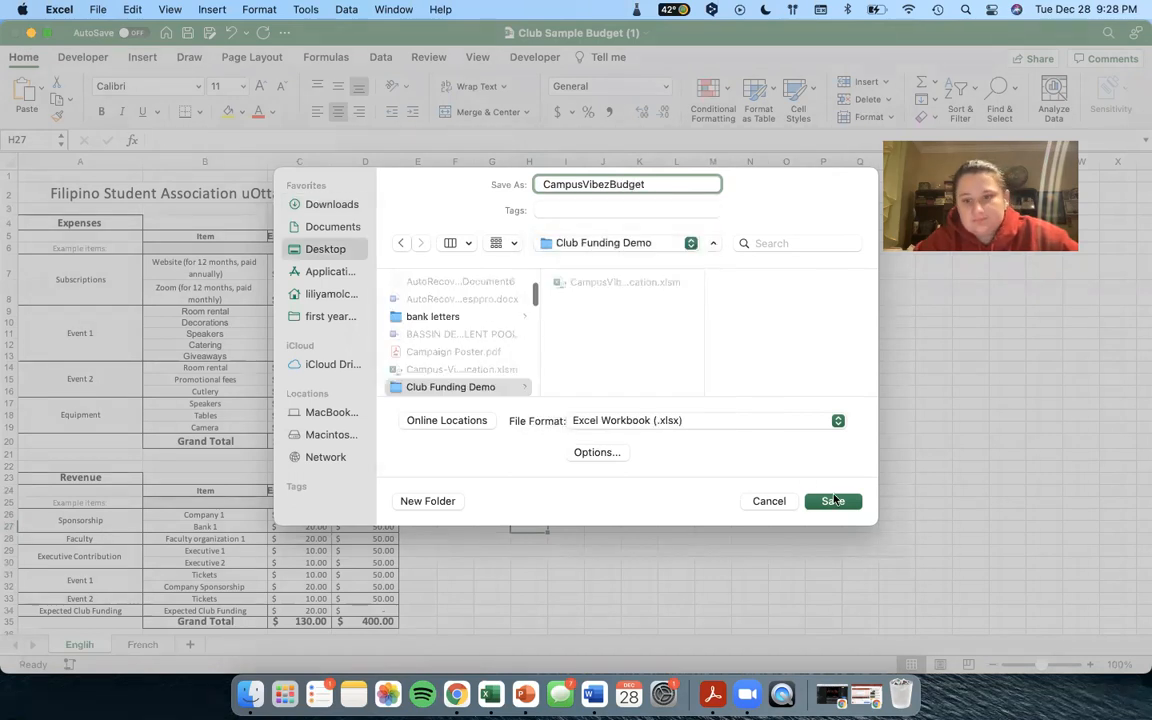
{"action": "left_click", "coordinate": [833, 500]}
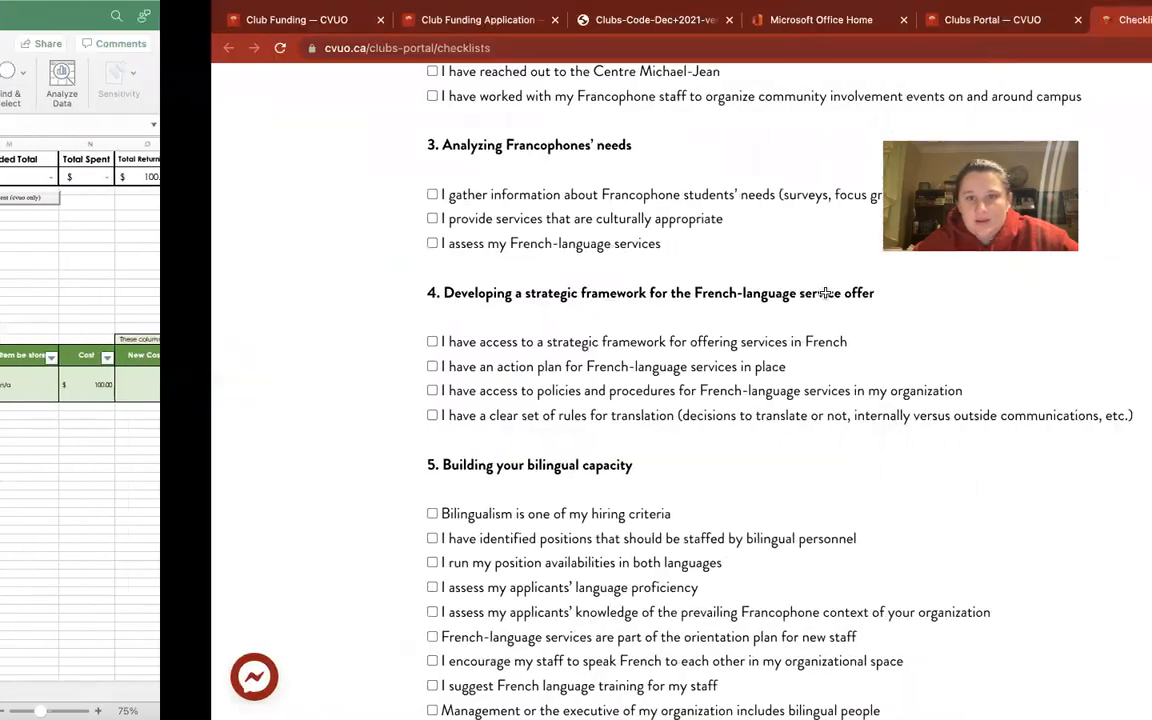
On the Club Funding Application page, follow the Apply Here link to the JotForm form.
{"action": "scroll", "coordinate": [335, 298], "scroll_direction": "up", "scroll_amount": 10}
{"action": "scroll", "coordinate": [334, 298], "scroll_direction": "up", "scroll_amount": 2}
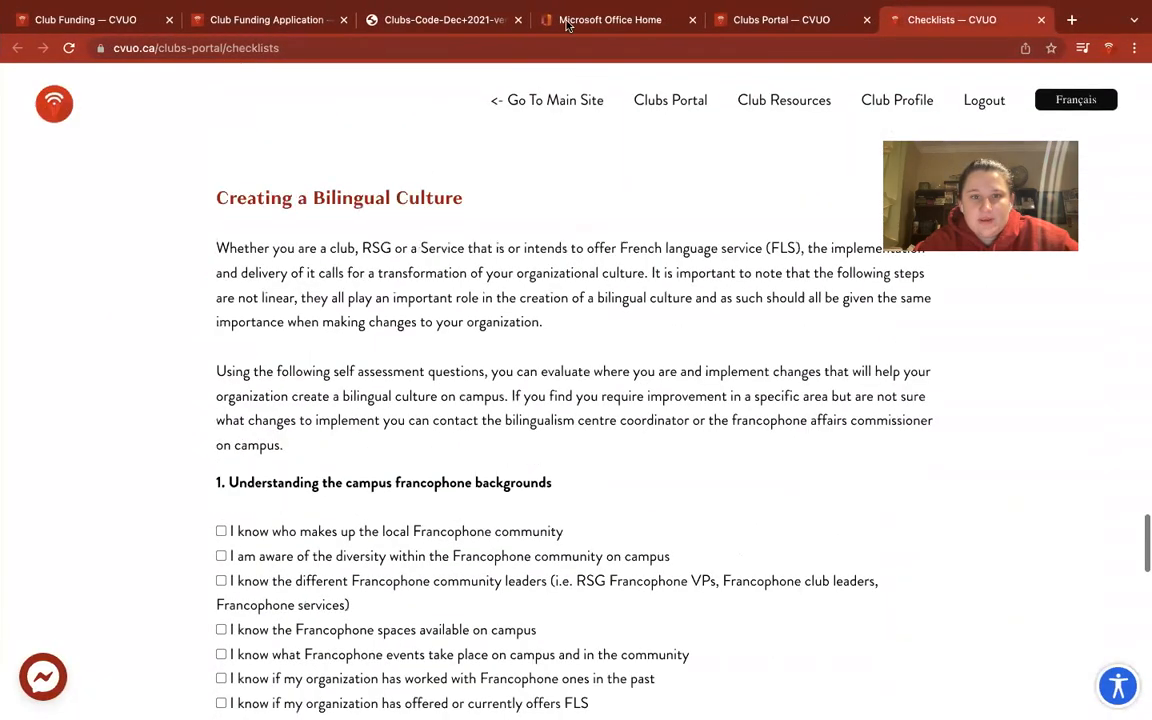
{"action": "left_click", "coordinate": [237, 18]}
{"action": "scroll", "coordinate": [313, 338], "scroll_direction": "up", "scroll_amount": 1}
{"action": "scroll", "coordinate": [314, 337], "scroll_direction": "up", "scroll_amount": 2}
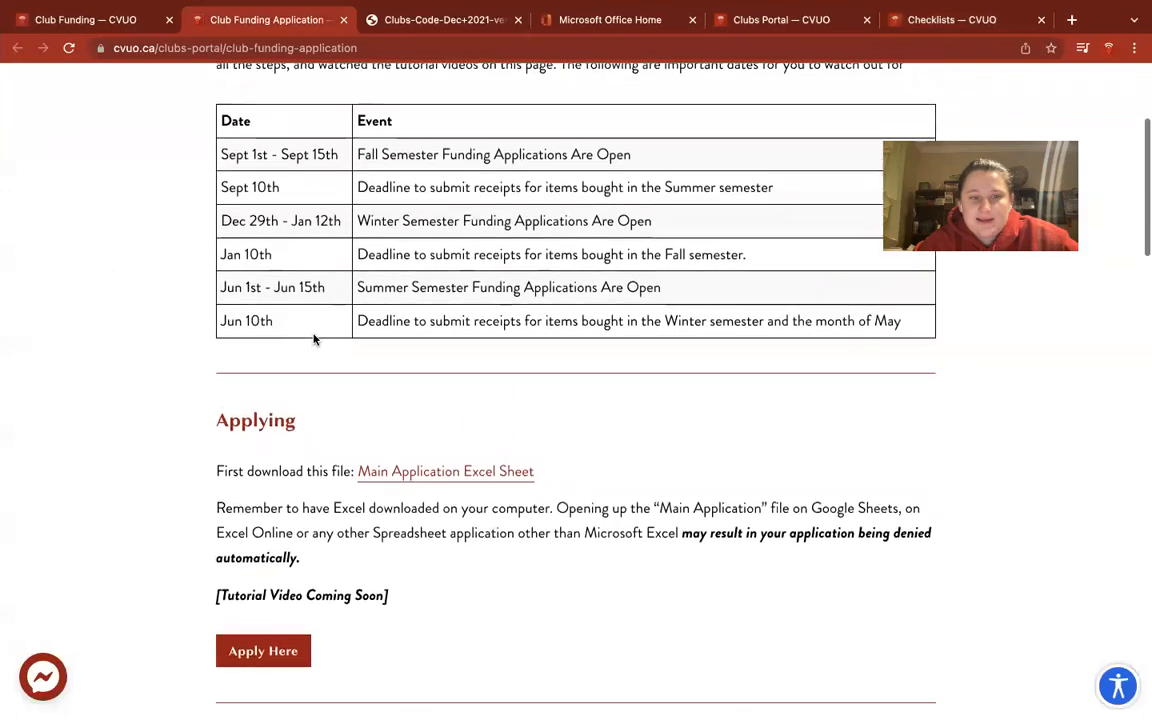
{"action": "scroll", "coordinate": [399, 496], "scroll_direction": "down", "scroll_amount": 2}
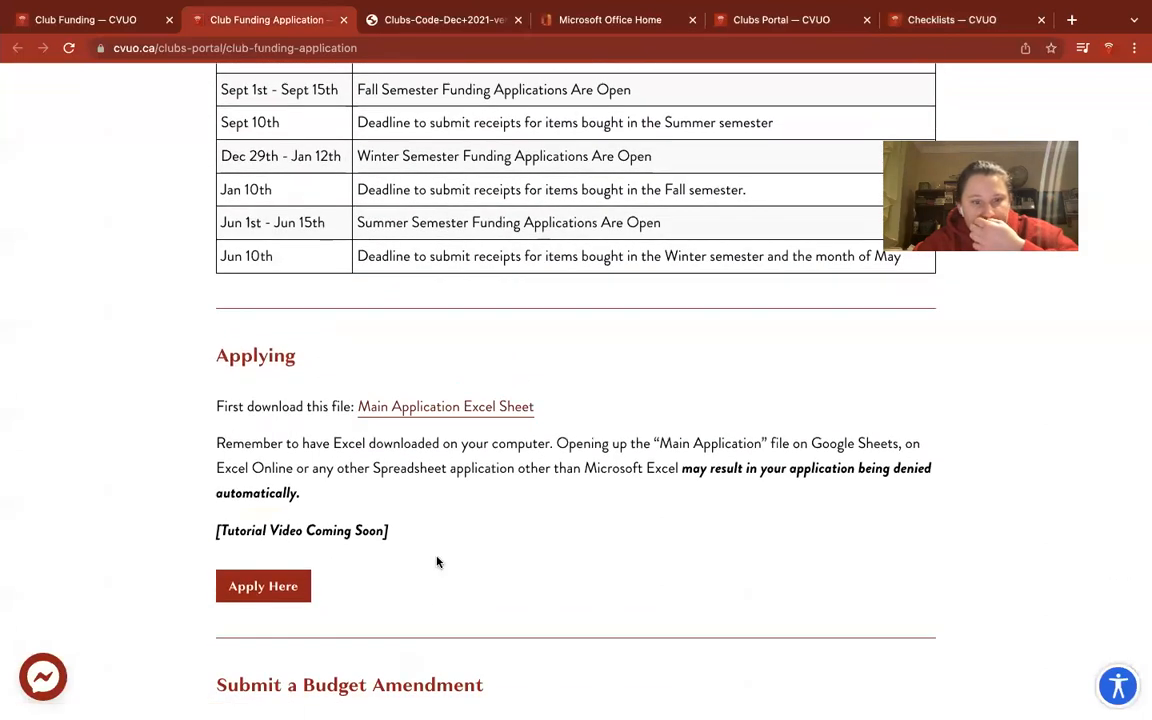
{"action": "scroll", "coordinate": [437, 560], "scroll_direction": "down", "scroll_amount": 2}
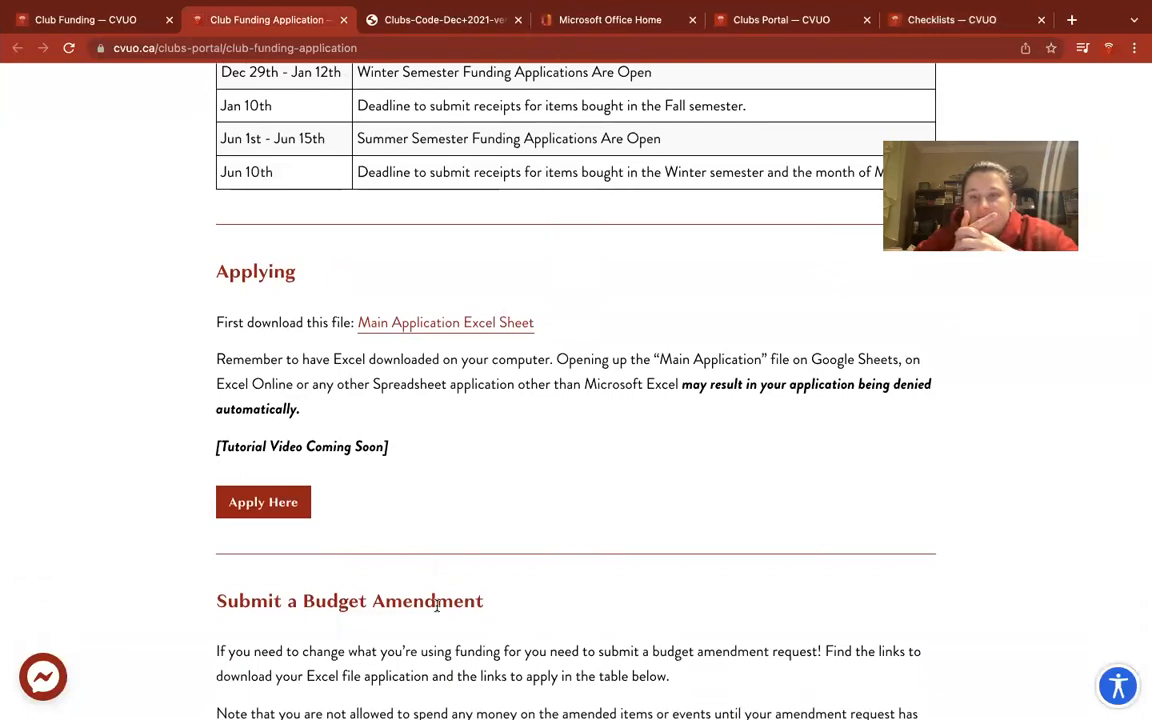
{"action": "left_click", "coordinate": [264, 502]}
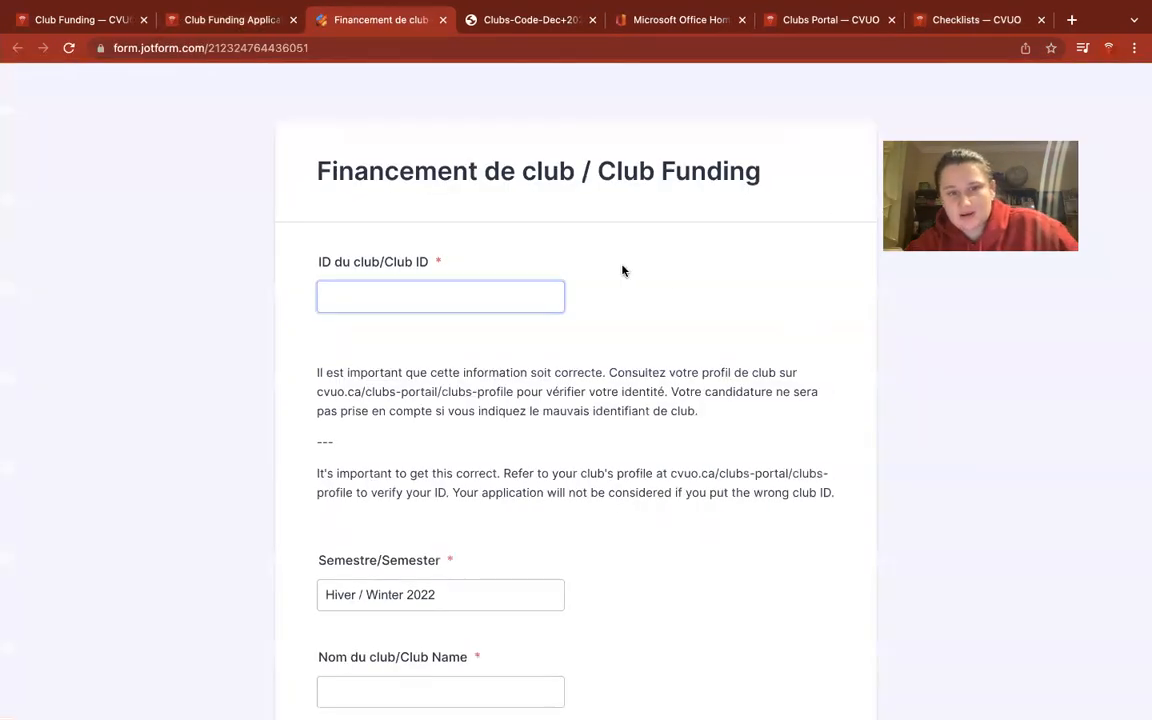
Enter the club ID and choose Campus Vibez uOttawa as the club name.
{"action": "left_click", "coordinate": [425, 295]}
{"action": "type", "text": "123321"}
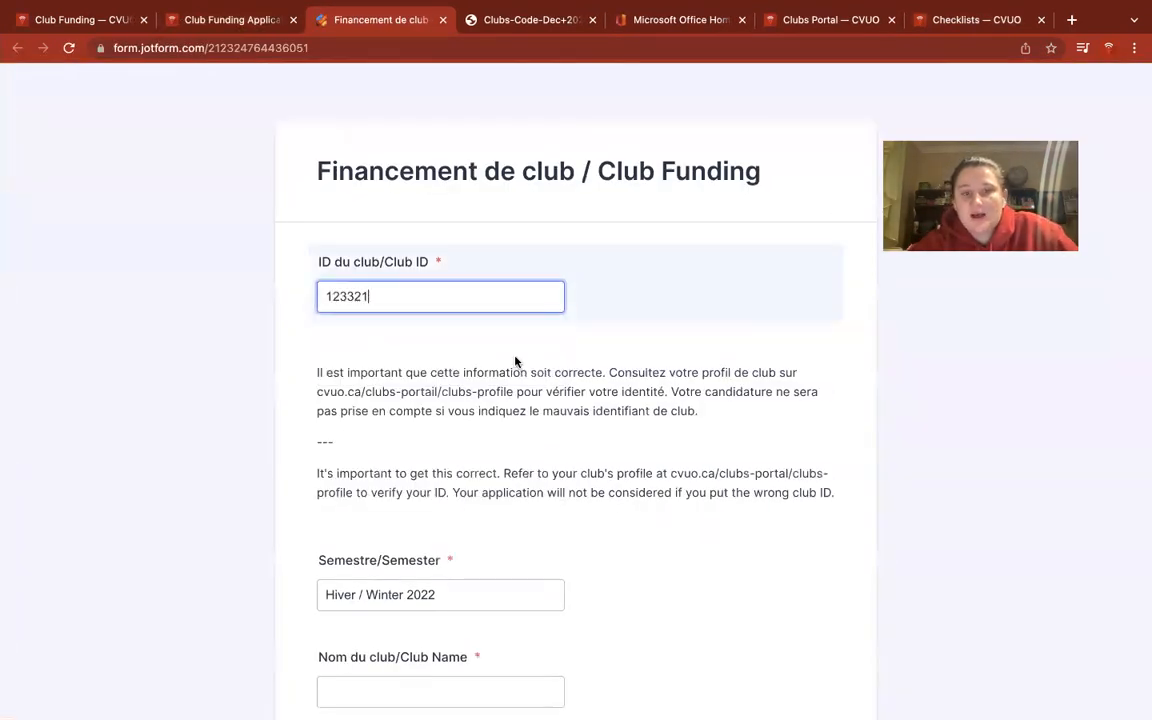
{"action": "scroll", "coordinate": [520, 368], "scroll_direction": "down", "scroll_amount": 1}
{"action": "scroll", "coordinate": [530, 377], "scroll_direction": "down", "scroll_amount": 3}
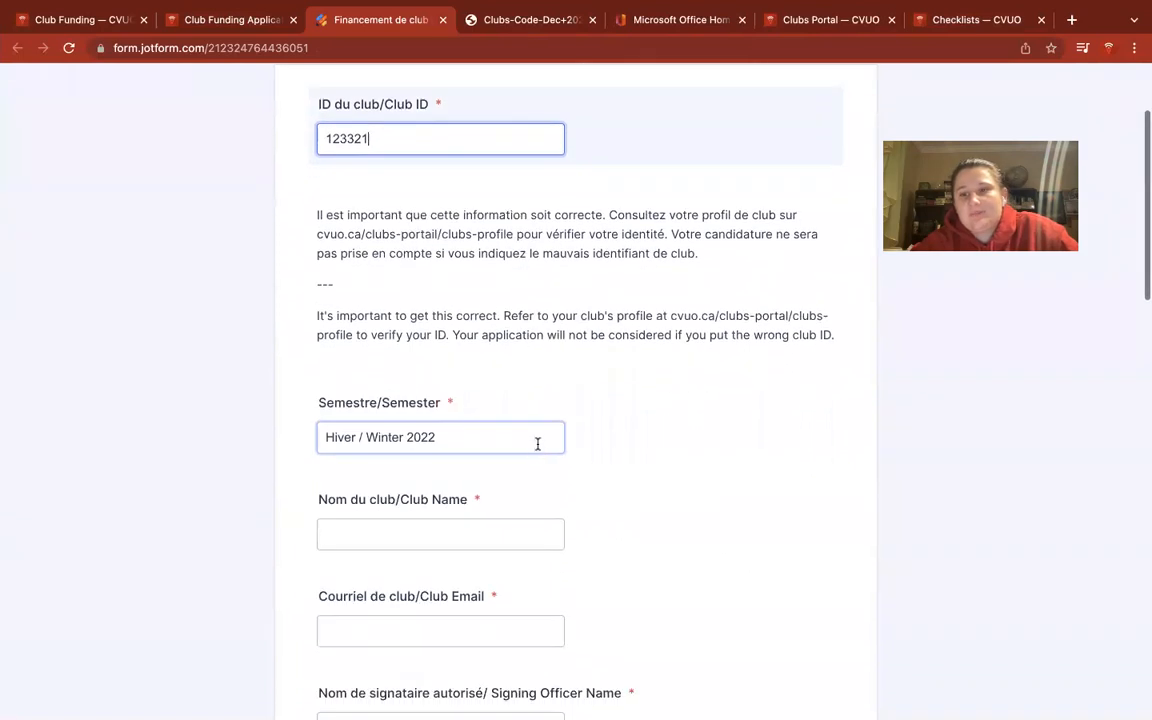
{"action": "scroll", "coordinate": [537, 620], "scroll_direction": "down", "scroll_amount": 1}
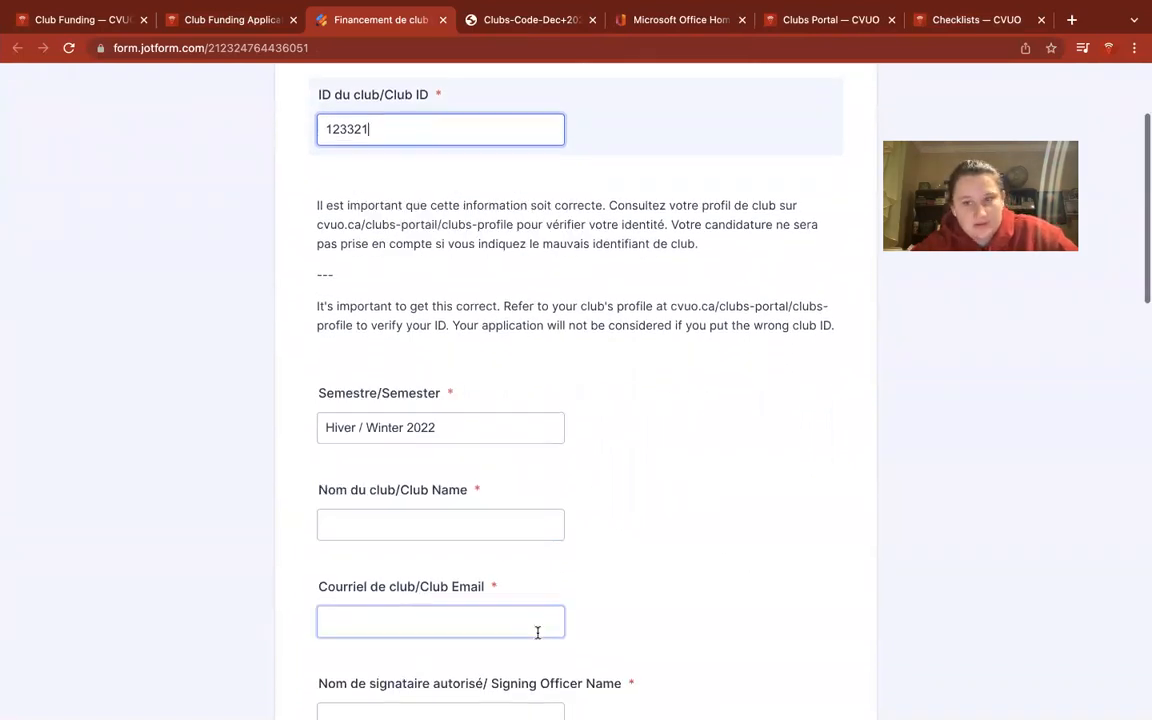
{"action": "left_click", "coordinate": [494, 487]}
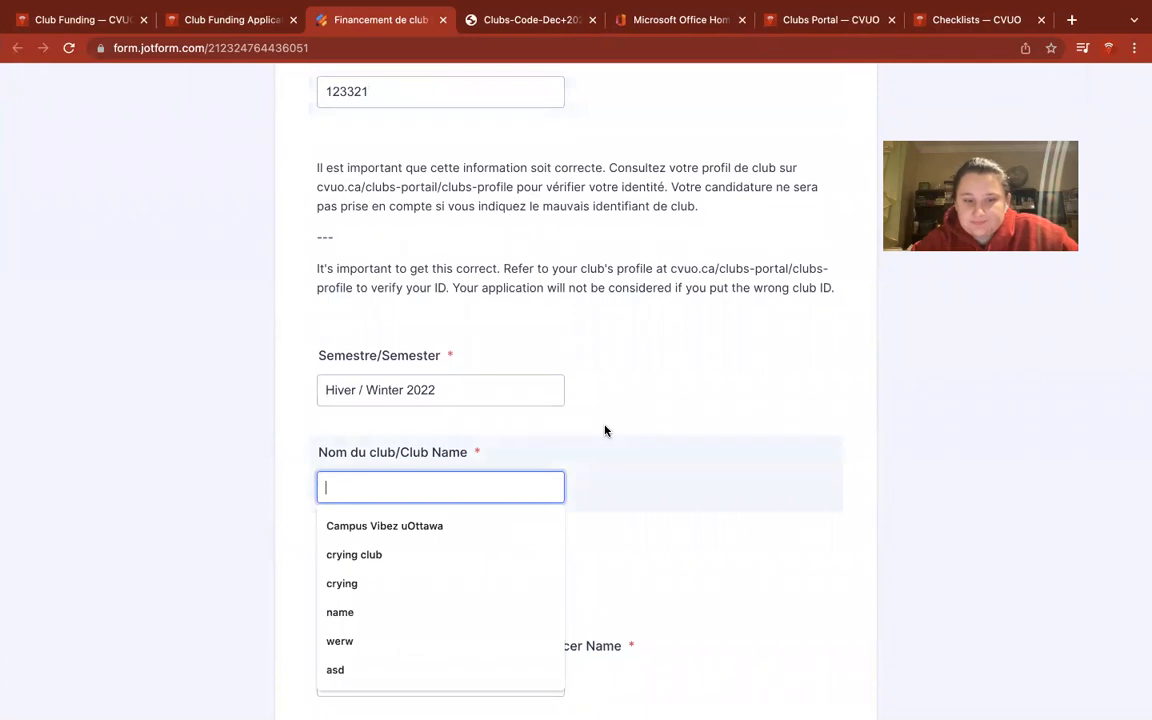
{"action": "left_click", "coordinate": [482, 521]}
{"action": "scroll", "coordinate": [600, 462], "scroll_direction": "down", "scroll_amount": 2}
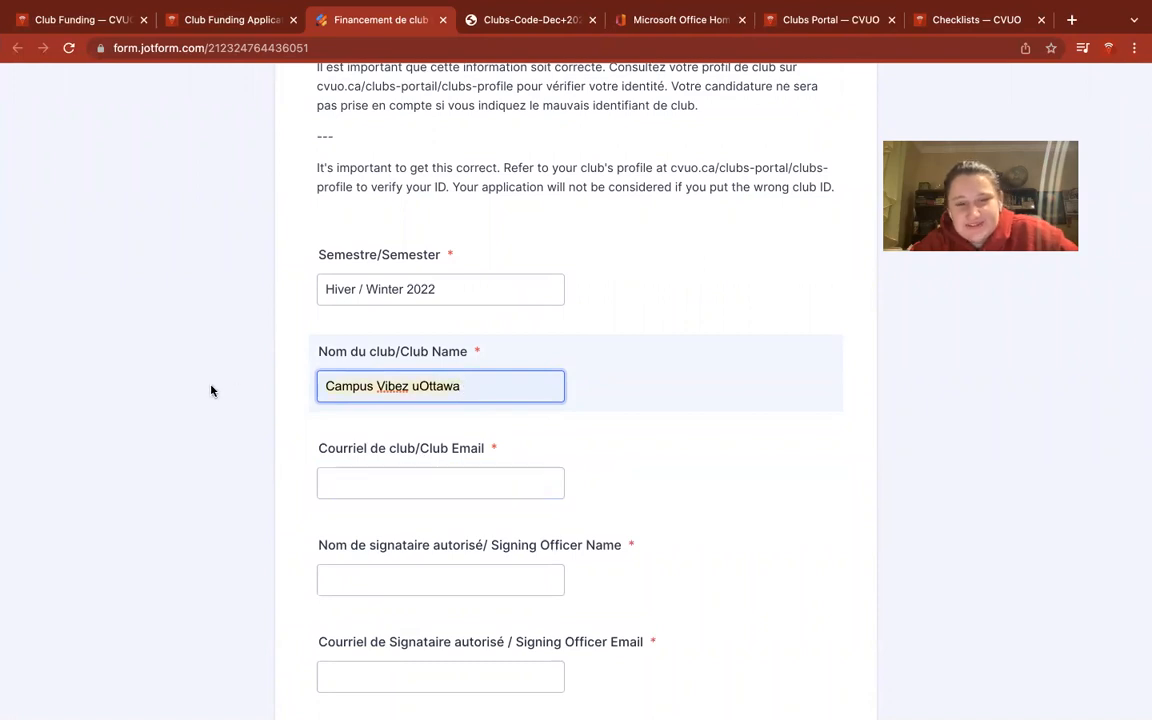
{"action": "key", "text": "ctrl+a"}
{"action": "type", "text": "c"}
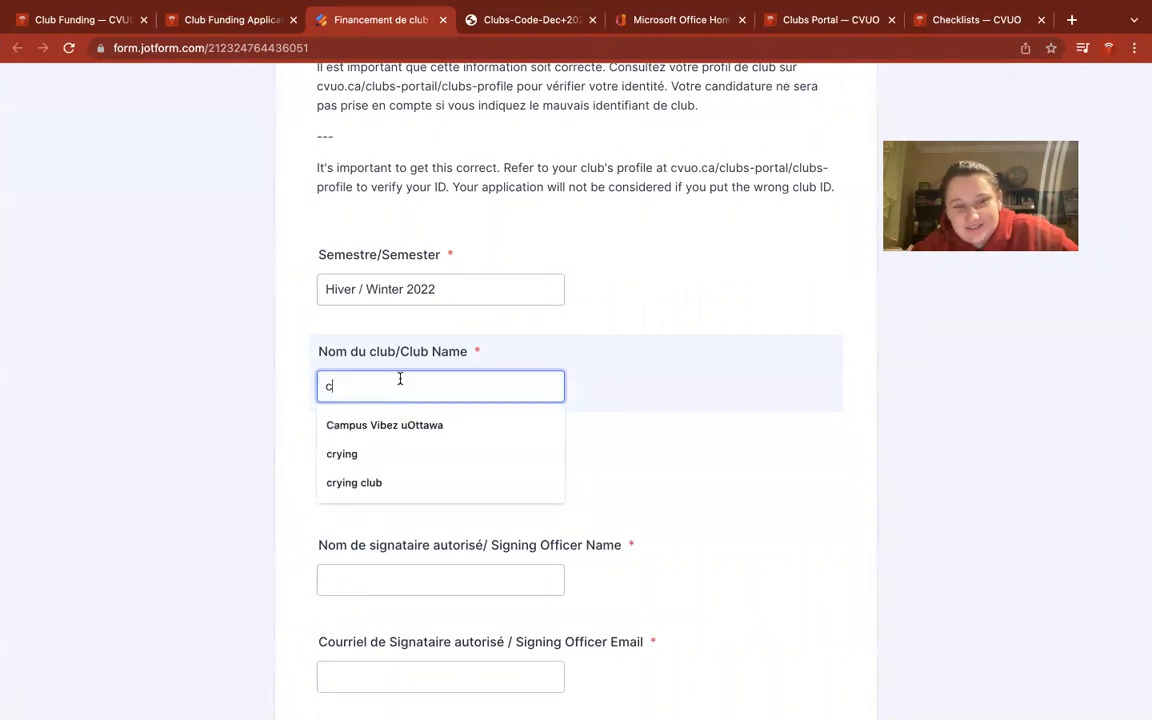
{"action": "left_click", "coordinate": [560, 424]}
{"action": "scroll", "coordinate": [558, 380], "scroll_direction": "down", "scroll_amount": 5}
{"action": "scroll", "coordinate": [555, 323], "scroll_direction": "up", "scroll_amount": 3}
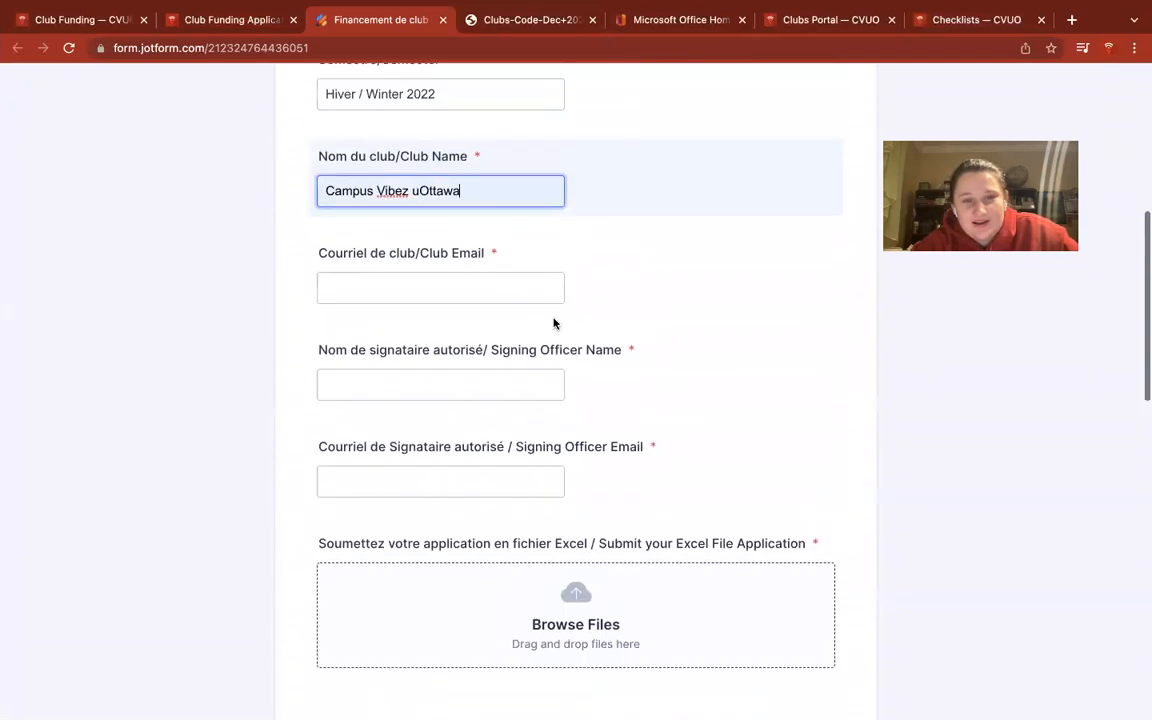
Autofill the club email and the signing officer's name and email address.
{"action": "left_click", "coordinate": [501, 327]}
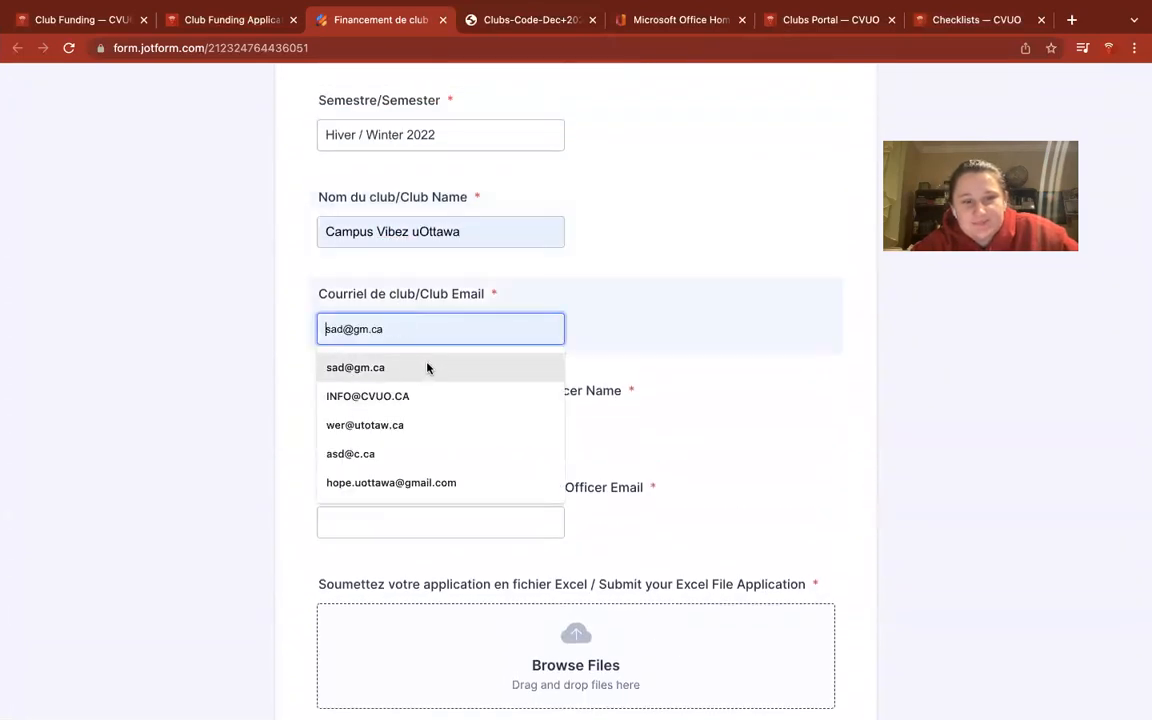
{"action": "left_click", "coordinate": [427, 396]}
{"action": "left_click", "coordinate": [514, 417]}
{"action": "left_click", "coordinate": [455, 496]}
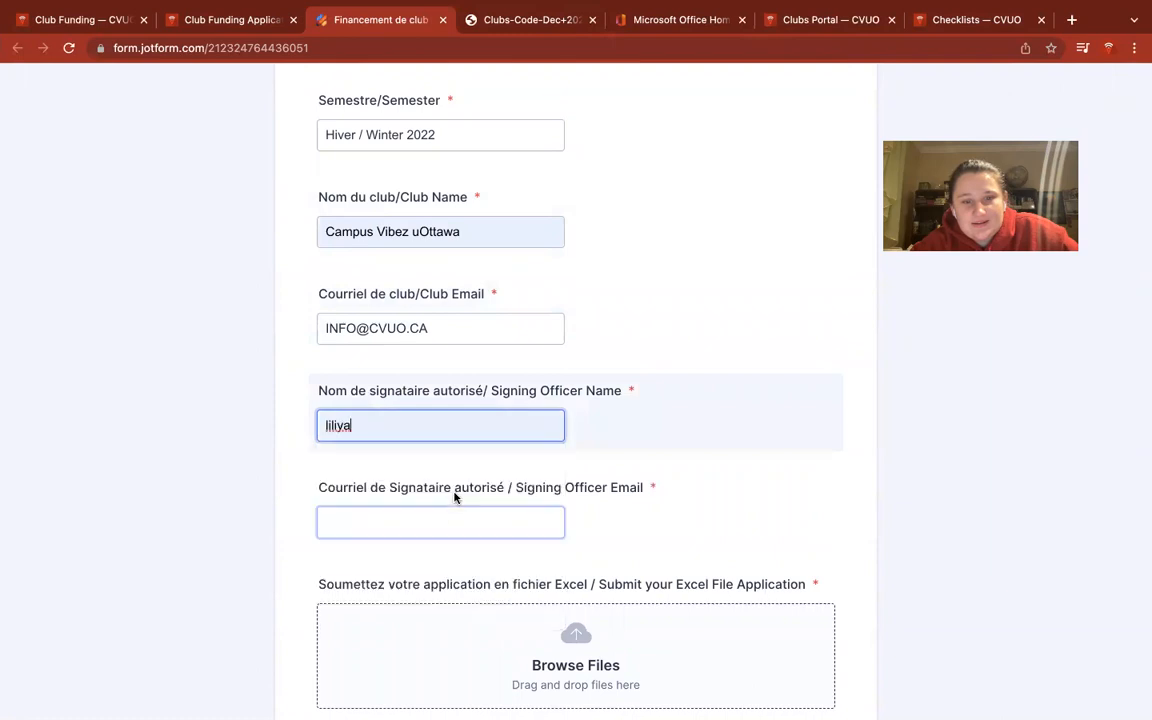
{"action": "left_click", "coordinate": [455, 517]}
{"action": "left_click", "coordinate": [423, 589]}
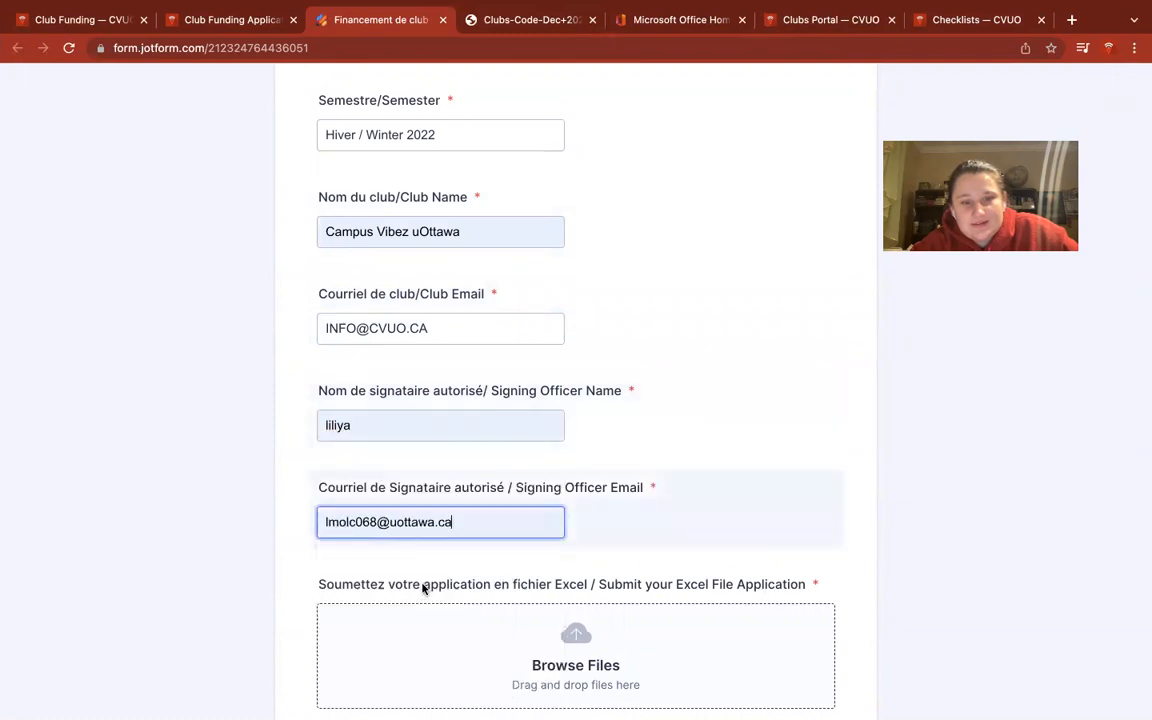
{"action": "scroll", "coordinate": [458, 517], "scroll_direction": "down", "scroll_amount": 5}
{"action": "left_click", "coordinate": [532, 404]}
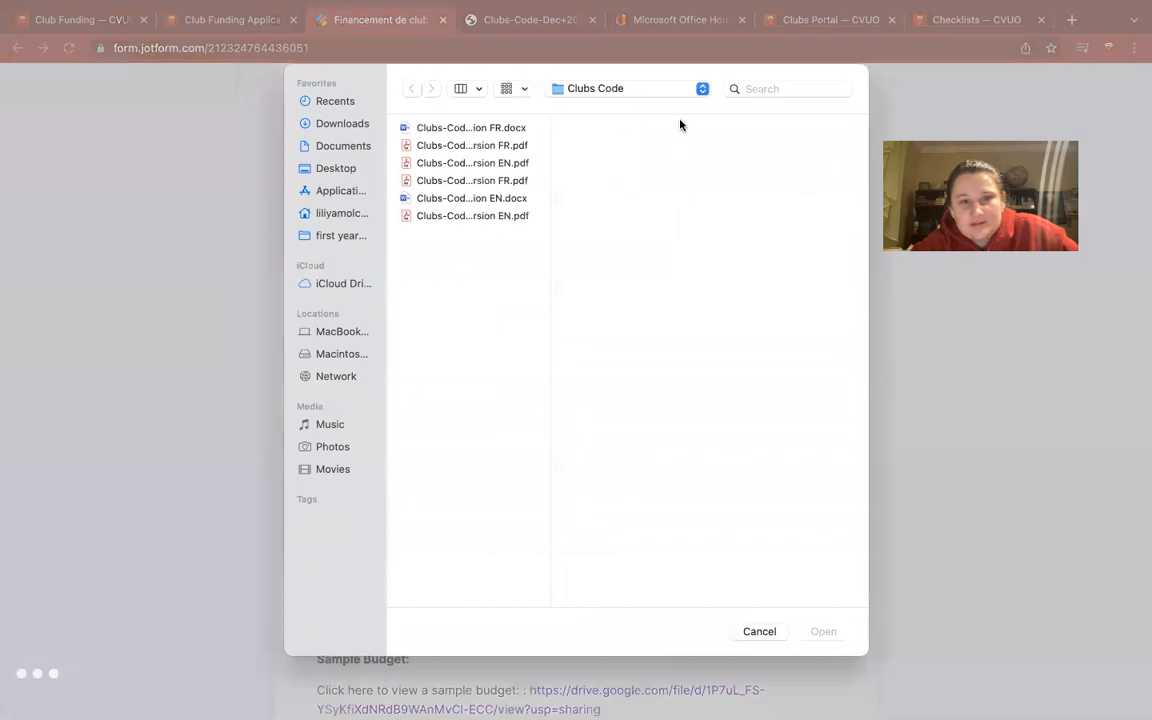
Attach the CampusVibez application workbook from the Club Funding Demo folder.
{"action": "left_click", "coordinate": [838, 91]}
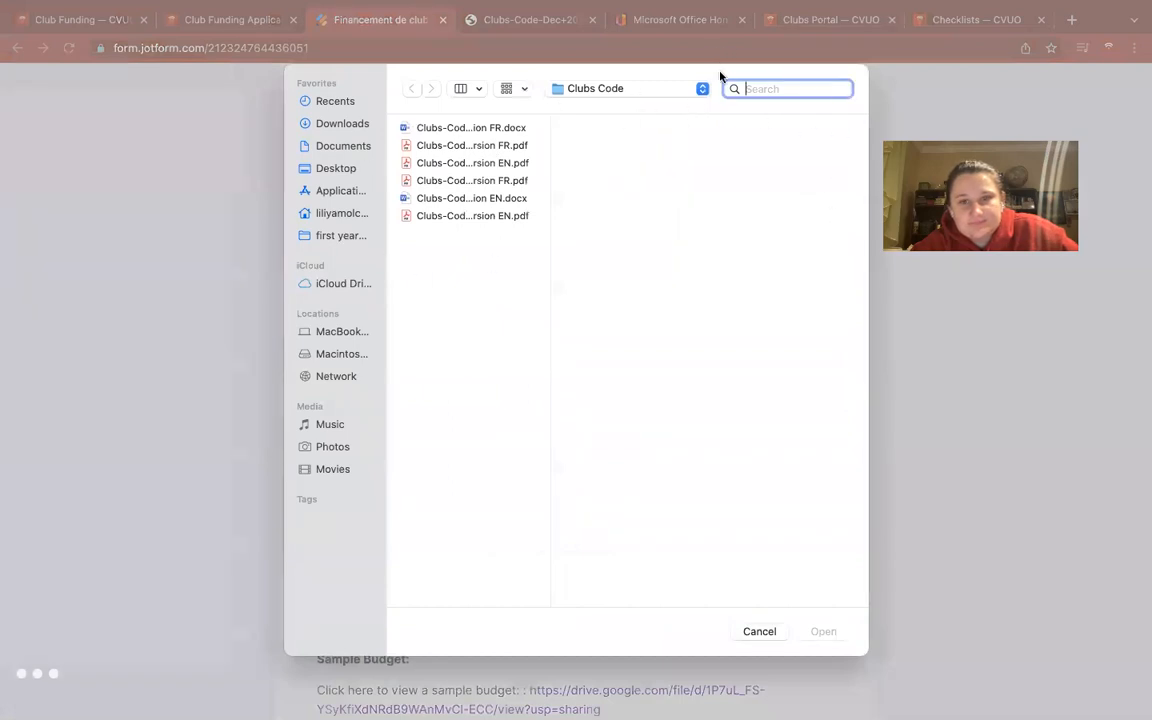
{"action": "left_click", "coordinate": [665, 90]}
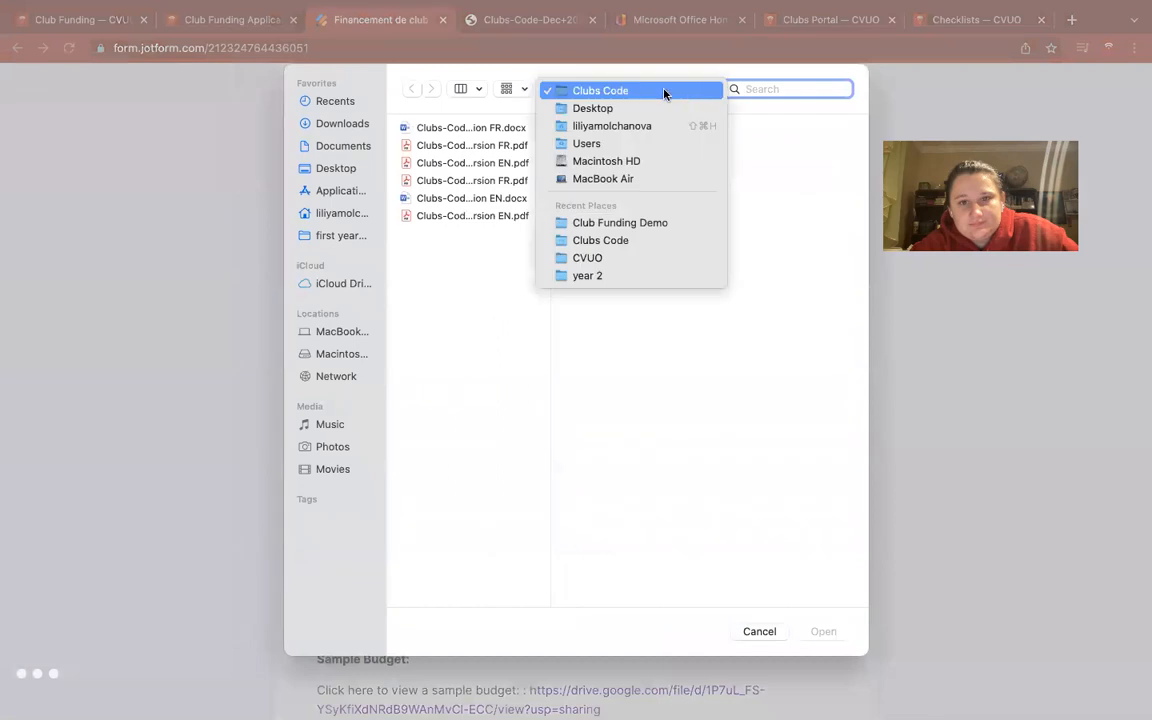
{"action": "left_click", "coordinate": [655, 222]}
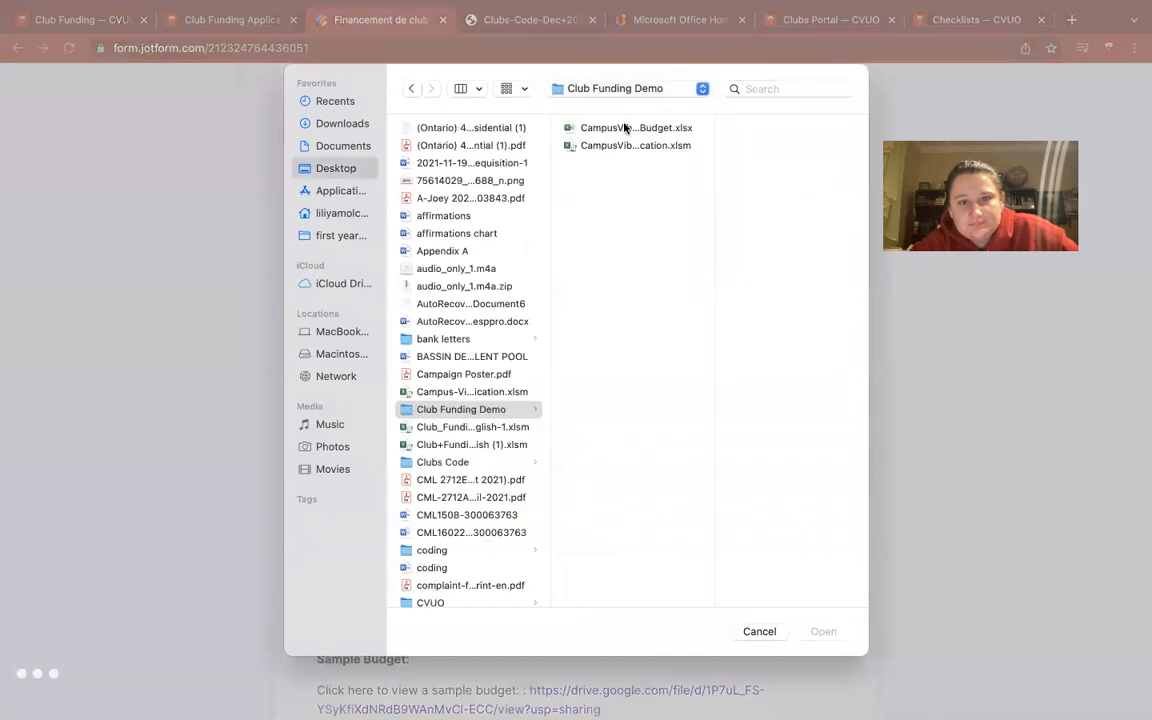
{"action": "left_click", "coordinate": [625, 127]}
{"action": "left_click", "coordinate": [640, 146]}
{"action": "left_click", "coordinate": [820, 637]}
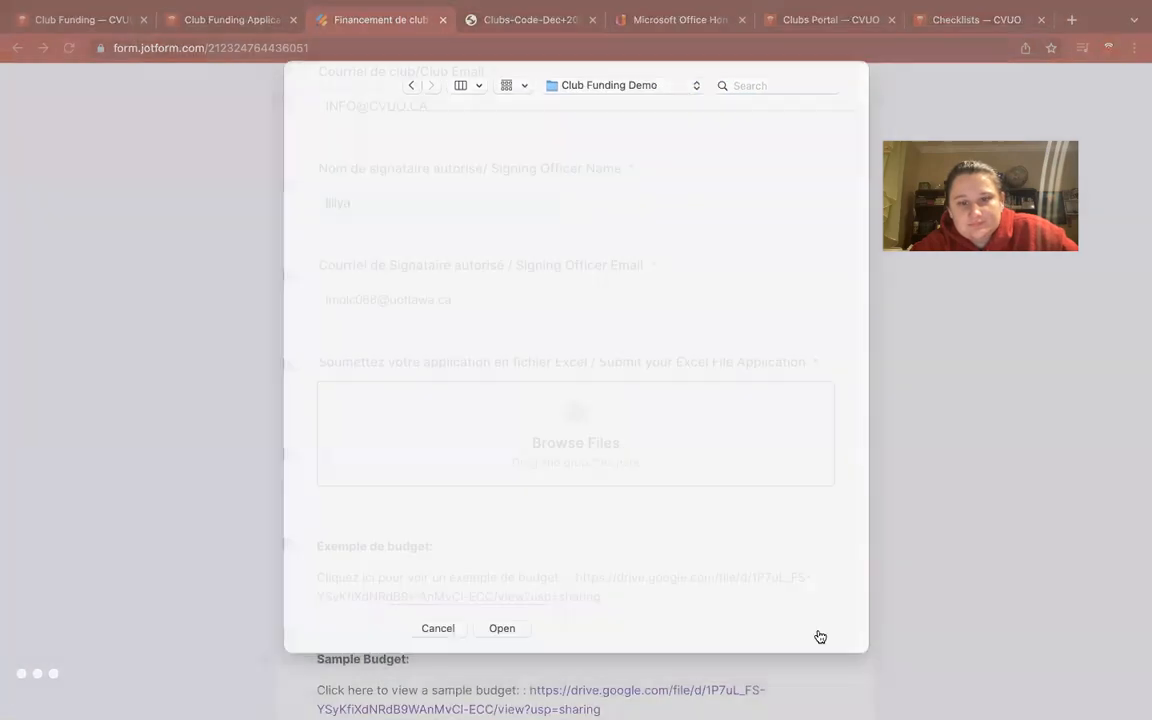
Attach CampusVibezBudget.xlsx to the detailed club budget upload field.
{"action": "scroll", "coordinate": [689, 481], "scroll_direction": "down", "scroll_amount": 6}
{"action": "left_click", "coordinate": [594, 340]}
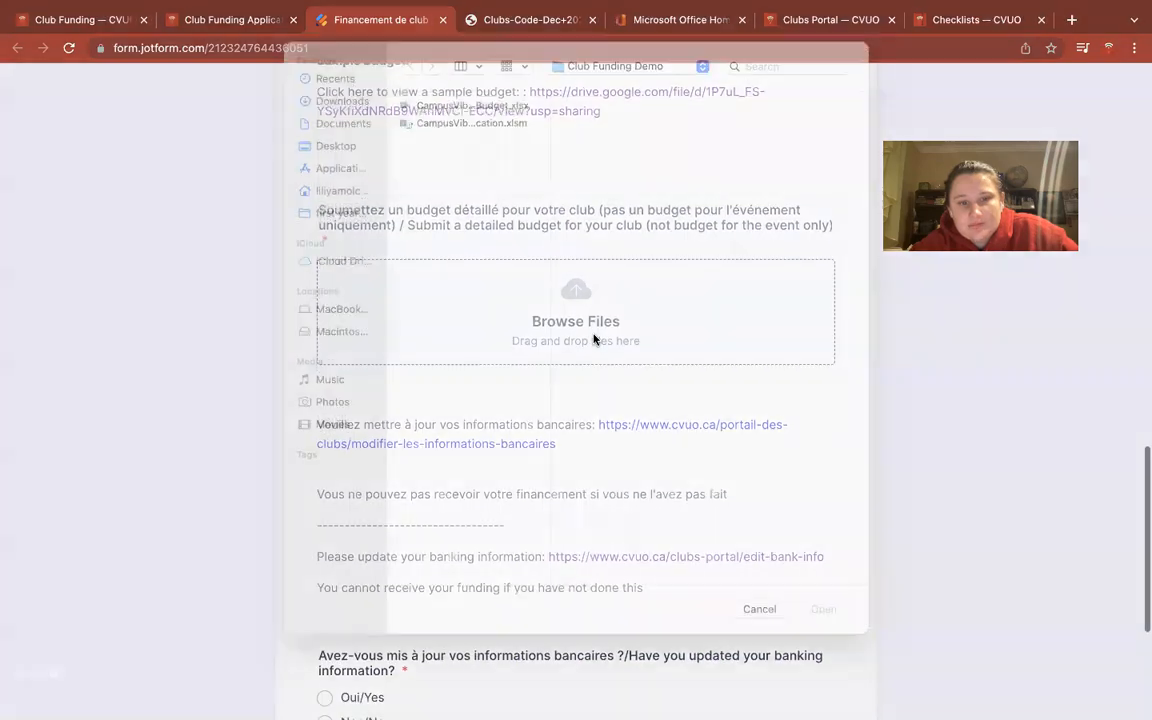
{"action": "left_click", "coordinate": [490, 146]}
{"action": "left_click", "coordinate": [483, 125]}
{"action": "left_click", "coordinate": [823, 631]}
{"action": "scroll", "coordinate": [667, 528], "scroll_direction": "down", "scroll_amount": 5}
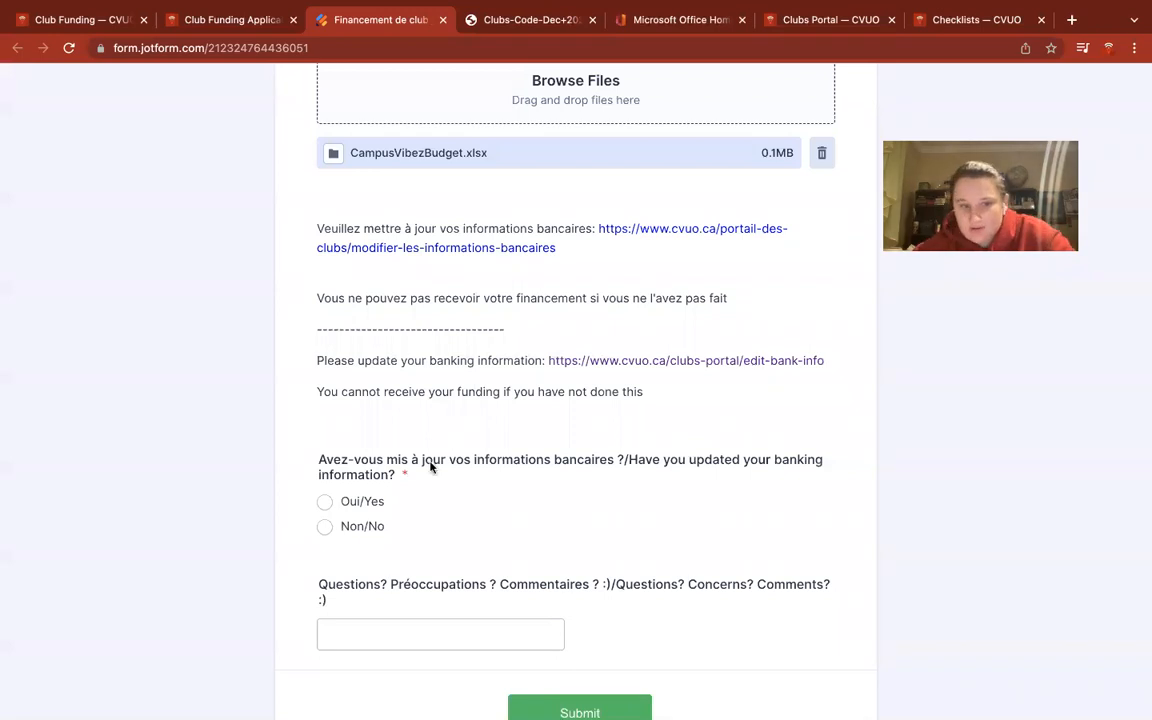
Answer Yes to updated banking info, comment that the quotes were emailed to the contact, and submit.
{"action": "left_click", "coordinate": [326, 503]}
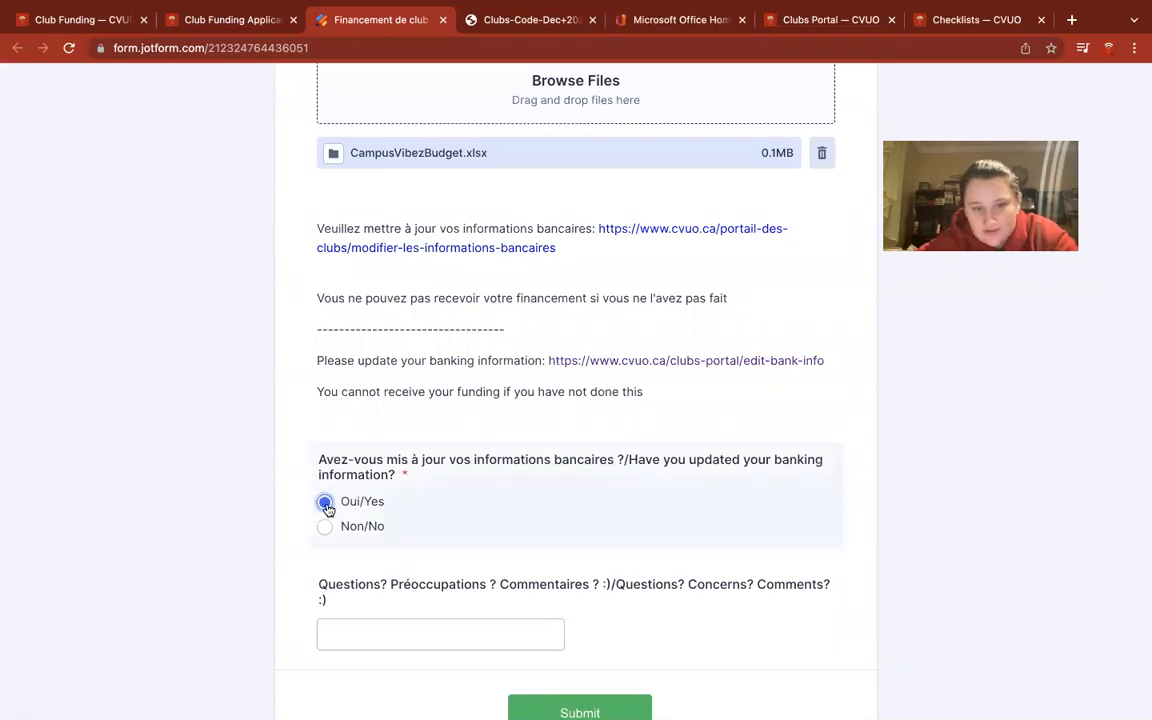
{"action": "left_click", "coordinate": [391, 632]}
{"action": "left_click", "coordinate": [422, 628]}
{"action": "left_click", "coordinate": [368, 638]}
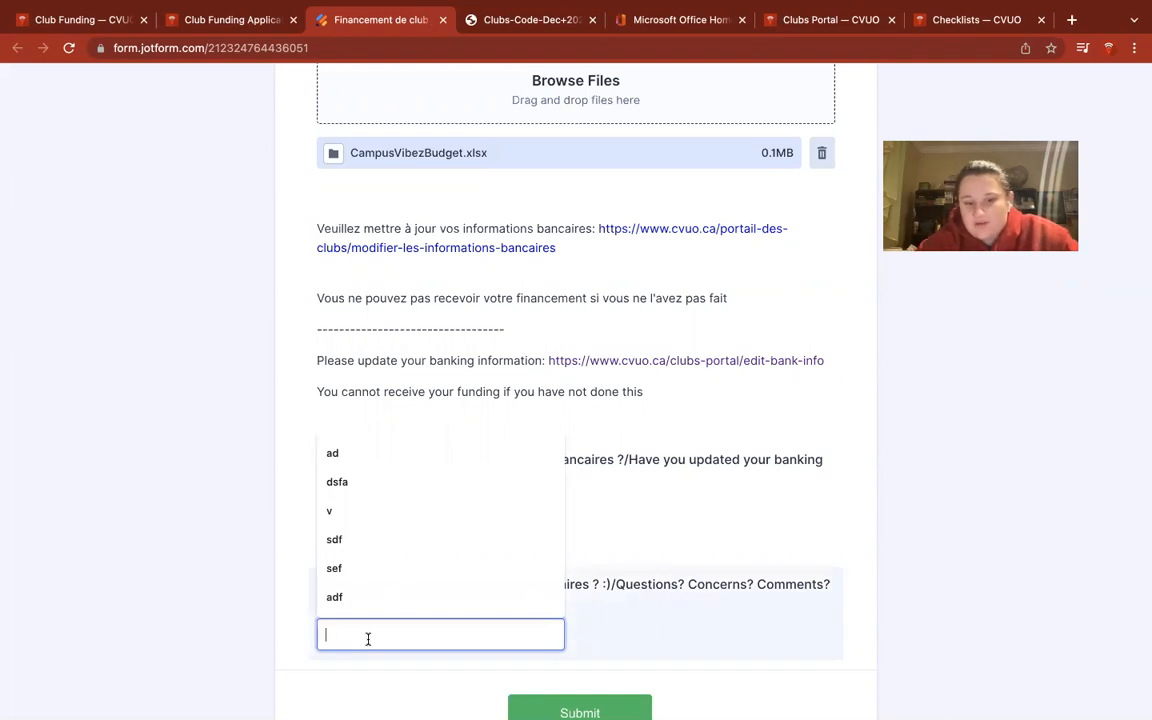
{"action": "type", "text": "the quotes"}
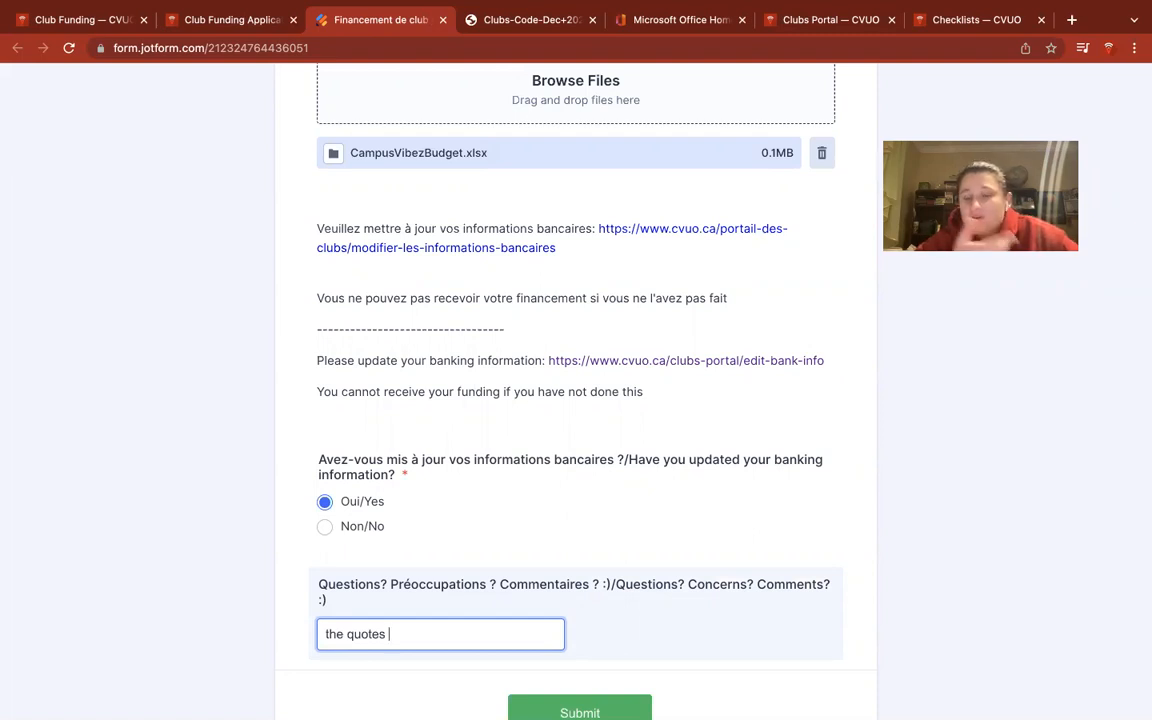
{"action": "type", "text": "were emailed to liliya"}
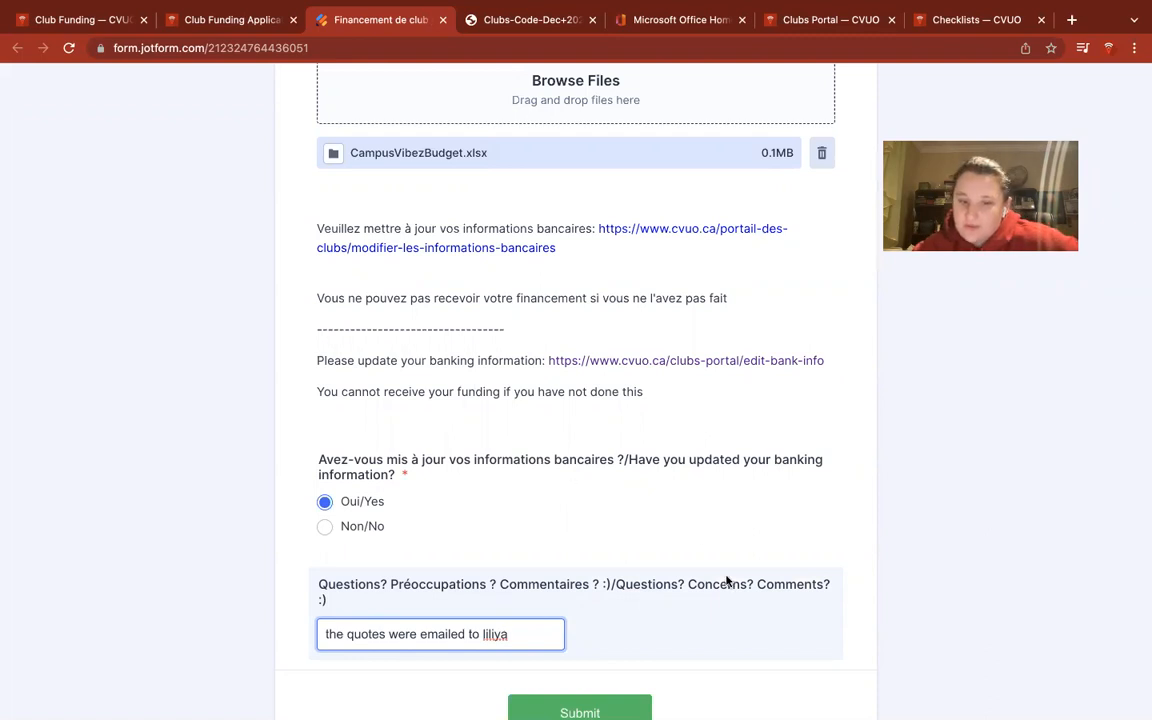
{"action": "scroll", "coordinate": [725, 584], "scroll_direction": "down", "scroll_amount": 2}
{"action": "left_click", "coordinate": [605, 612]}
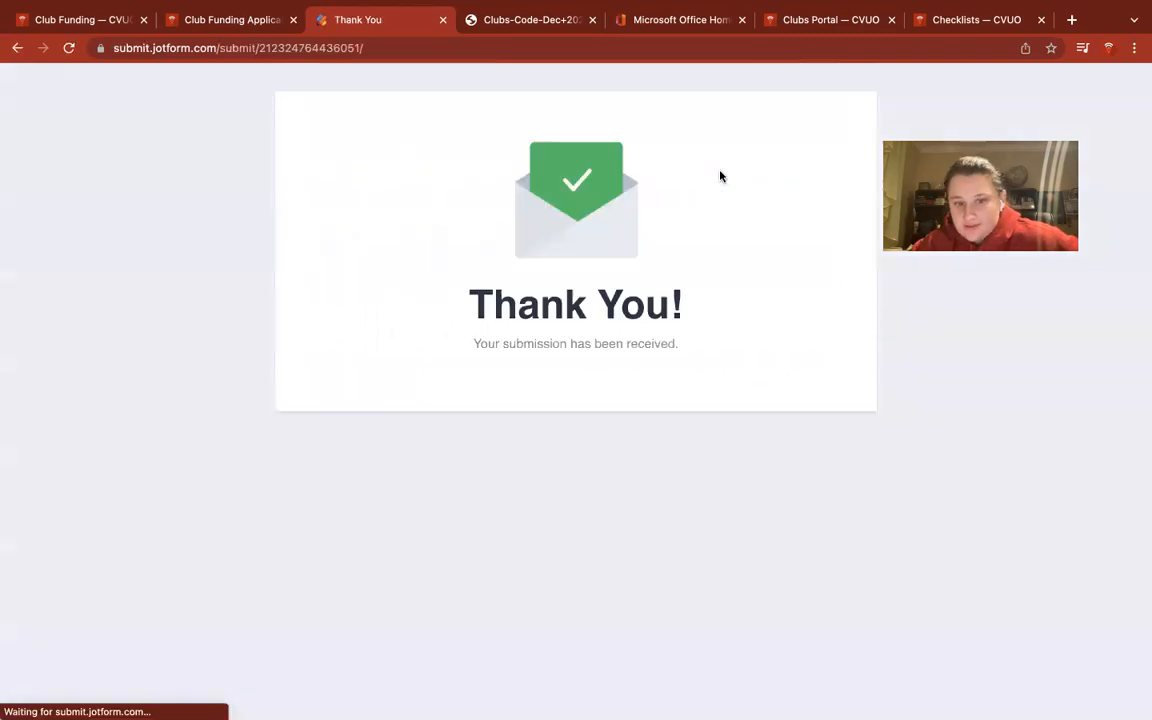